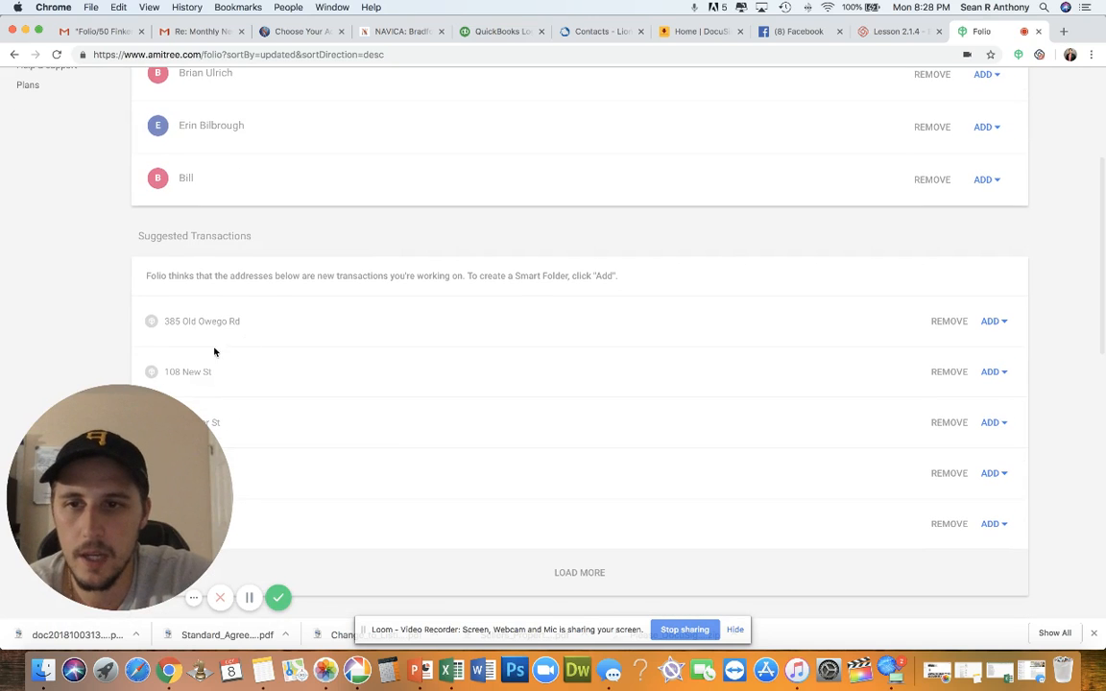
Switch to the Gmail tab showing the 'Re: Monthly Newsletter - August' email
click(180, 32)
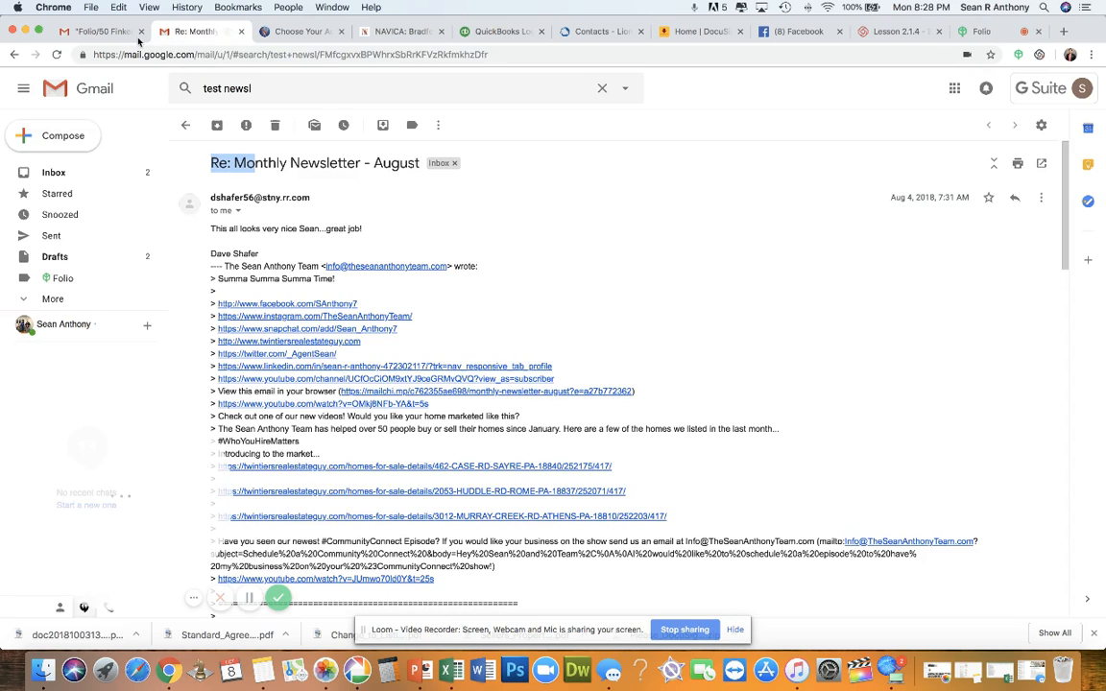
Close the newsletter tab, view a 50 Finkenbinder thread, then list that label's 44 emails
key(super+w)
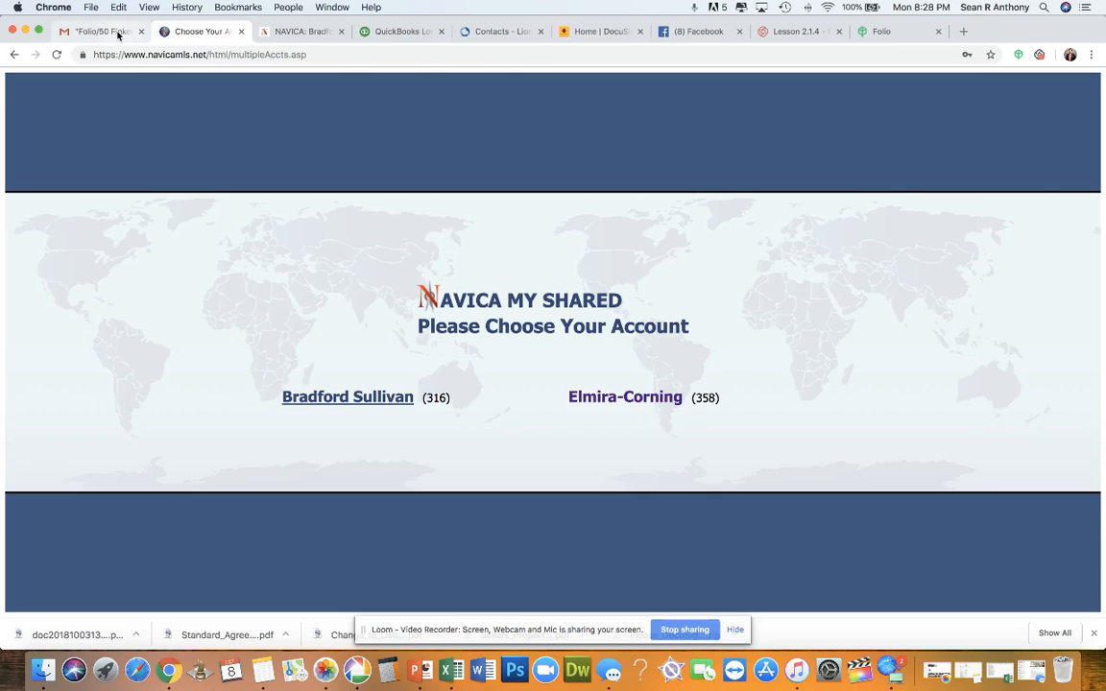
click(111, 31)
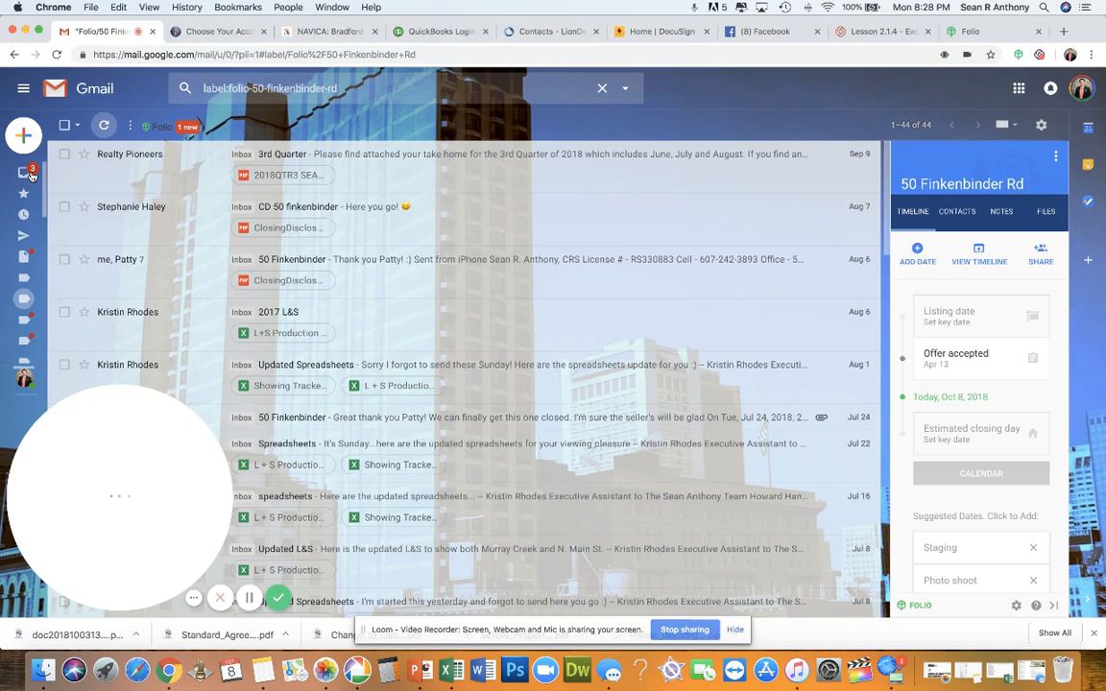
mouse_move(29, 178)
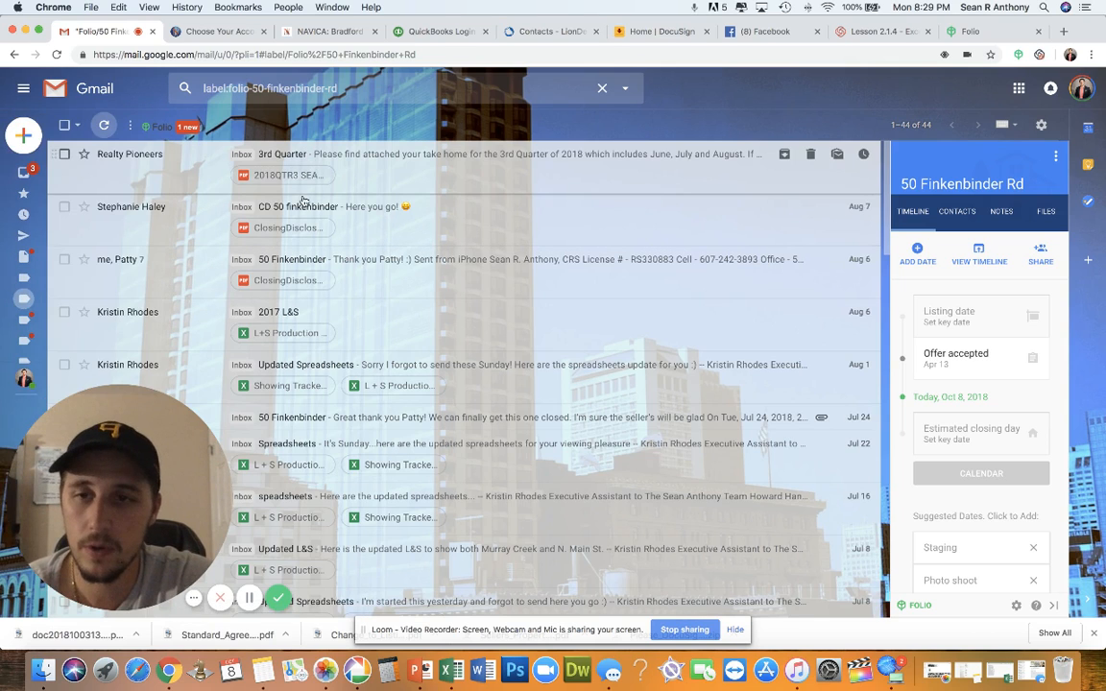
click(115, 257)
click(128, 208)
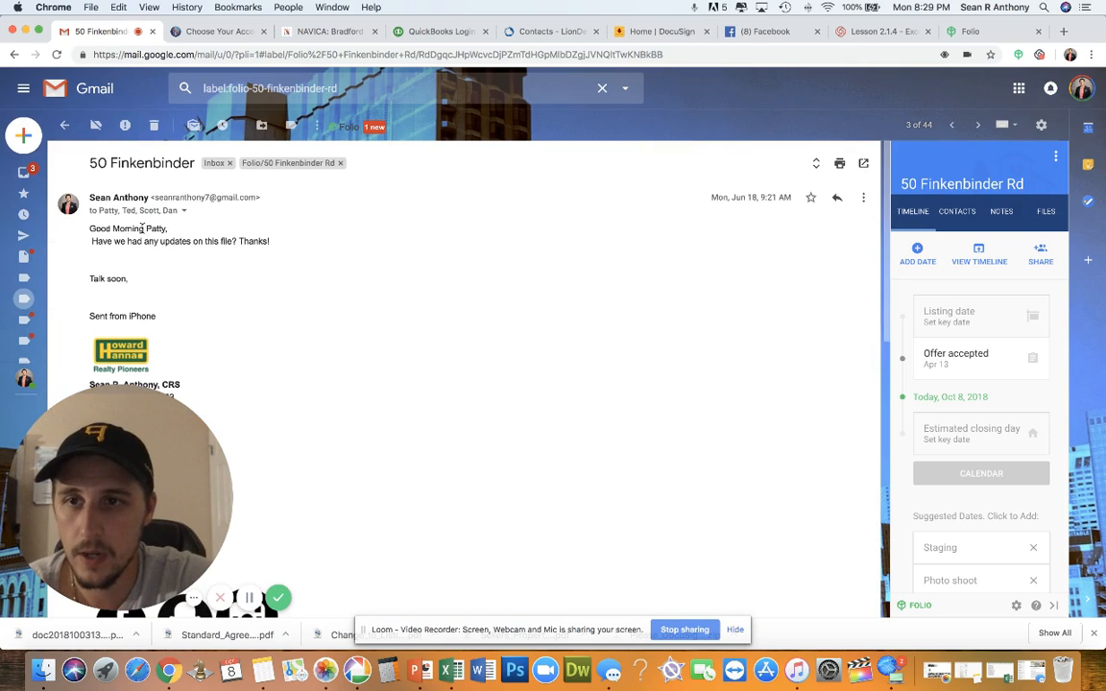
mouse_move(24, 298)
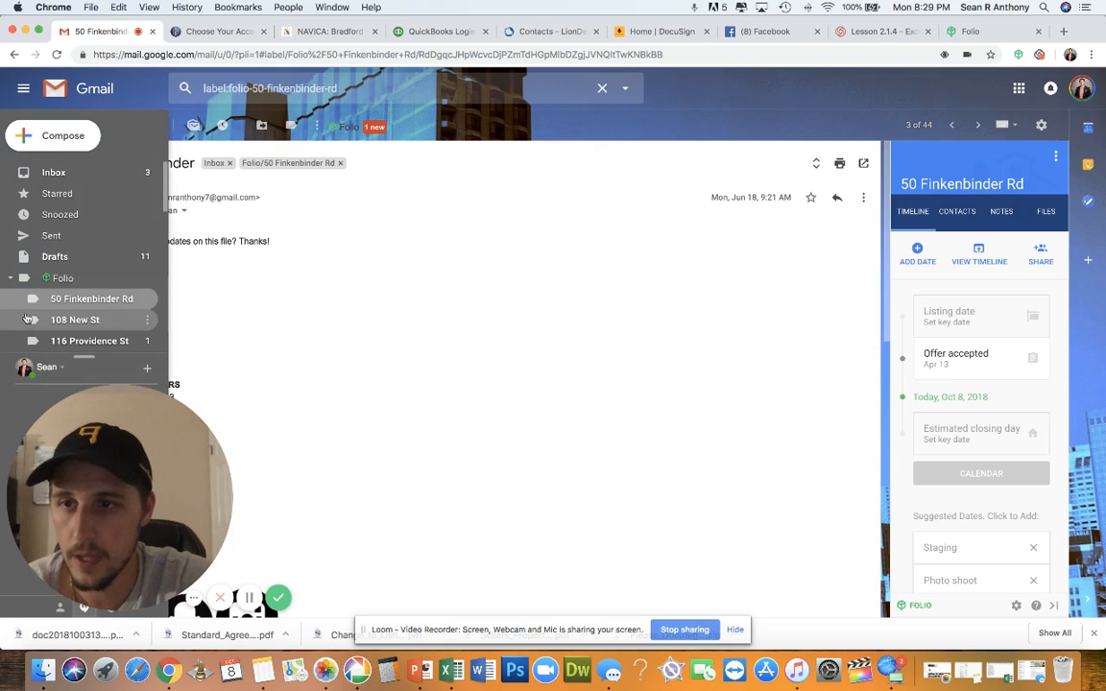
click(55, 300)
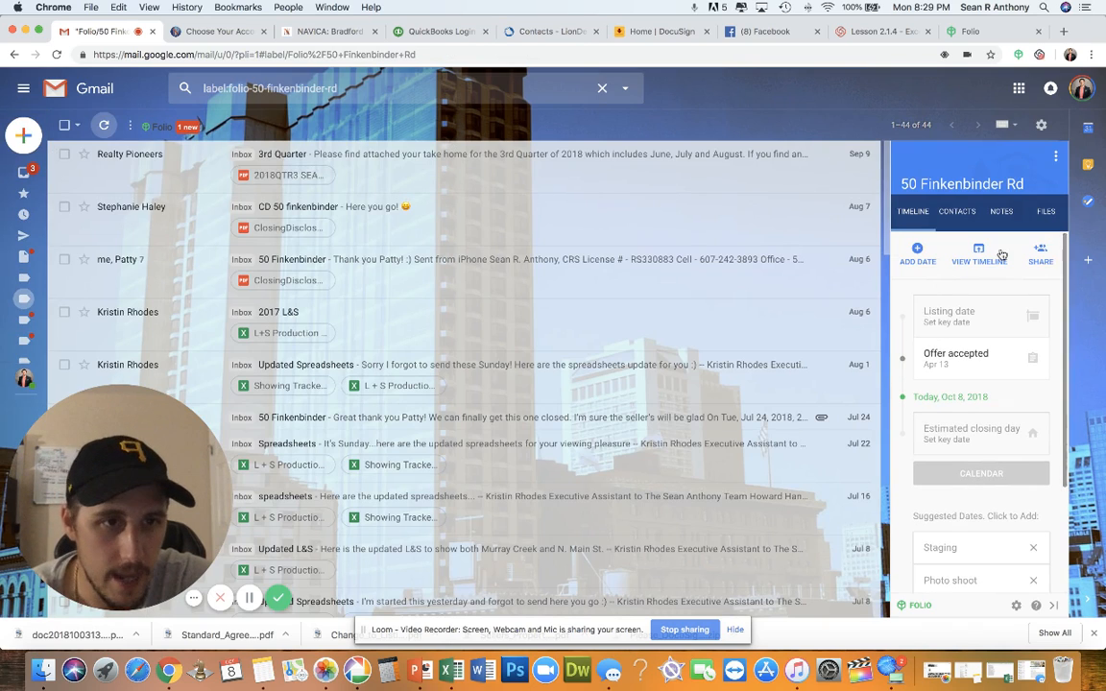
scroll(948, 379, down, 3)
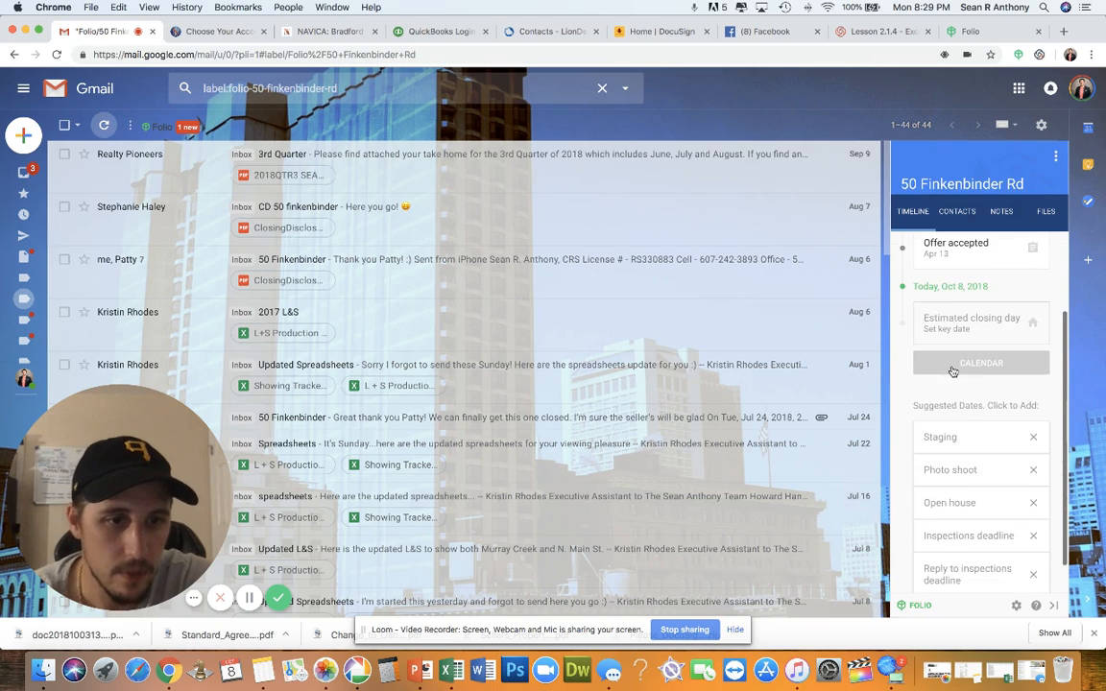
scroll(955, 438, down, 1)
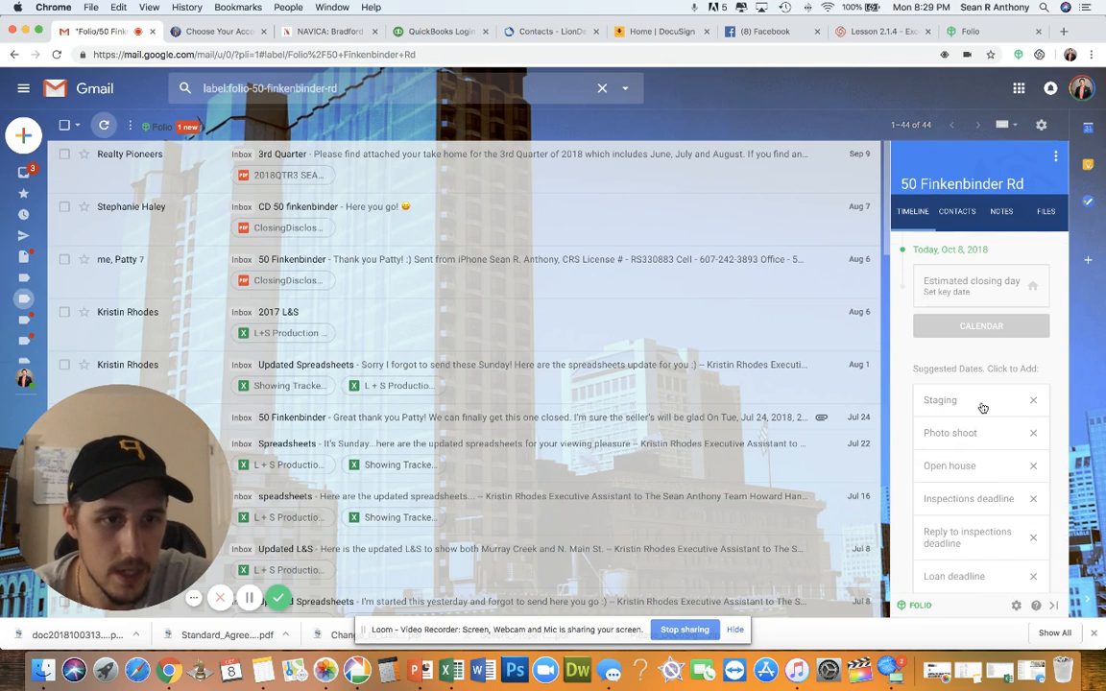
scroll(963, 482, up, 4)
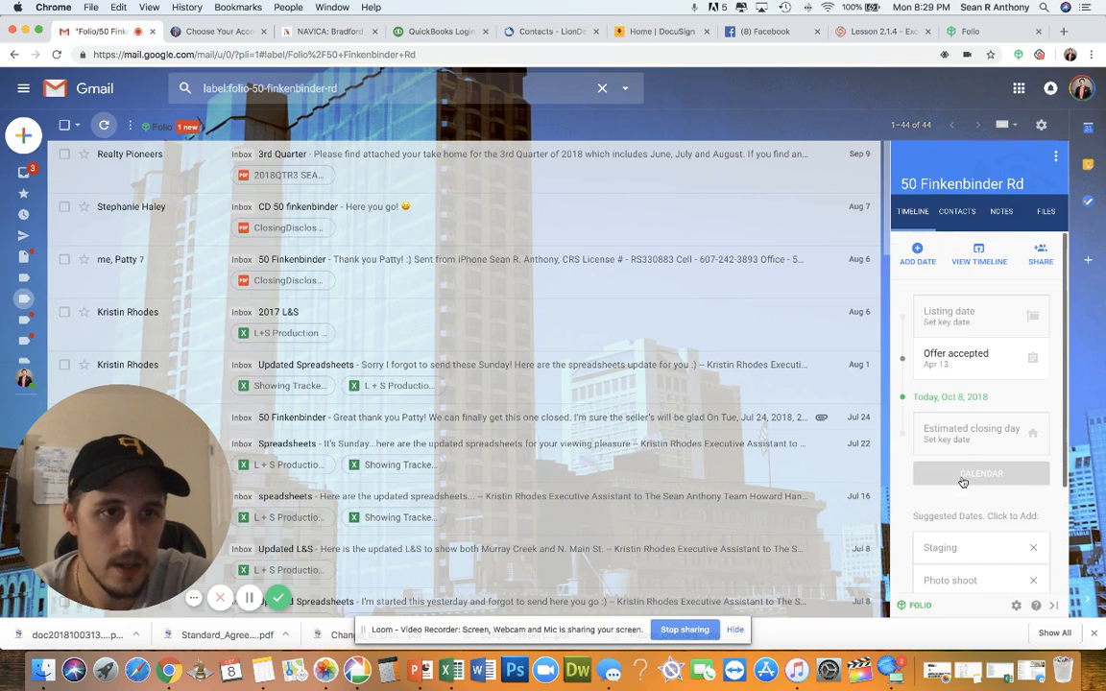
click(957, 212)
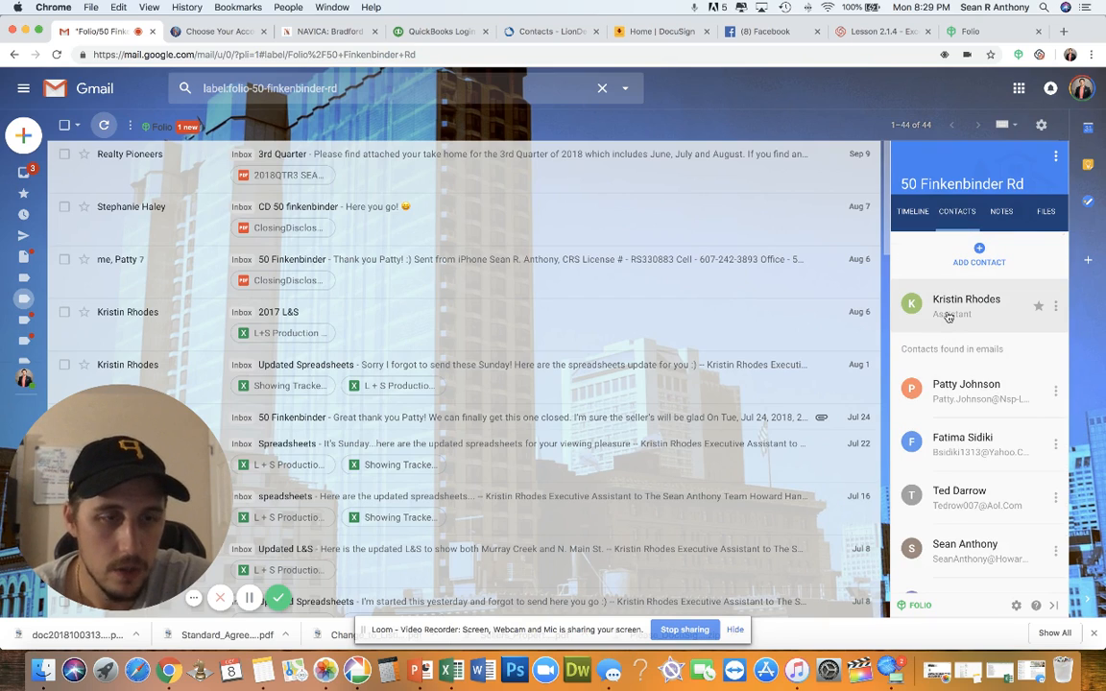
scroll(950, 394, down, 2)
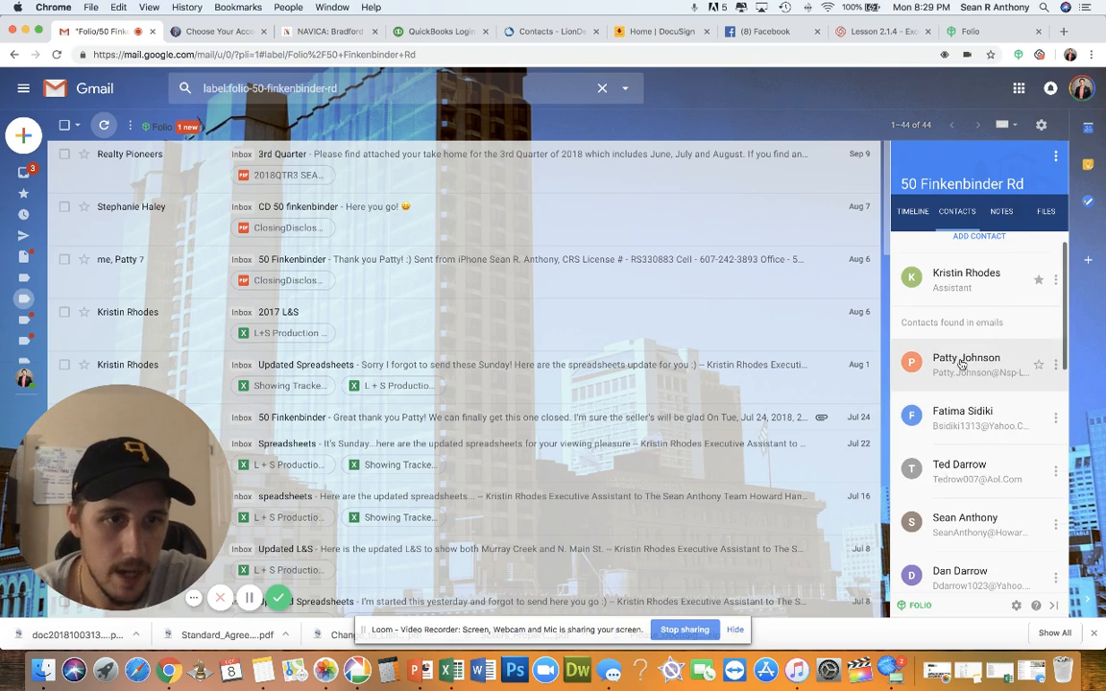
scroll(961, 367, down, 1)
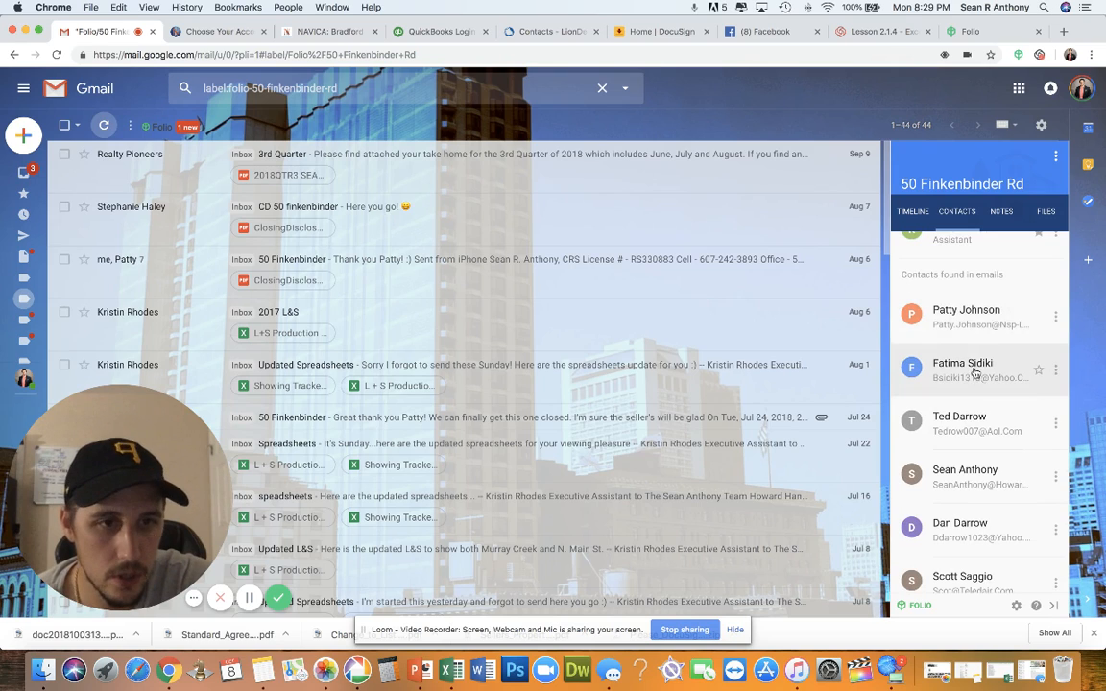
scroll(978, 373, down, 5)
scroll(977, 370, down, 7)
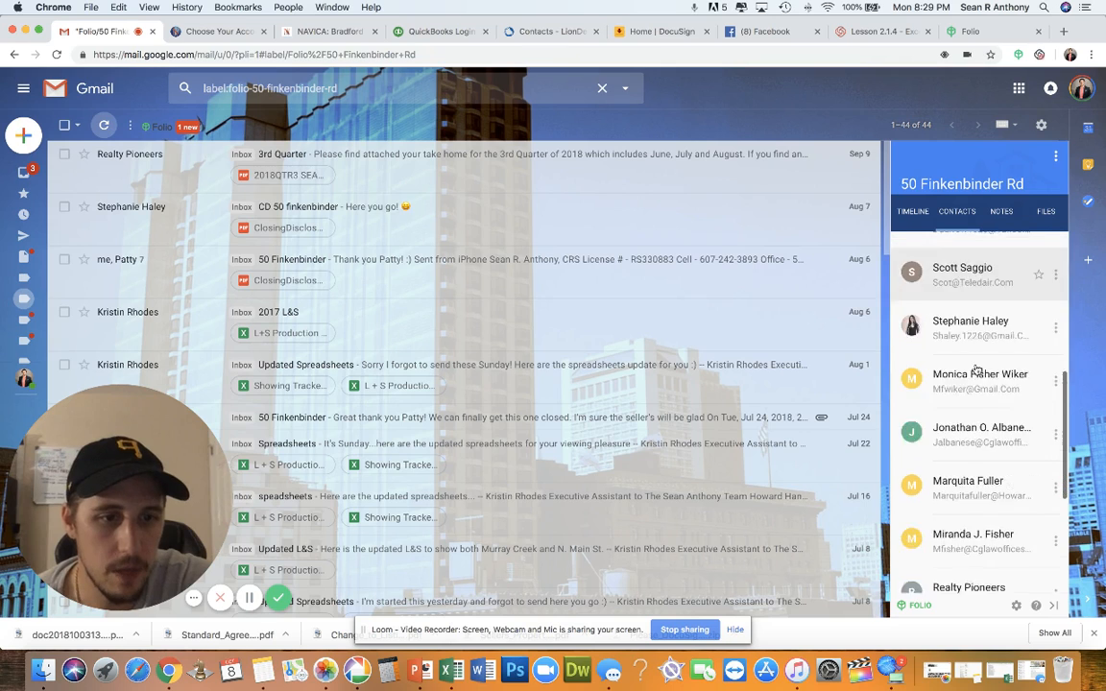
scroll(976, 369, up, 8)
scroll(976, 369, up, 4)
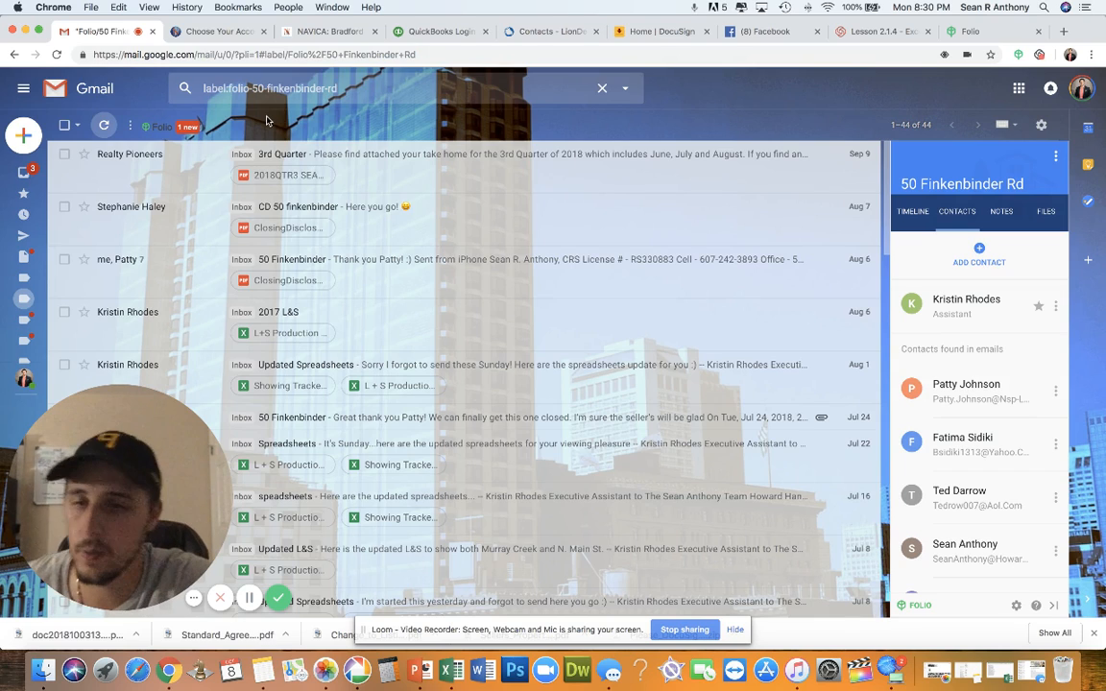
Browse the inbox, then open the parent Folio label, which has no conversations of its own
click(34, 173)
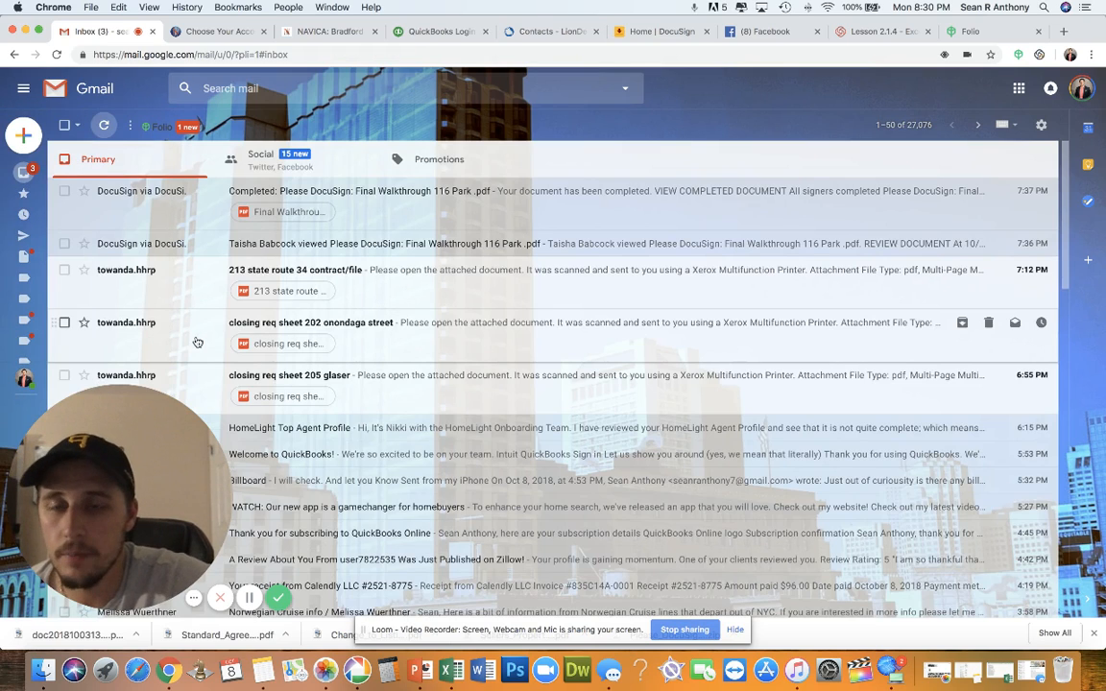
scroll(197, 343, down, 2)
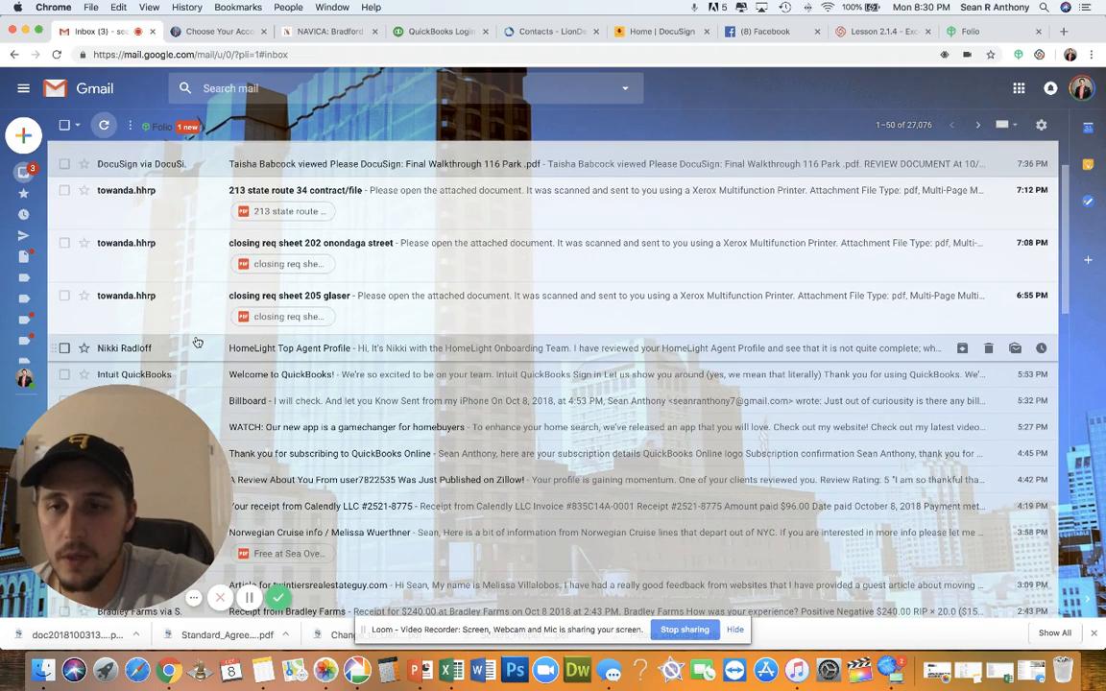
scroll(196, 343, down, 2)
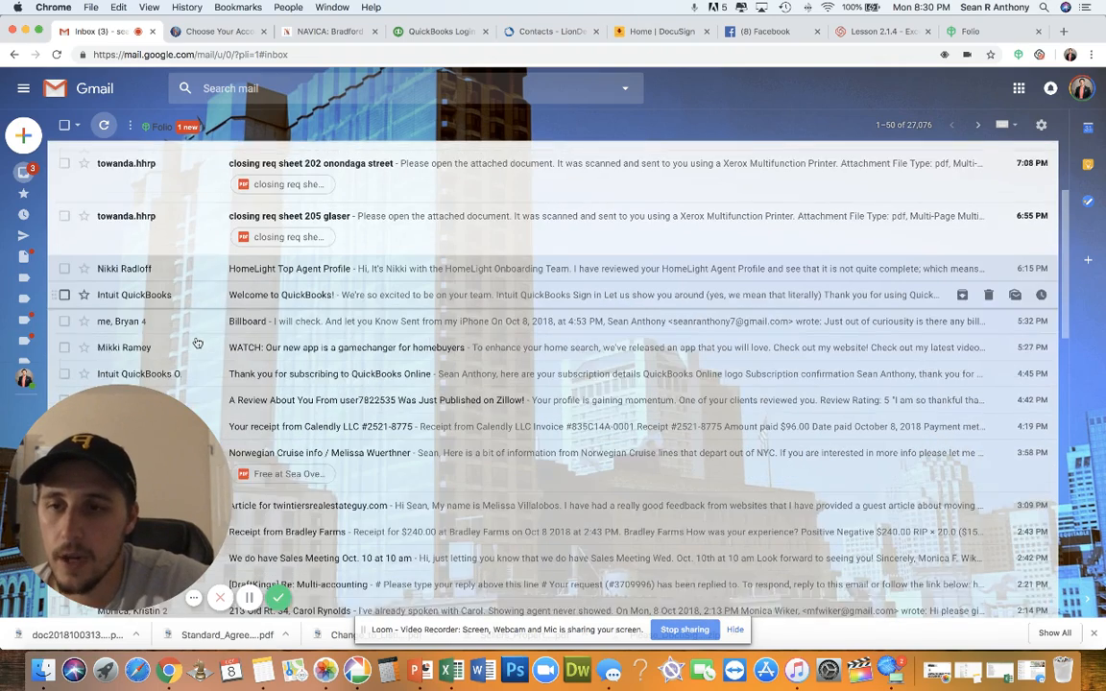
mouse_move(27, 331)
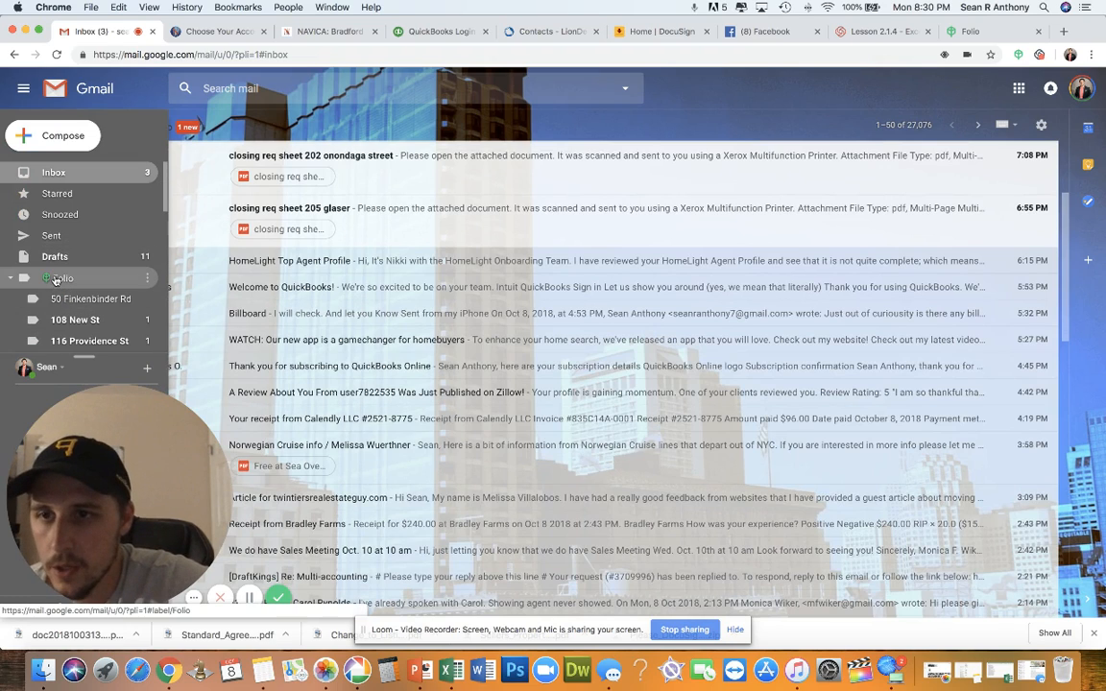
click(32, 285)
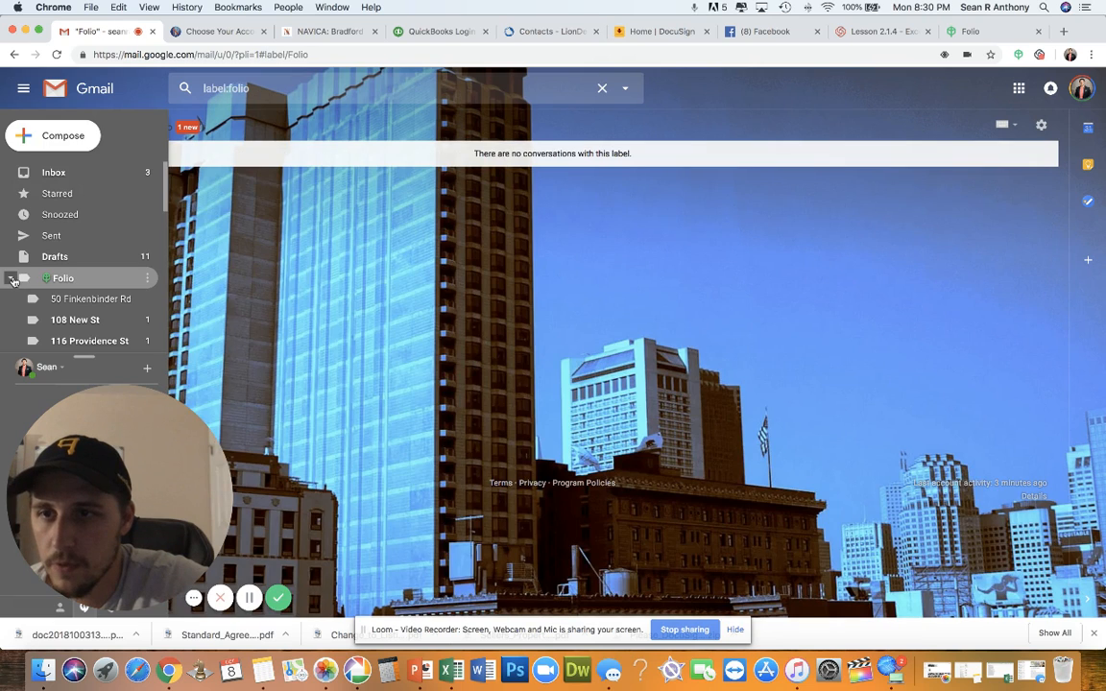
Collapse the Folio and Folio Client Emails sublabels and open Orders for Tax Purposes (396 conversations)
click(13, 280)
scroll(85, 317, down, 2)
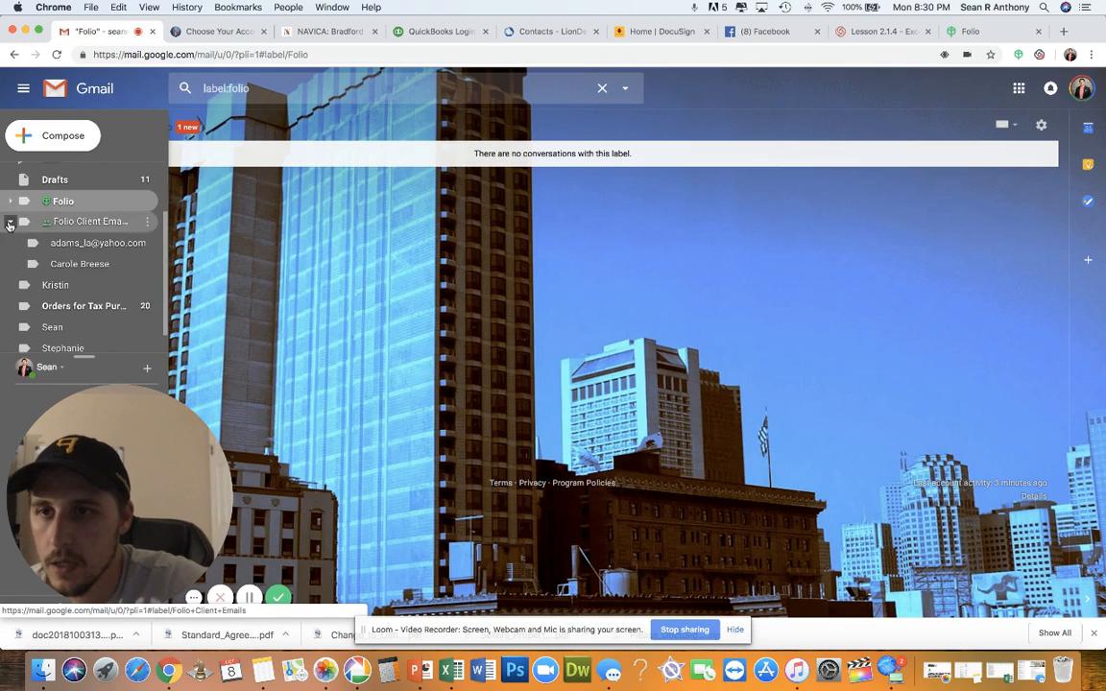
click(11, 228)
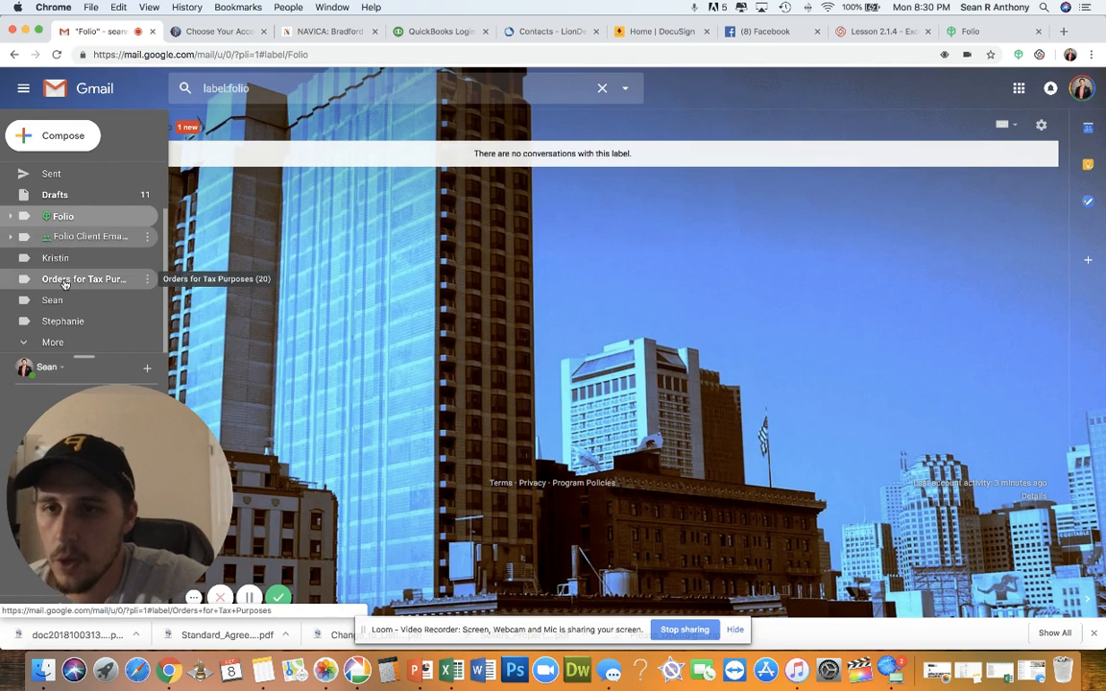
click(64, 280)
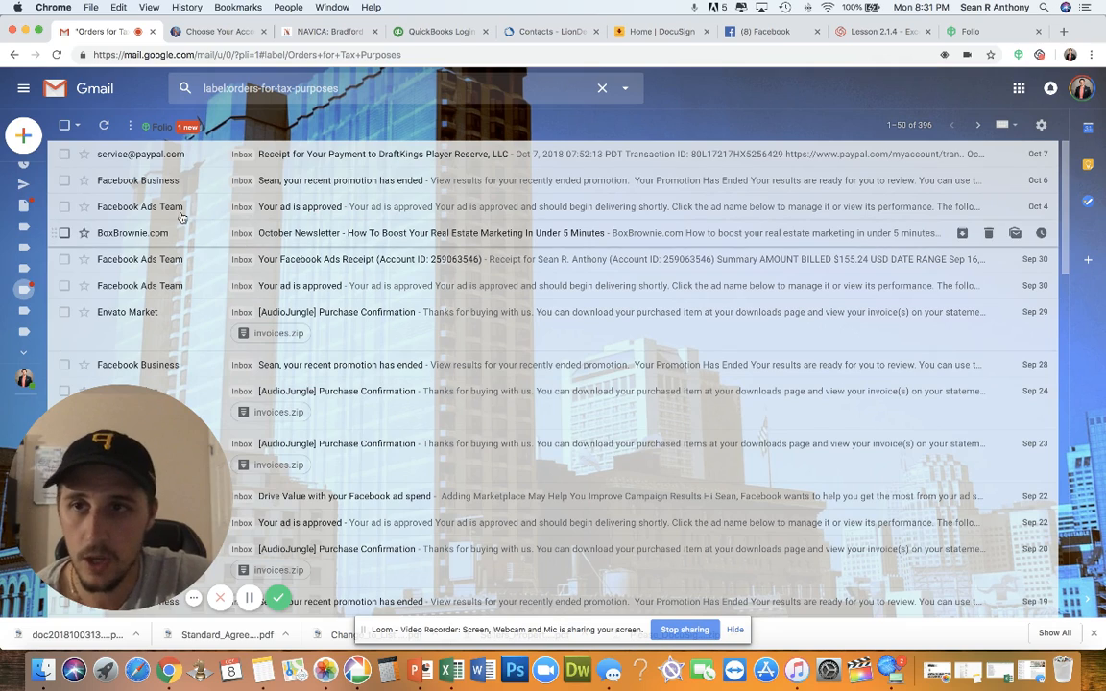
mouse_move(26, 296)
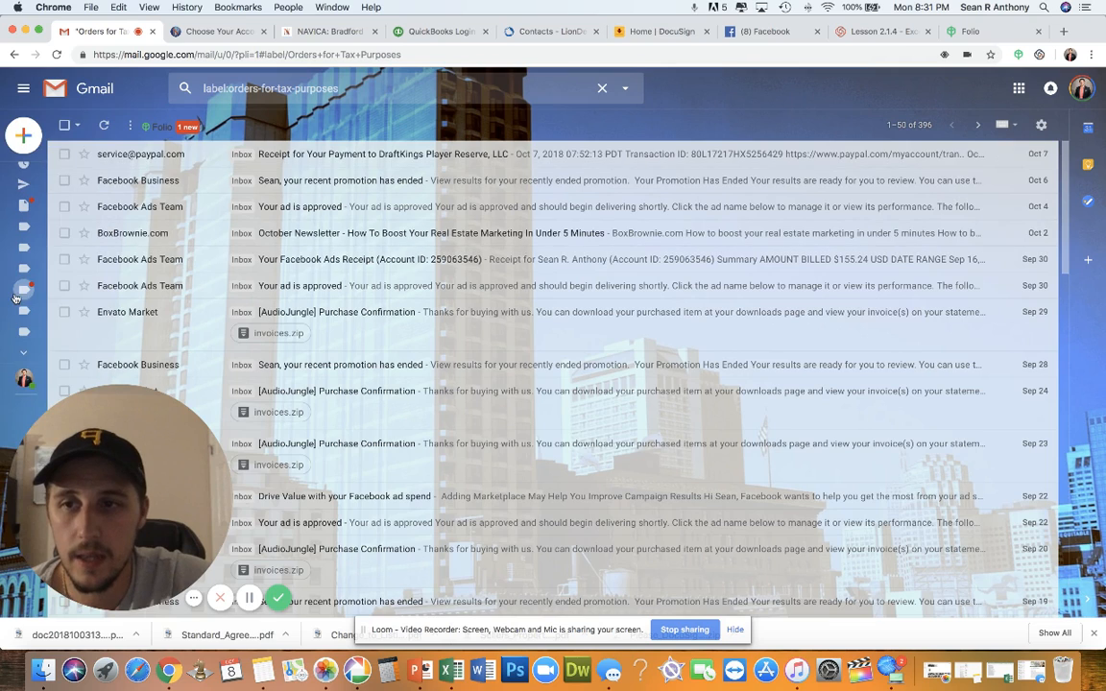
click(278, 155)
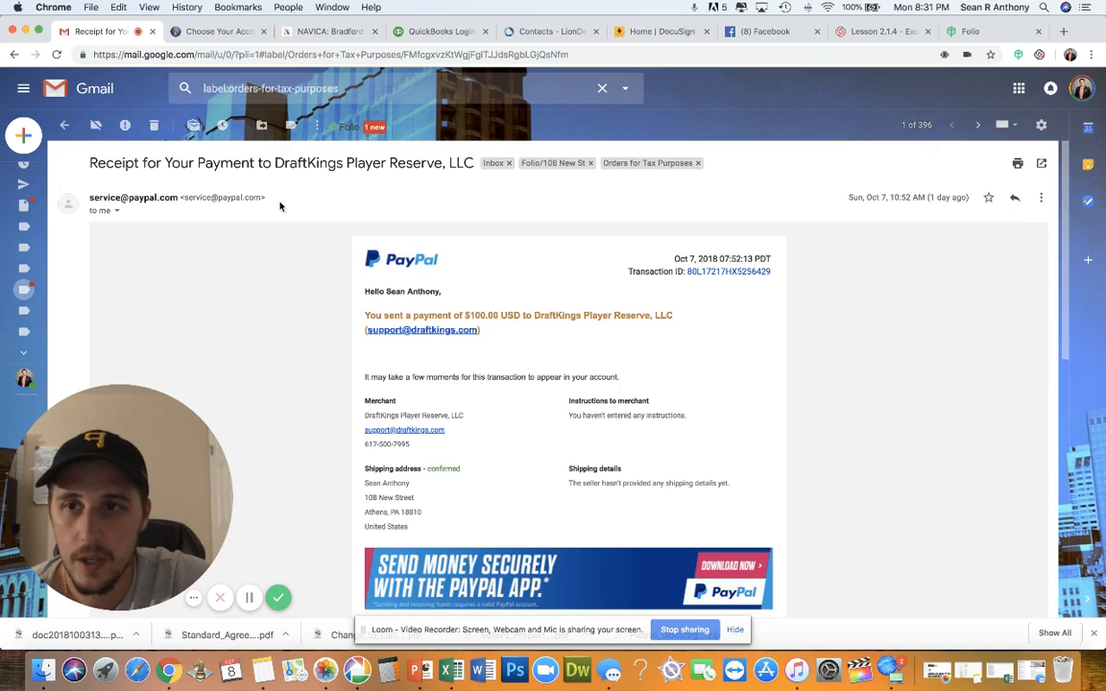
click(290, 128)
scroll(278, 252, down, 3)
scroll(286, 266, down, 10)
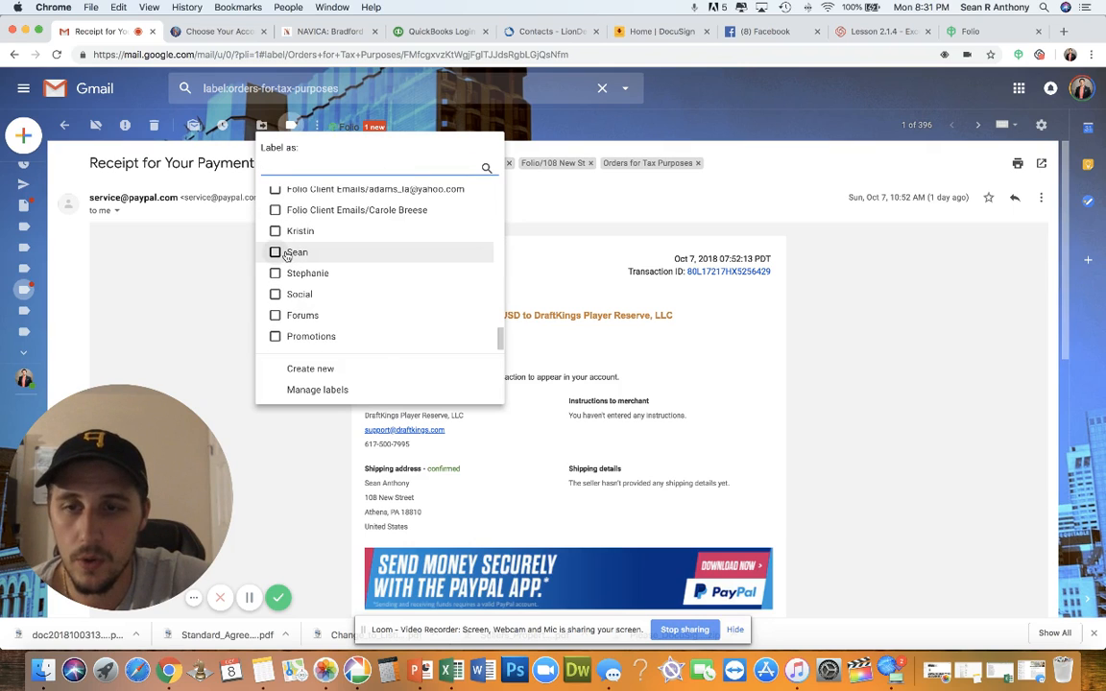
scroll(285, 255, up, 8)
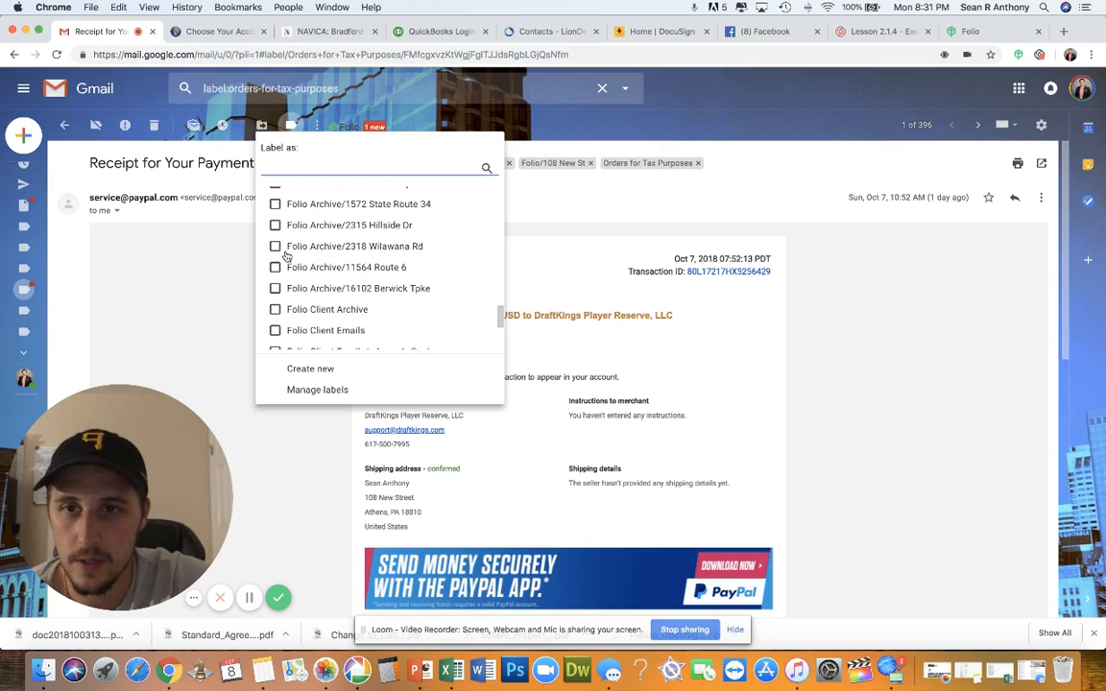
scroll(285, 255, up, 10)
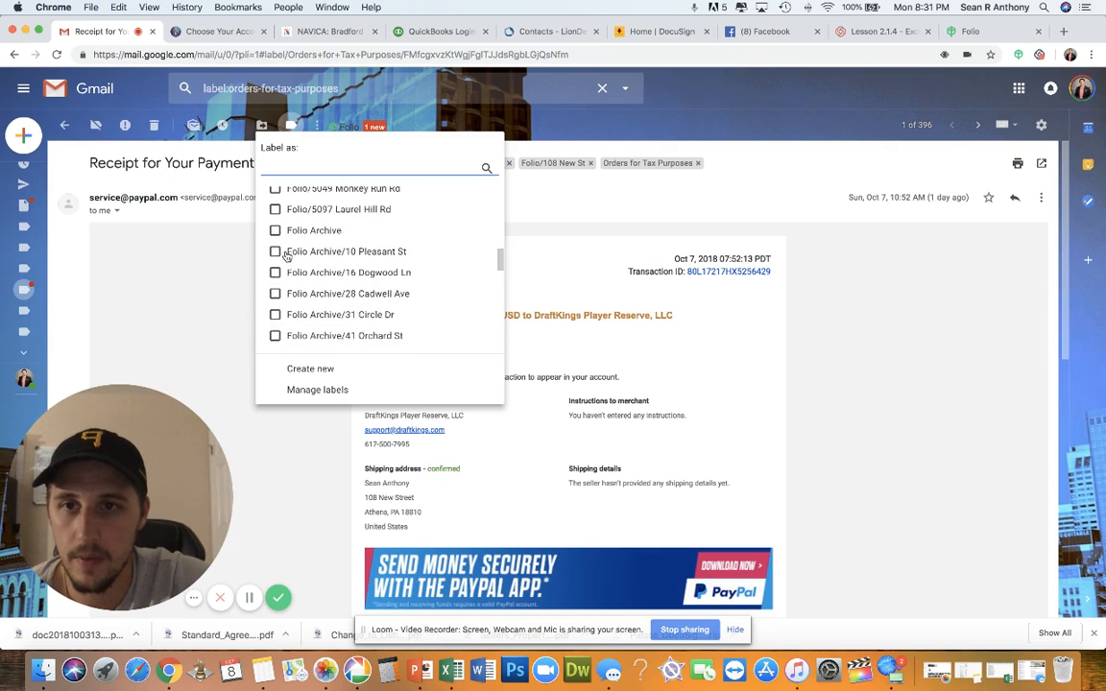
scroll(285, 255, up, 10)
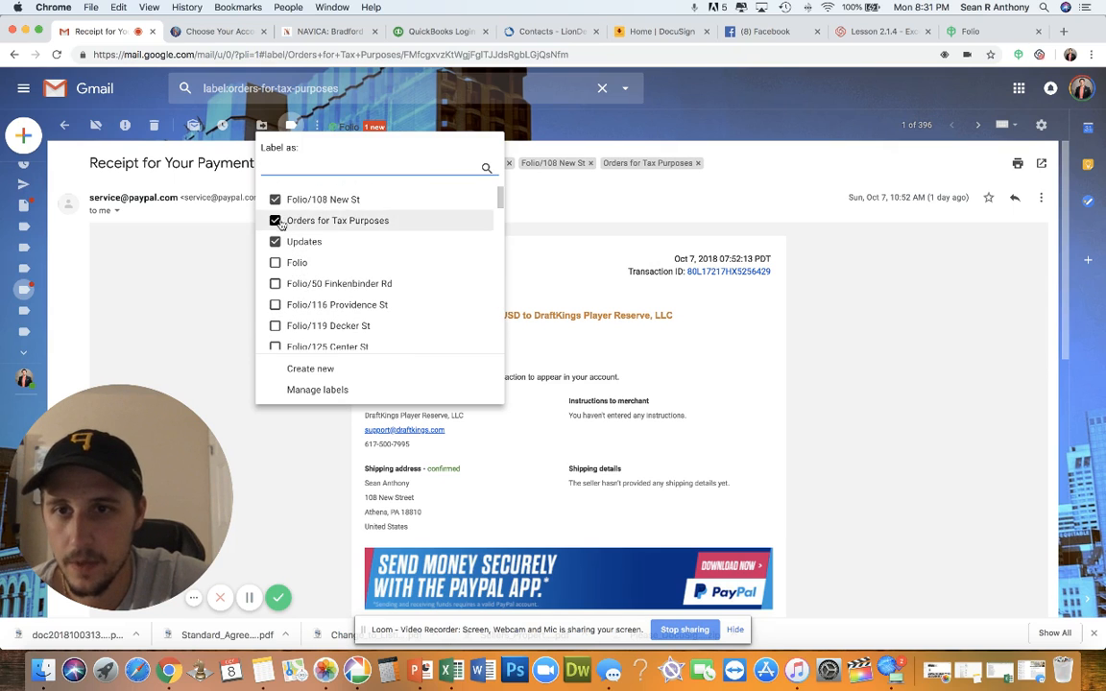
click(619, 198)
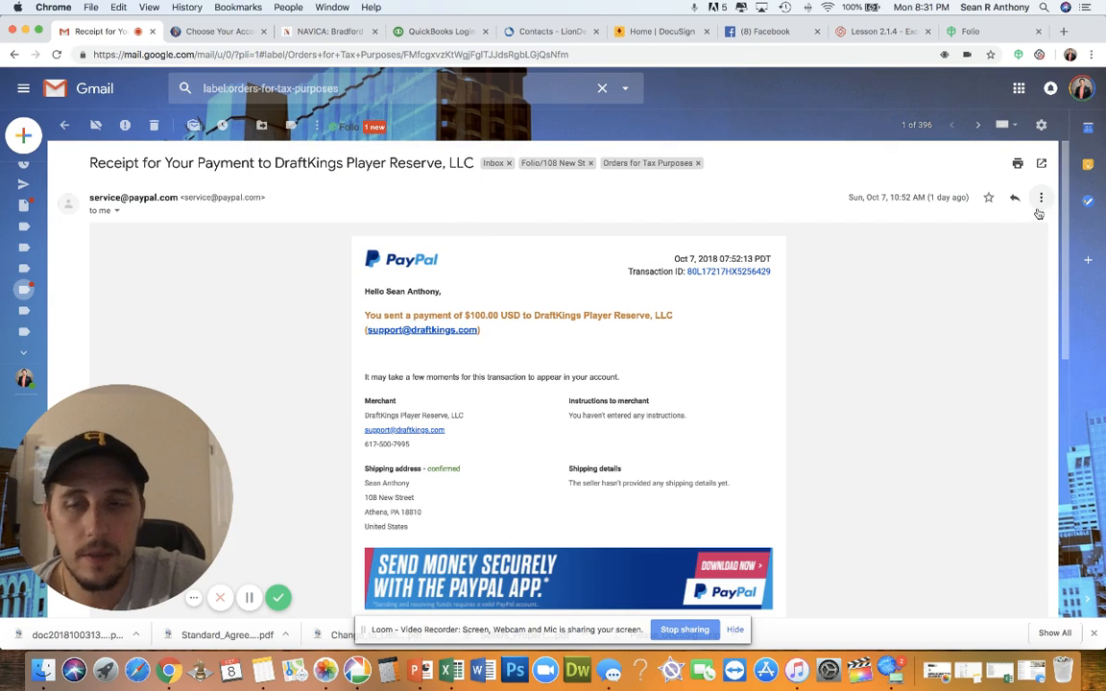
click(287, 128)
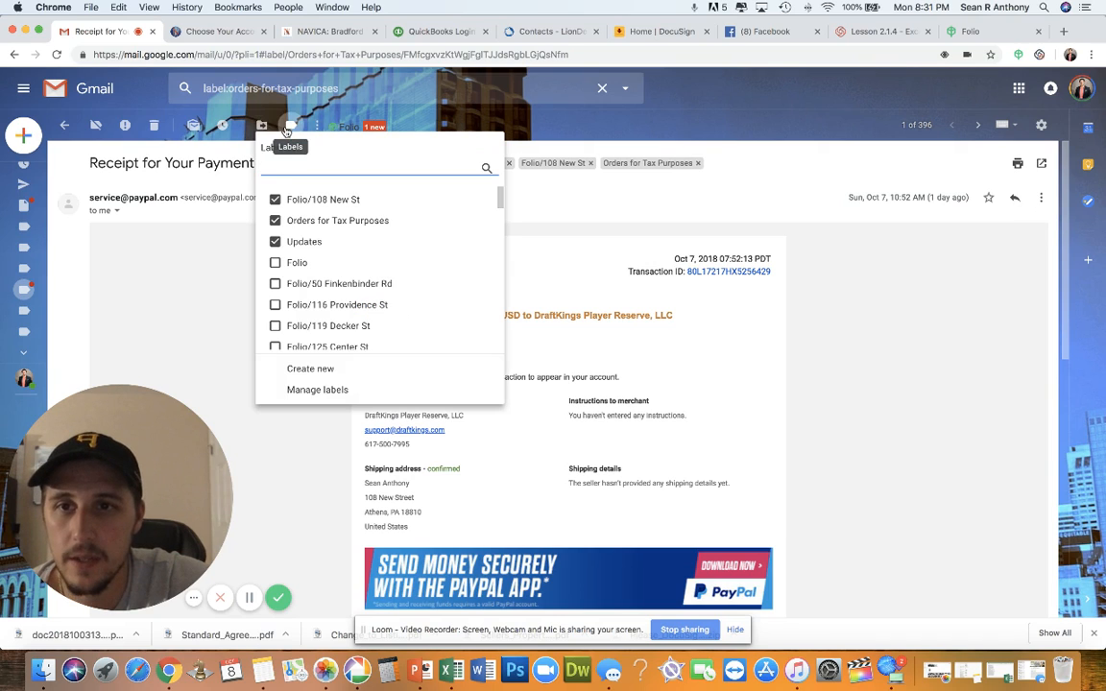
click(331, 389)
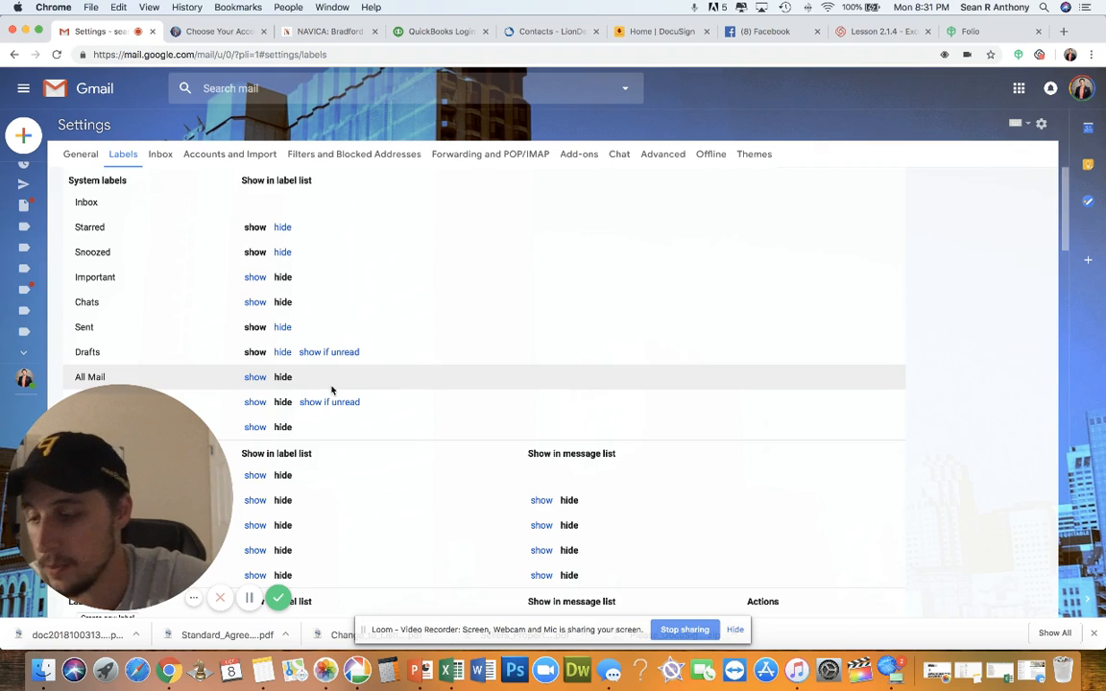
scroll(360, 266, down, 3)
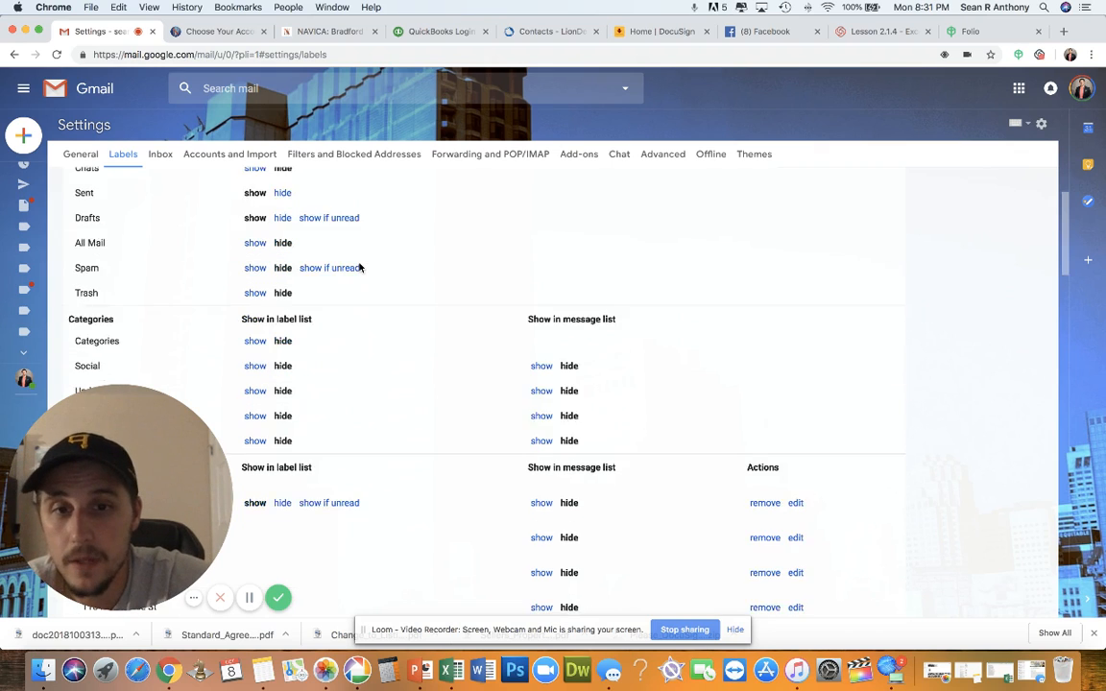
scroll(360, 268, up, 4)
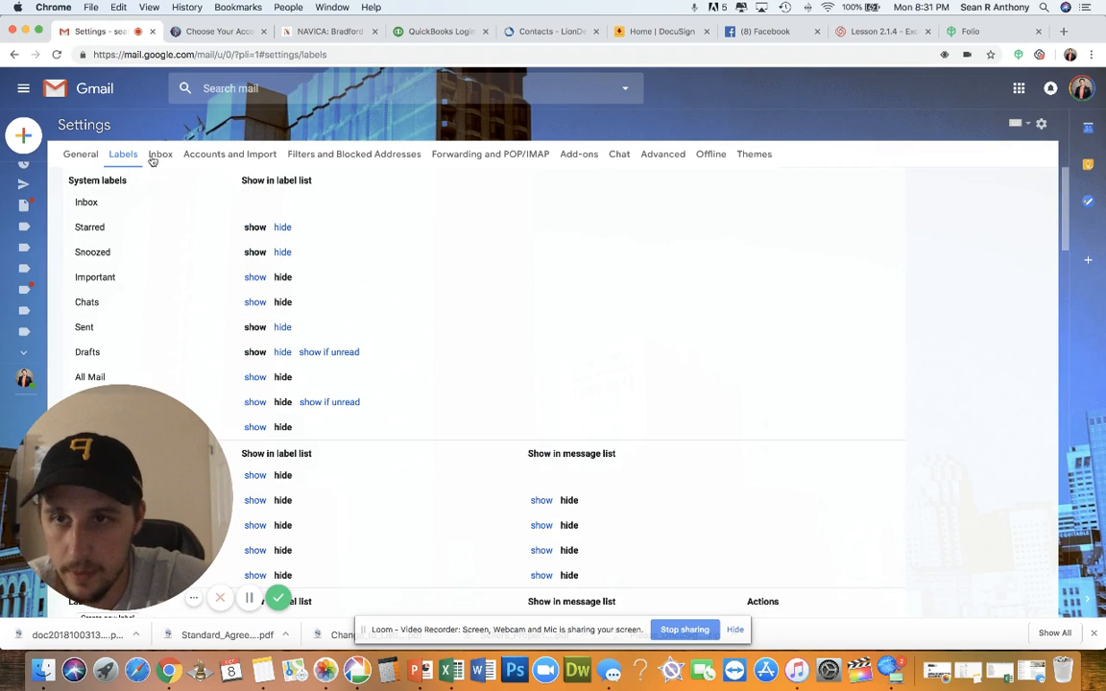
scroll(426, 395, down, 10)
scroll(426, 394, down, 10)
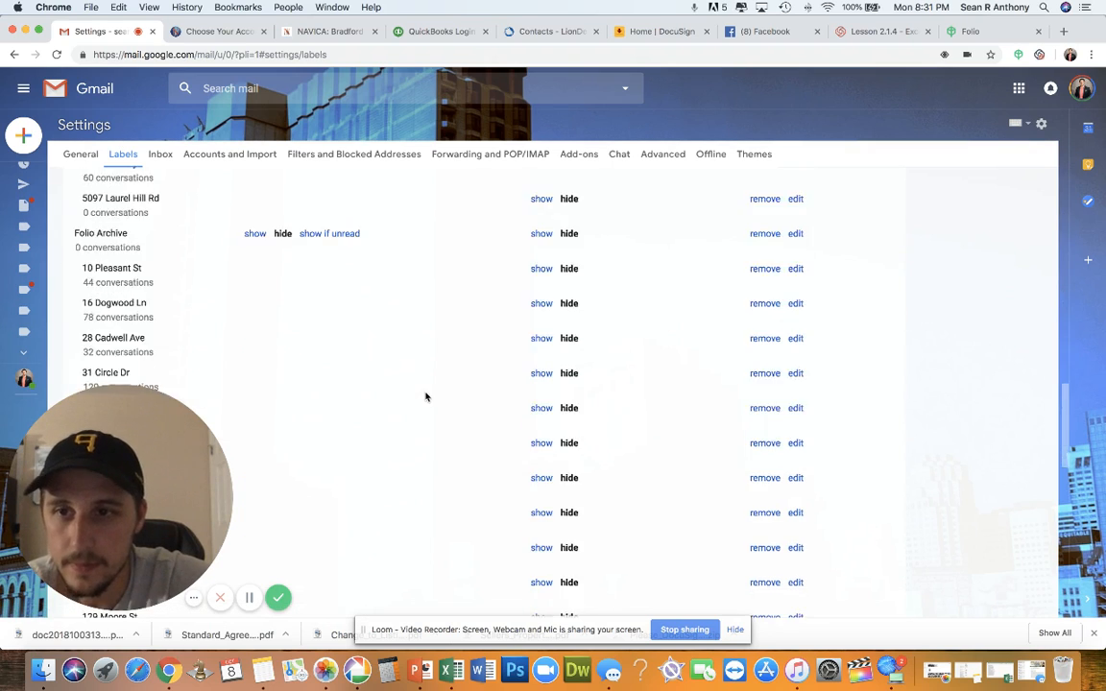
scroll(425, 395, up, 10)
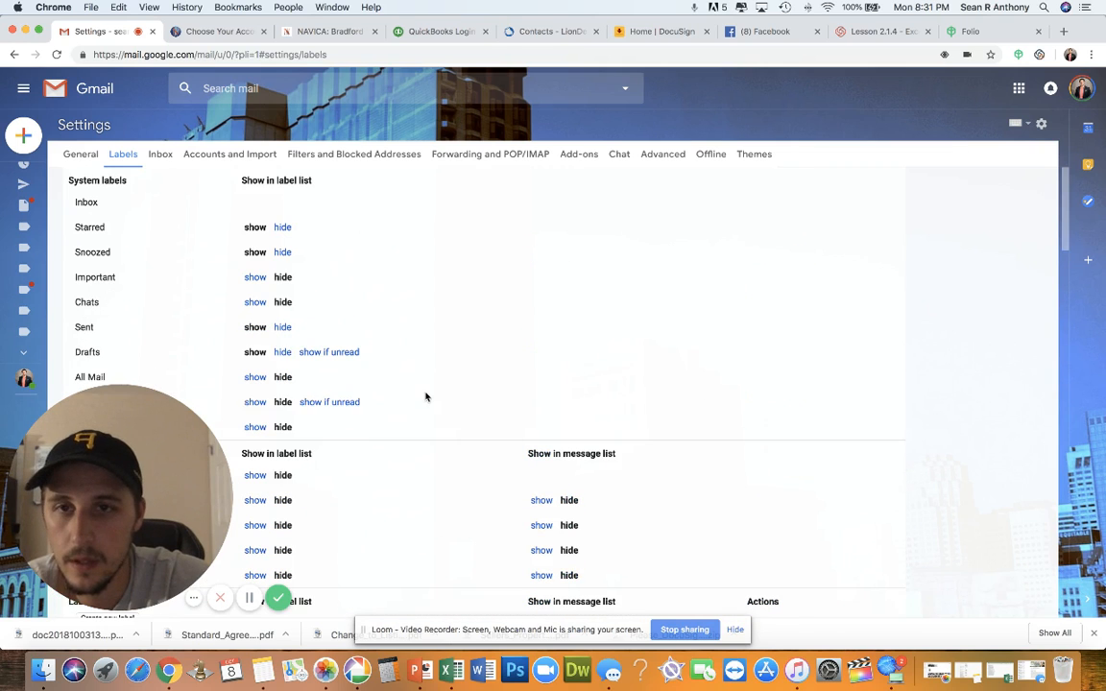
click(670, 156)
scroll(493, 259, down, 2)
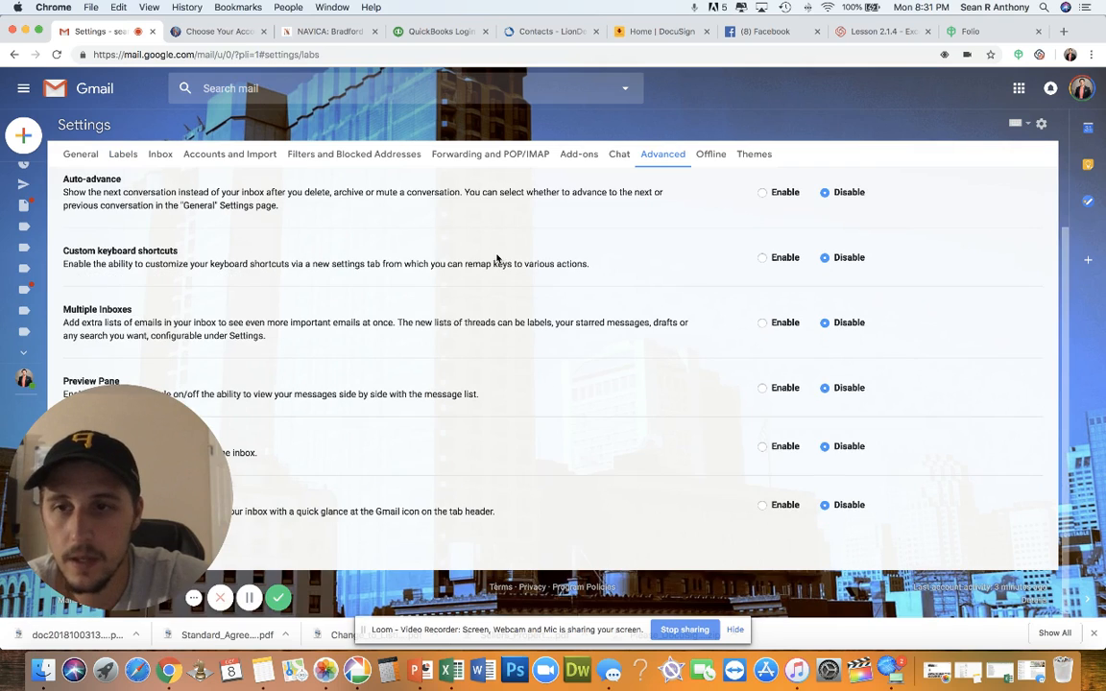
click(80, 155)
click(111, 155)
scroll(178, 247, down, 3)
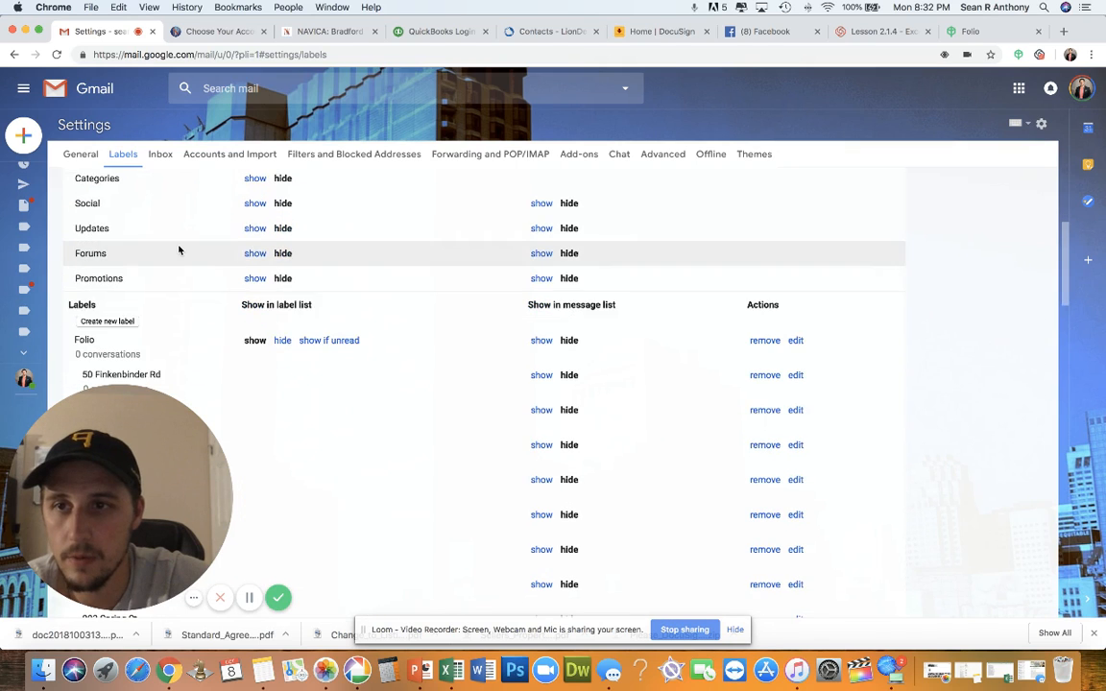
scroll(177, 249, down, 2)
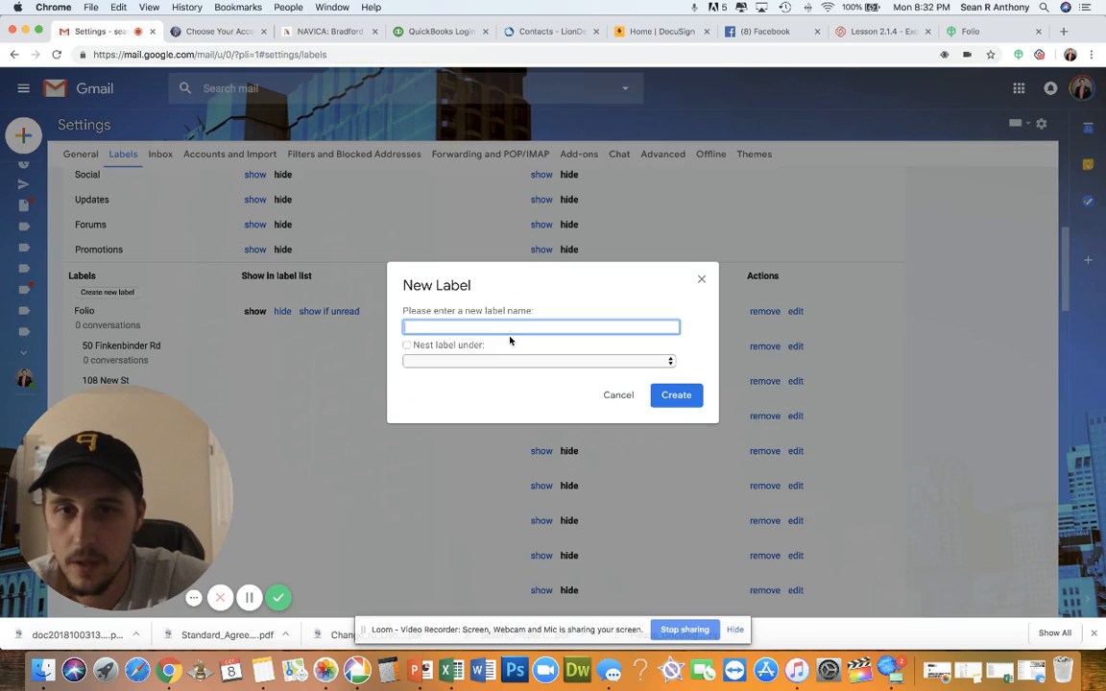
text(O)
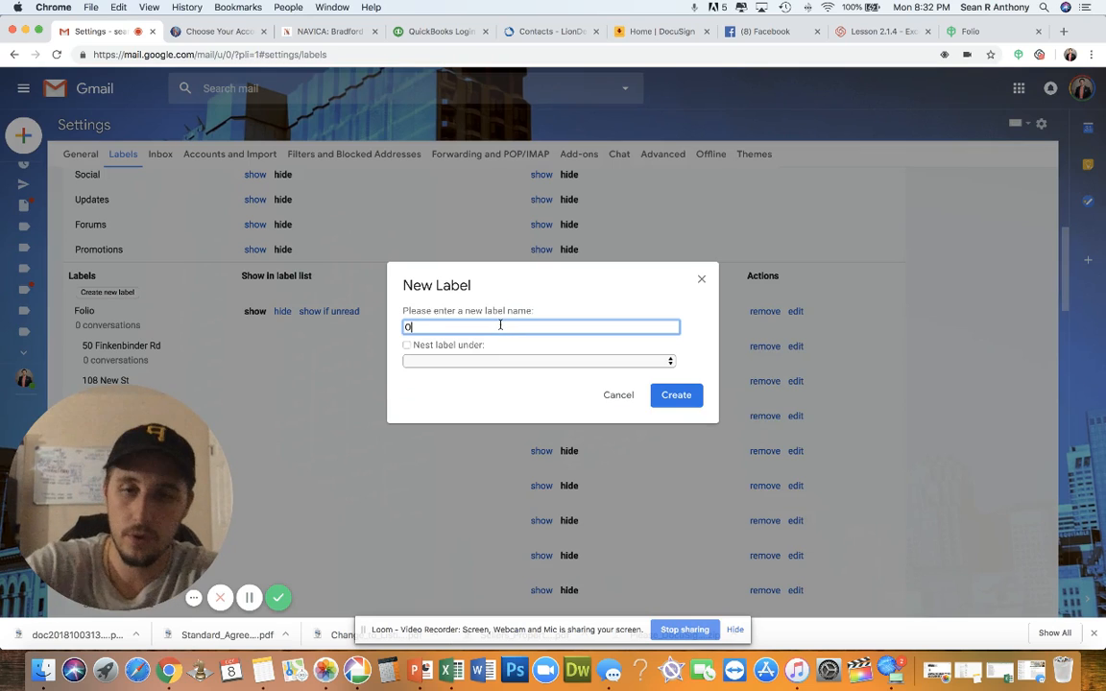
text(rders for tax purposw)
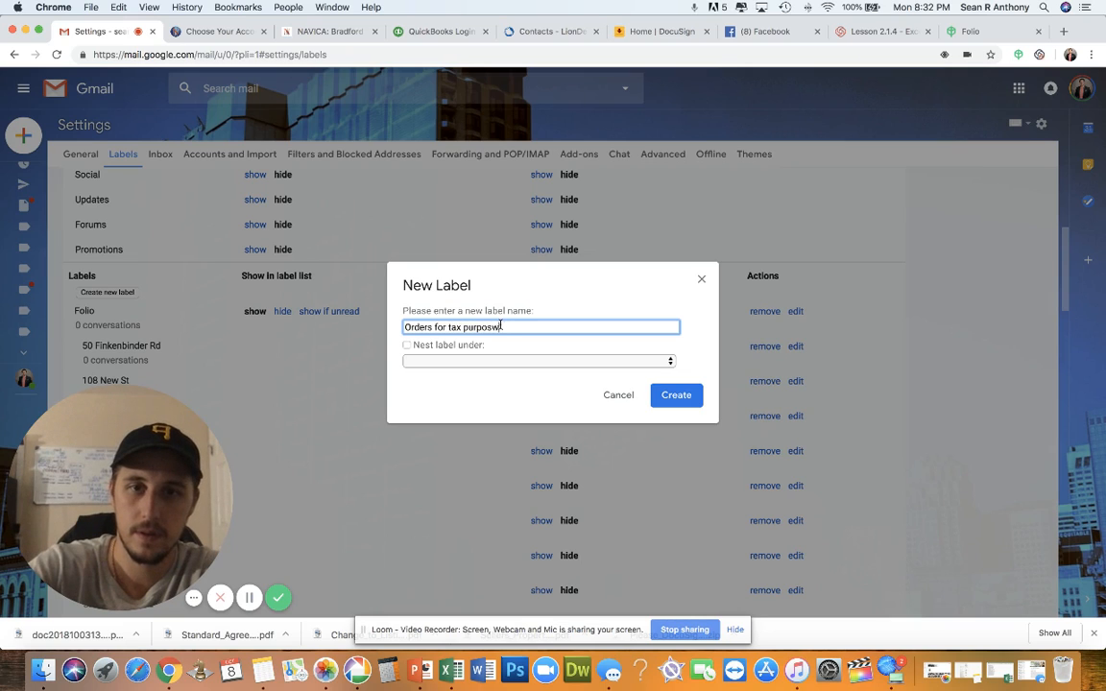
key(BackSpace)
text(es)
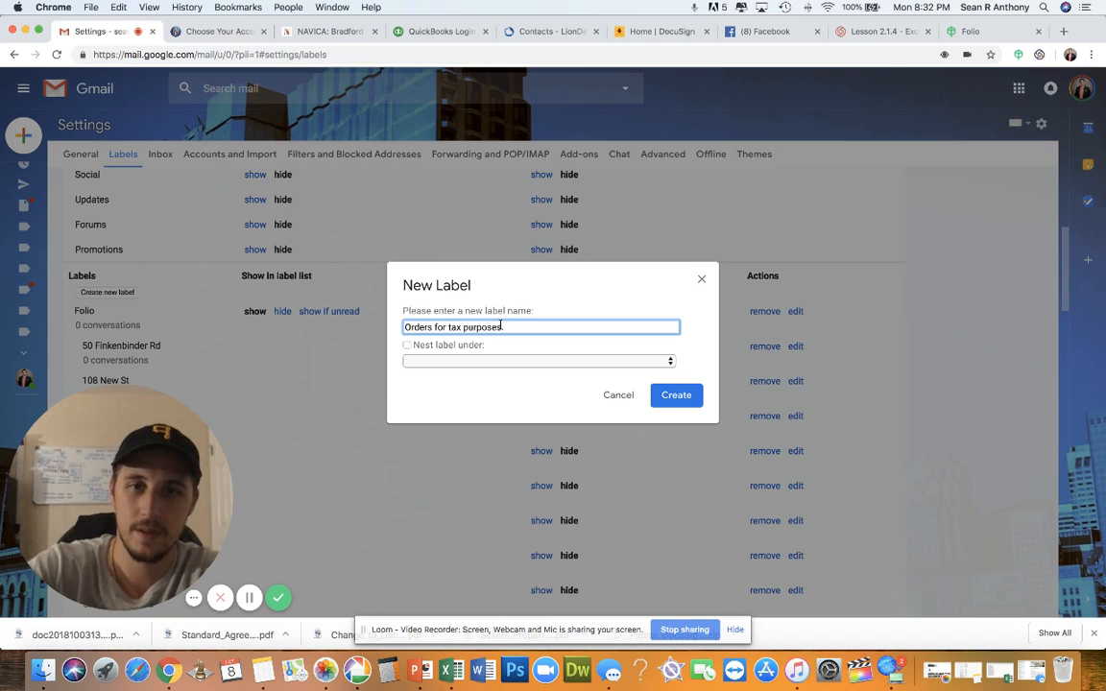
click(488, 360)
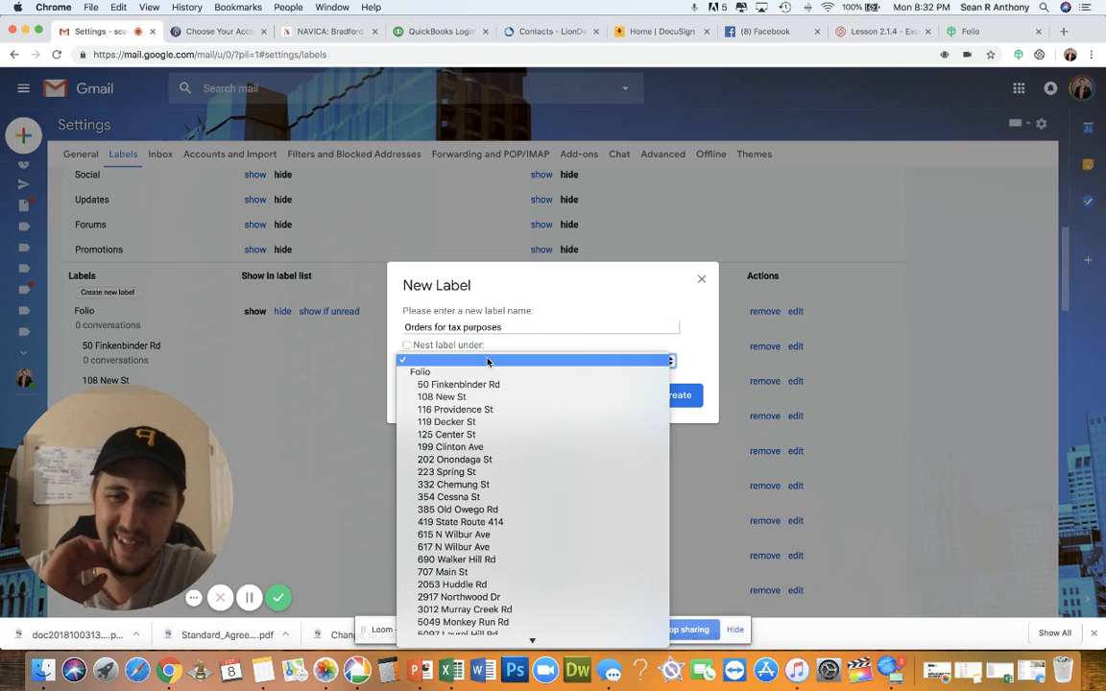
click(488, 361)
click(485, 360)
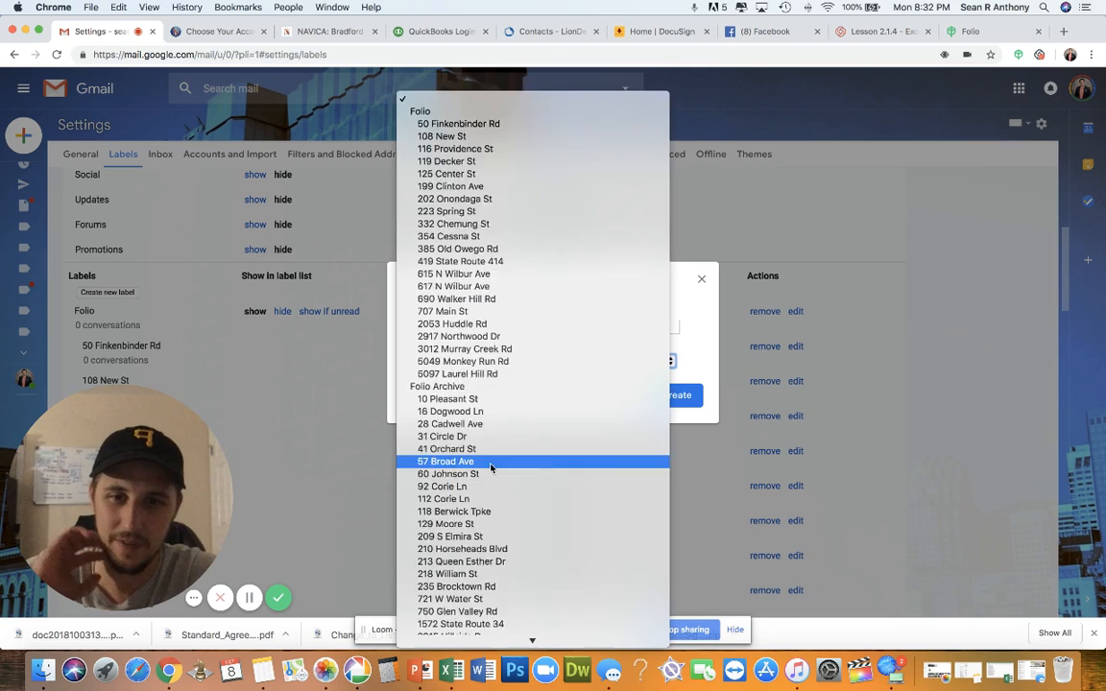
scroll(490, 467, down, 5)
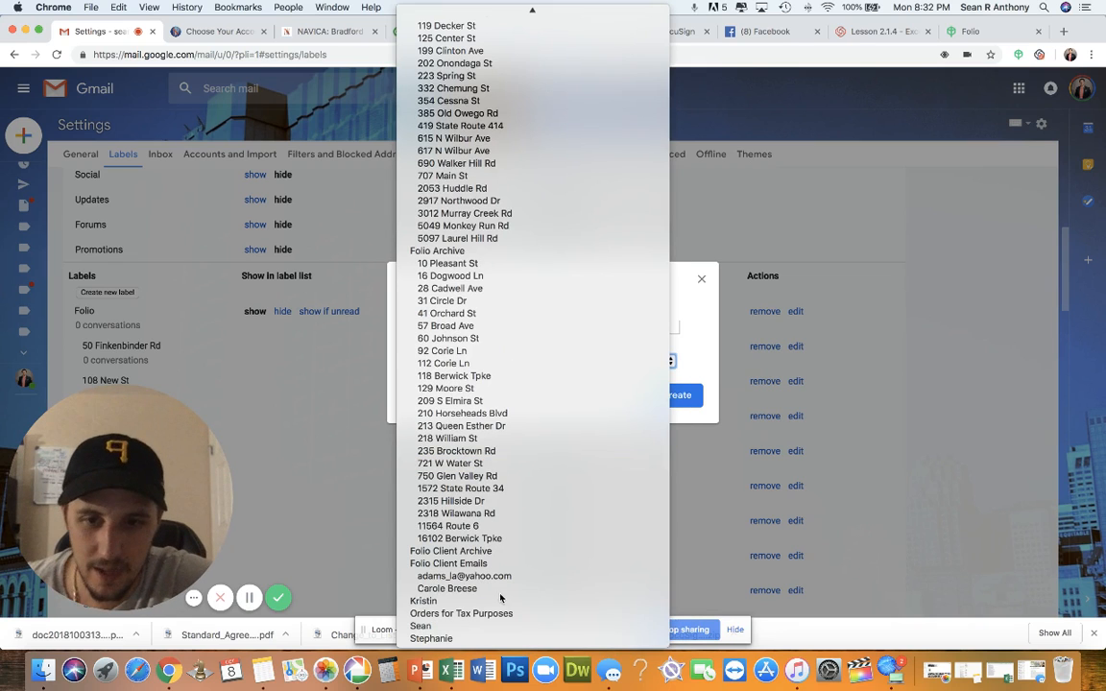
click(698, 322)
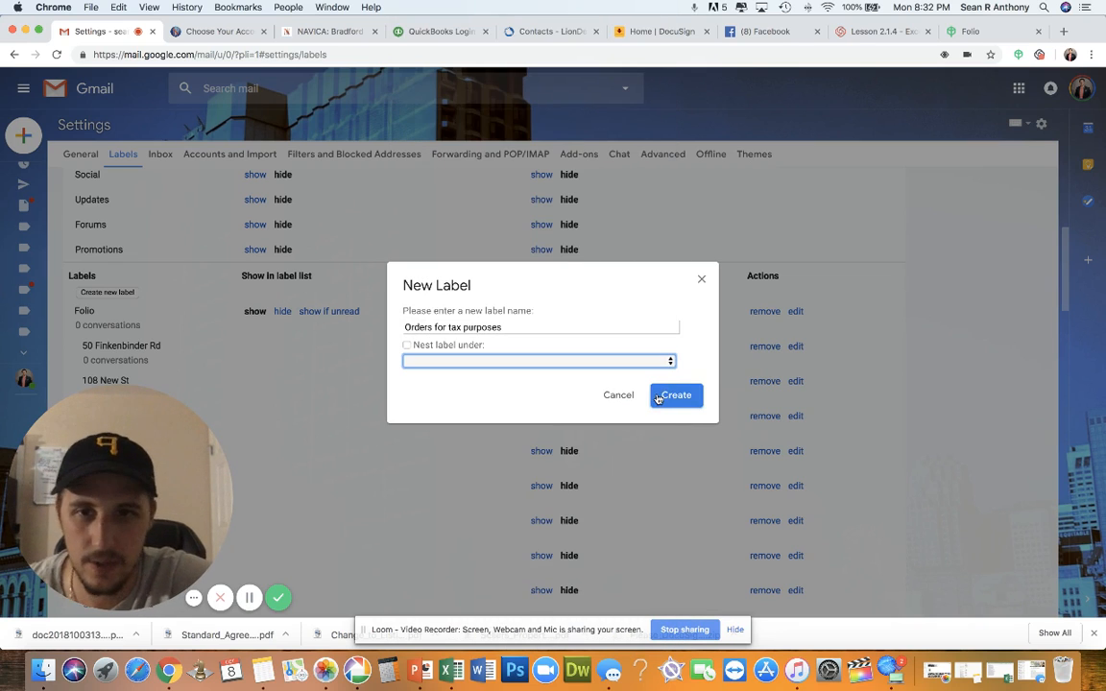
click(661, 391)
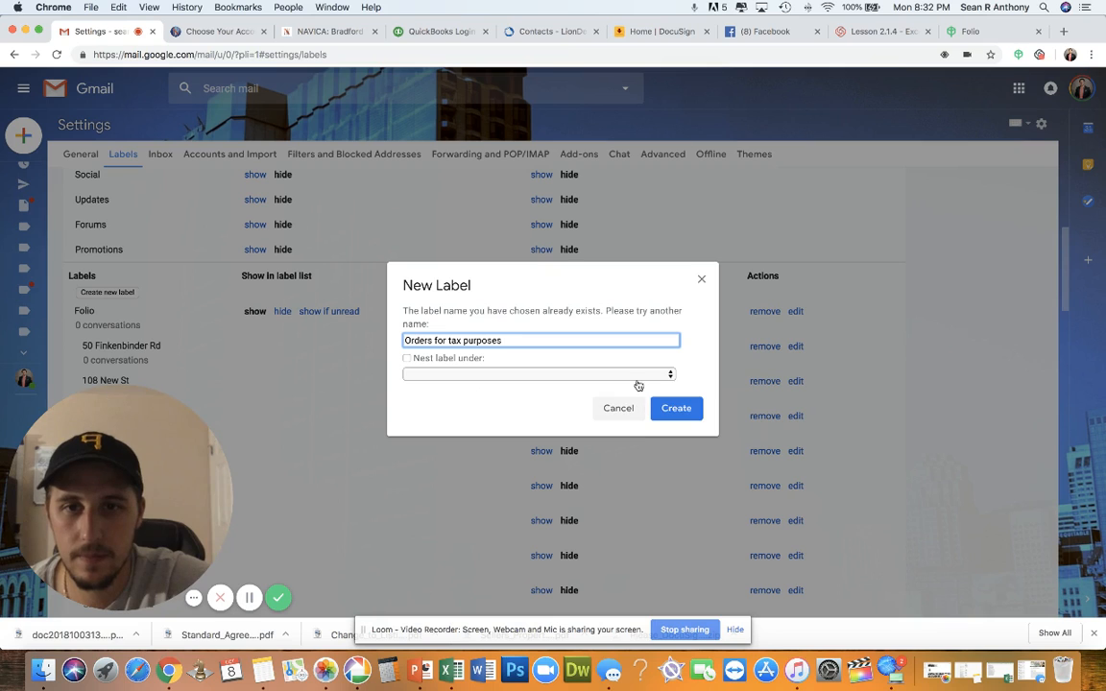
click(701, 280)
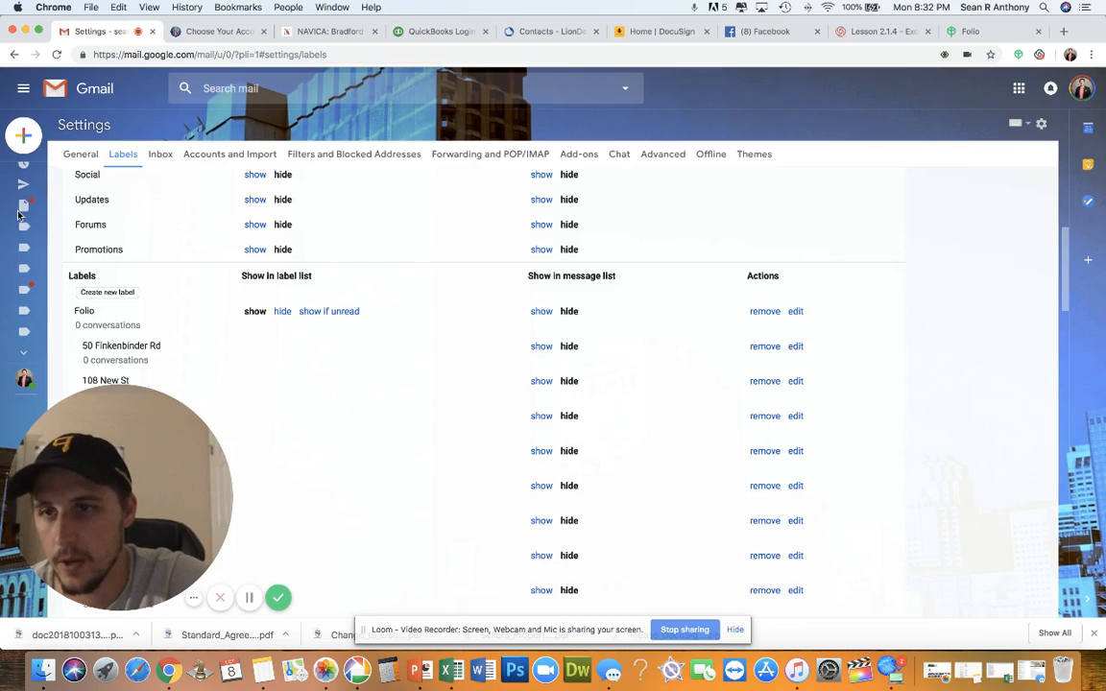
Leave the settings page for the Orders for Tax Purposes label's messages
mouse_move(20, 216)
scroll(19, 216, up, 1)
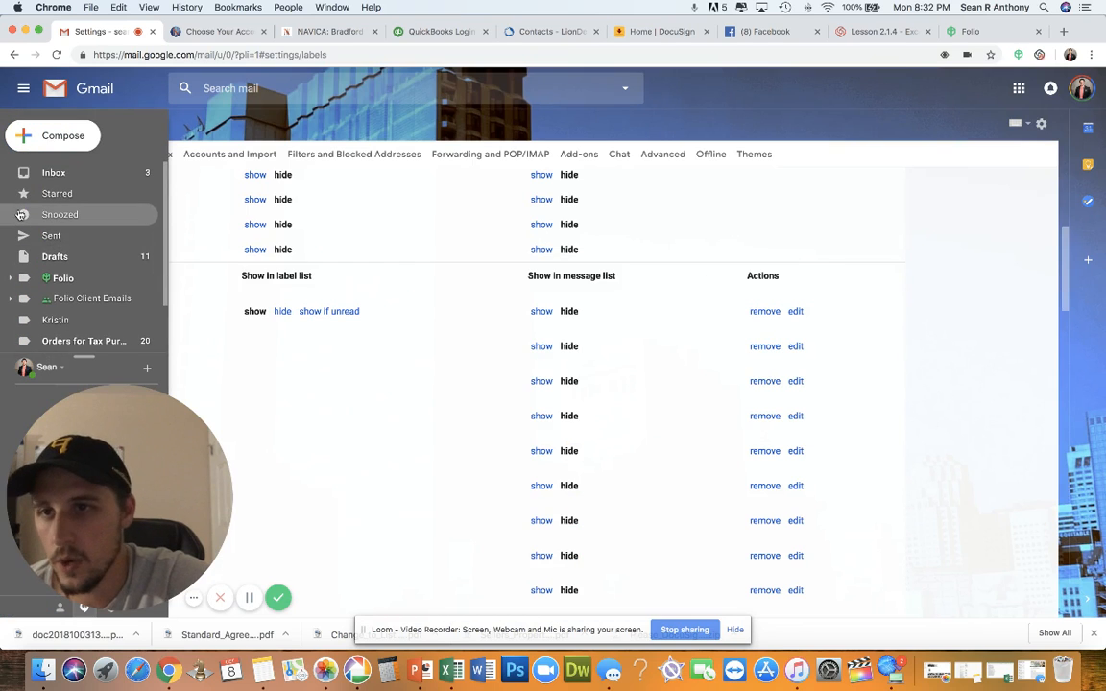
scroll(19, 216, down, 2)
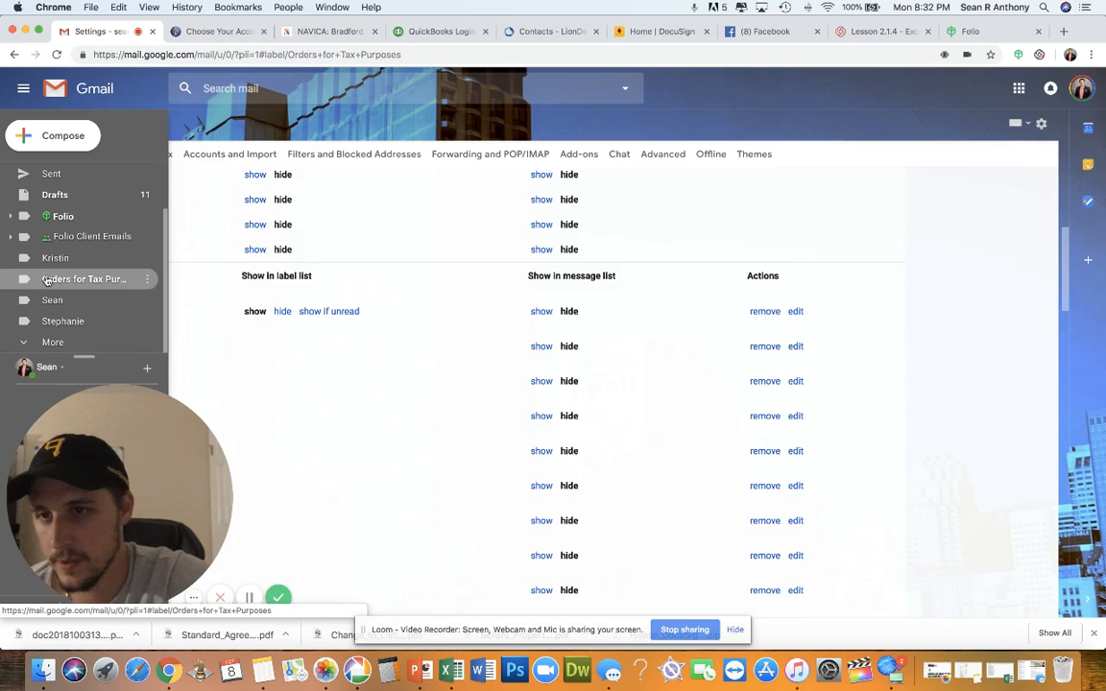
click(42, 282)
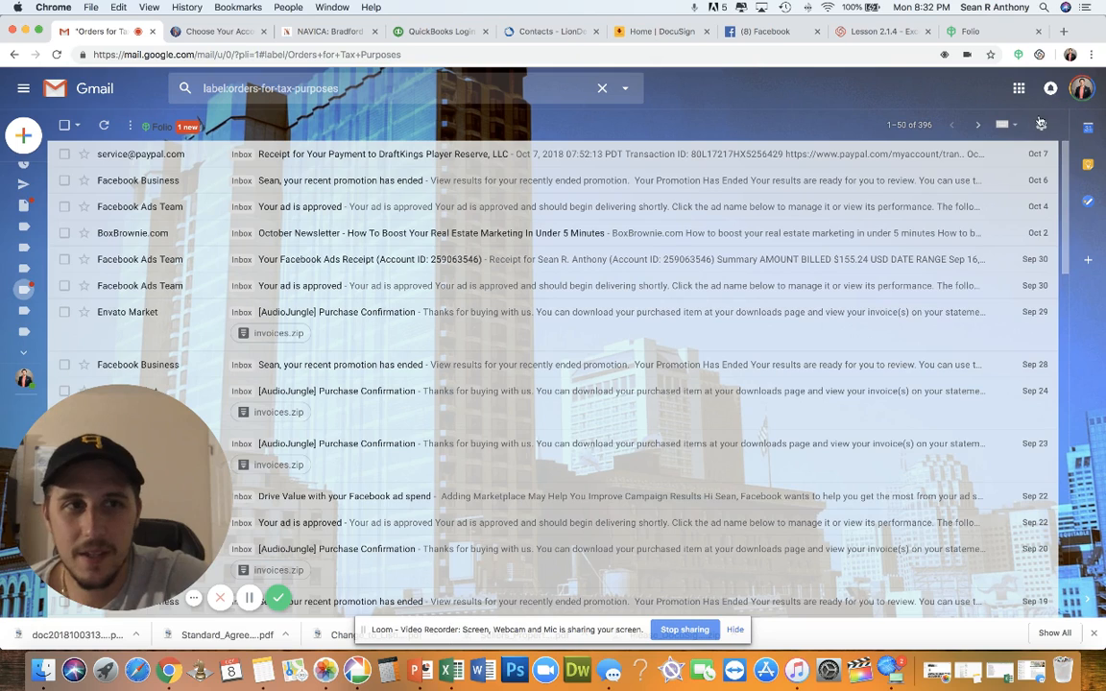
Glance at quick settings and bulk actions, view a PayPal receipt, then return to the inbox
click(1041, 125)
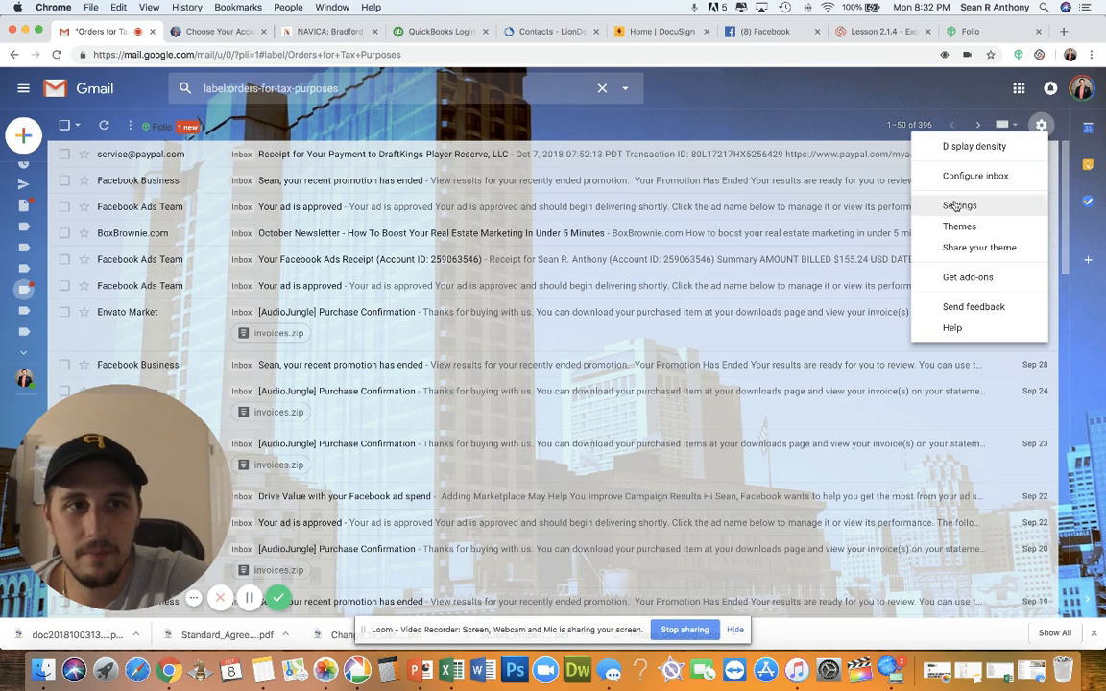
click(680, 106)
click(131, 125)
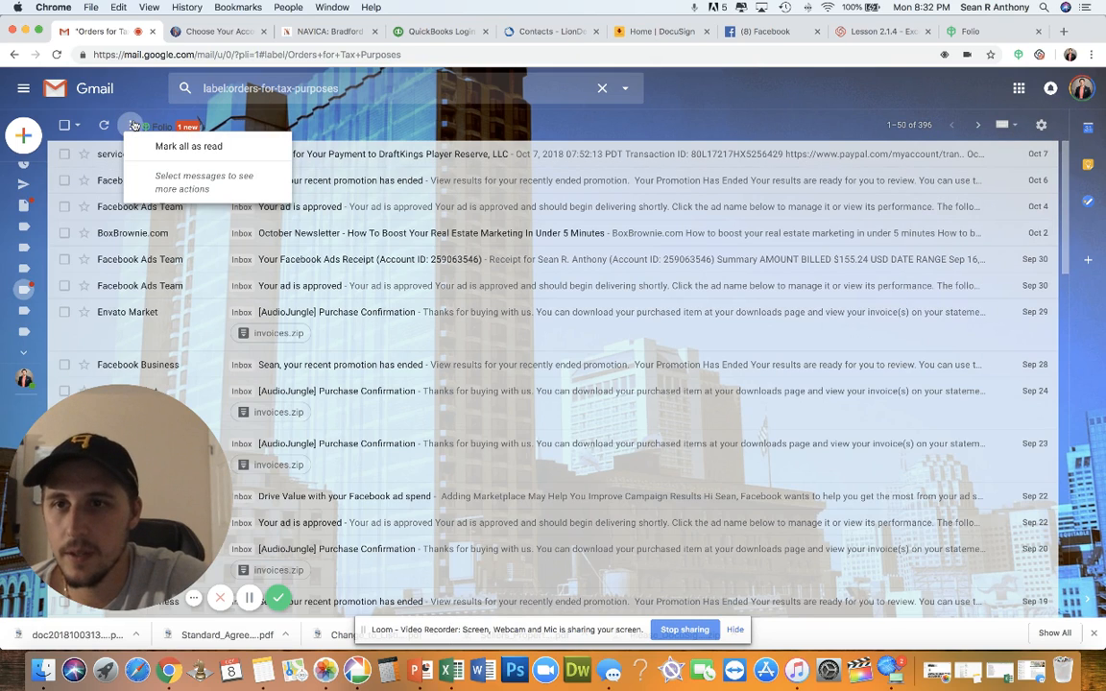
click(389, 133)
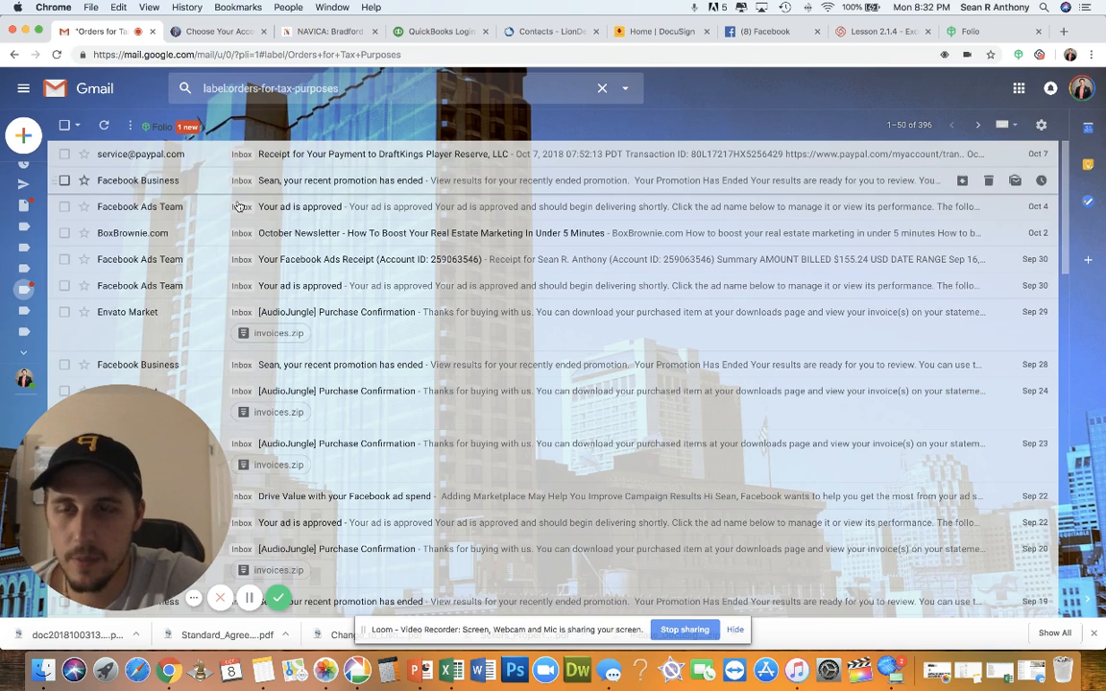
click(320, 155)
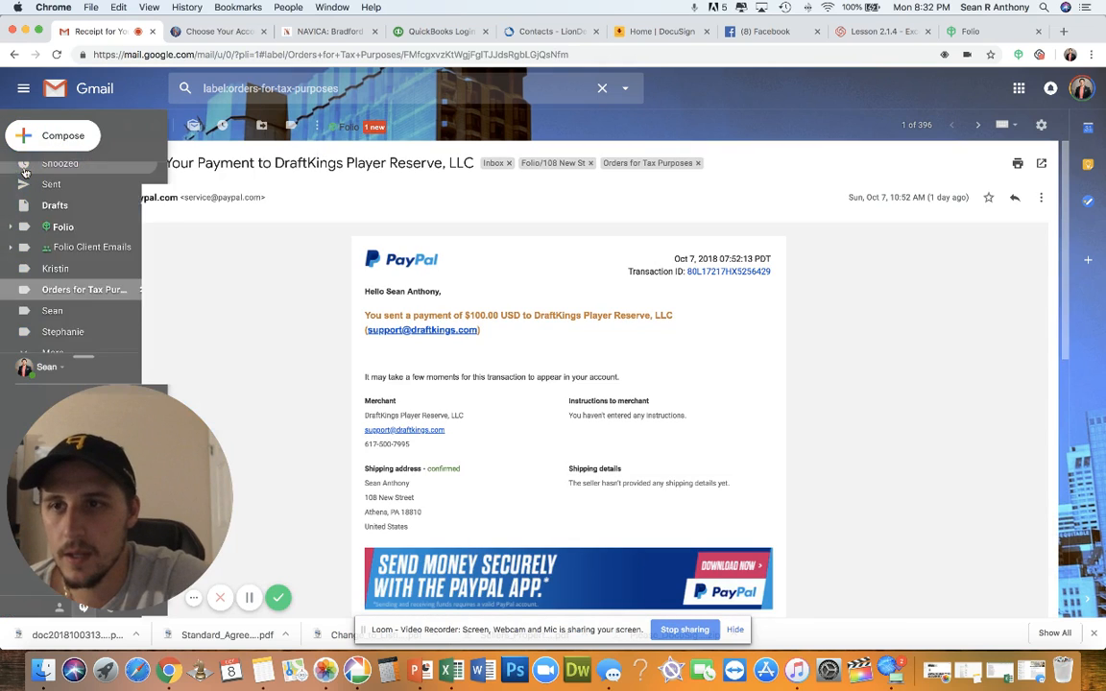
click(24, 172)
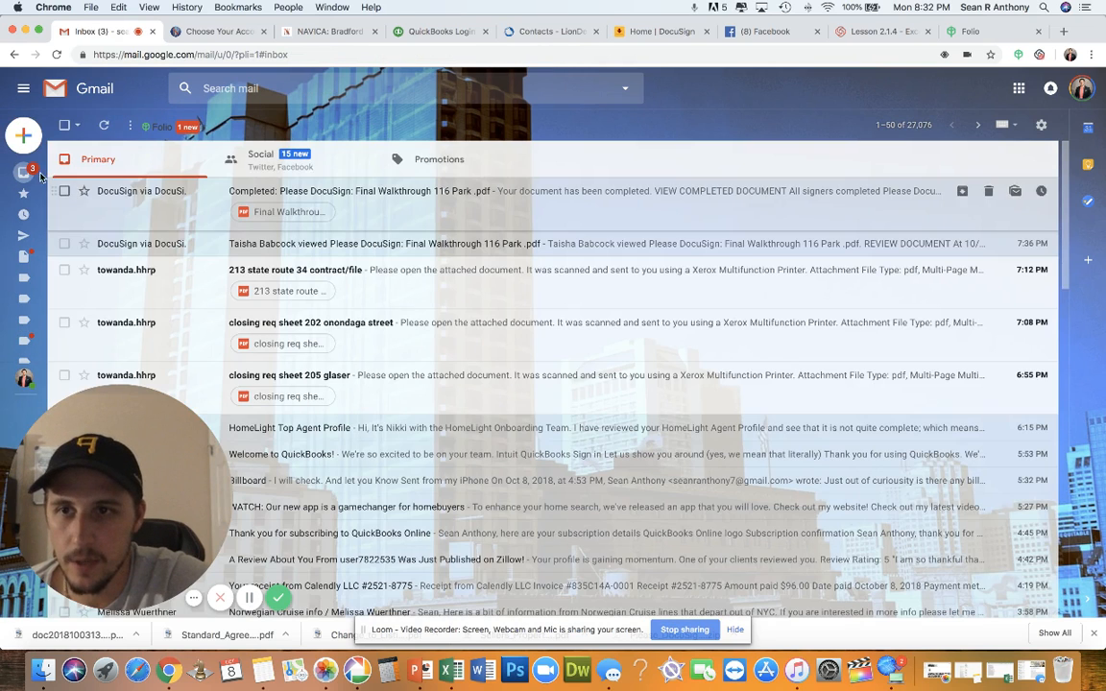
click(213, 191)
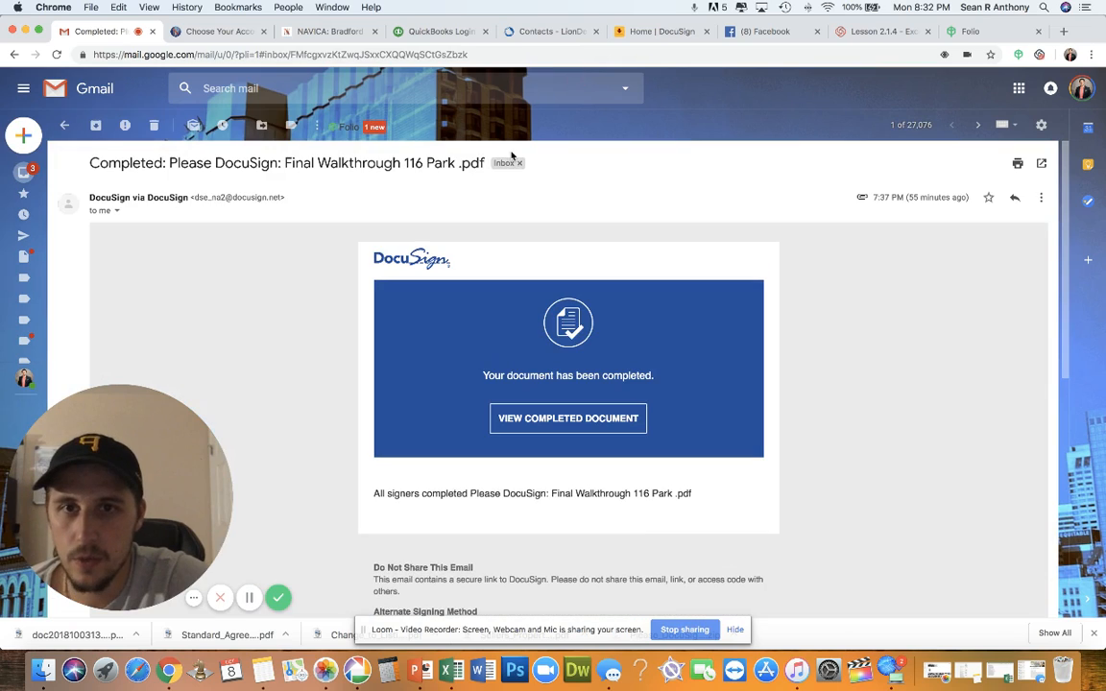
click(1040, 197)
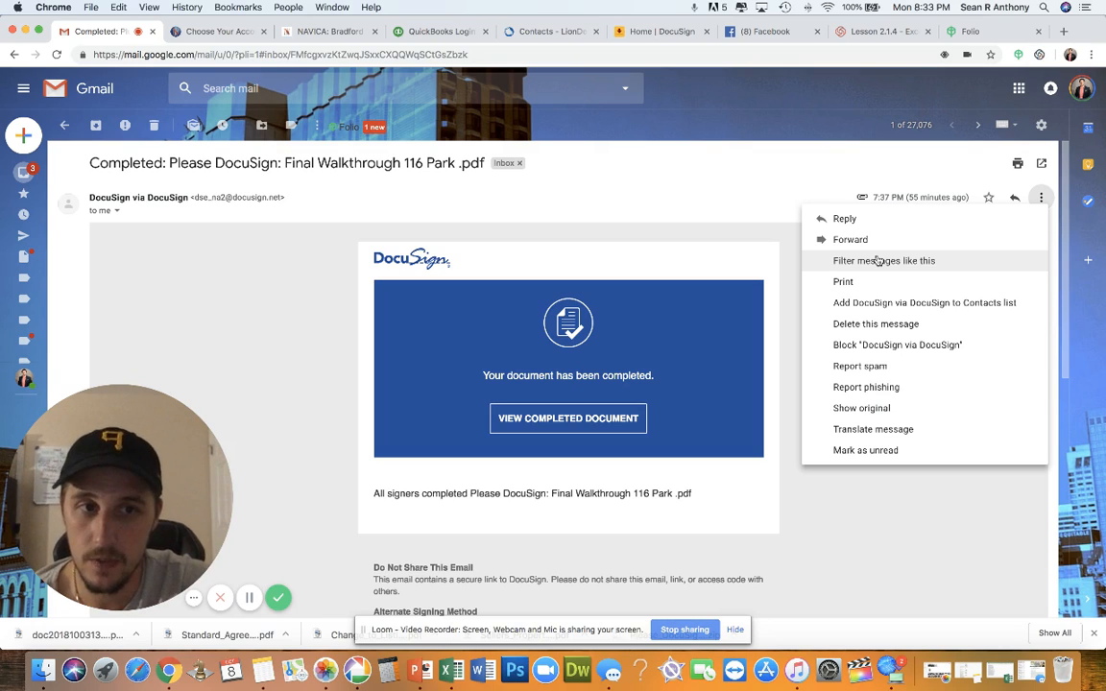
Start a filter from the DocuSign message and set its Subject to 'Amazon'
click(877, 261)
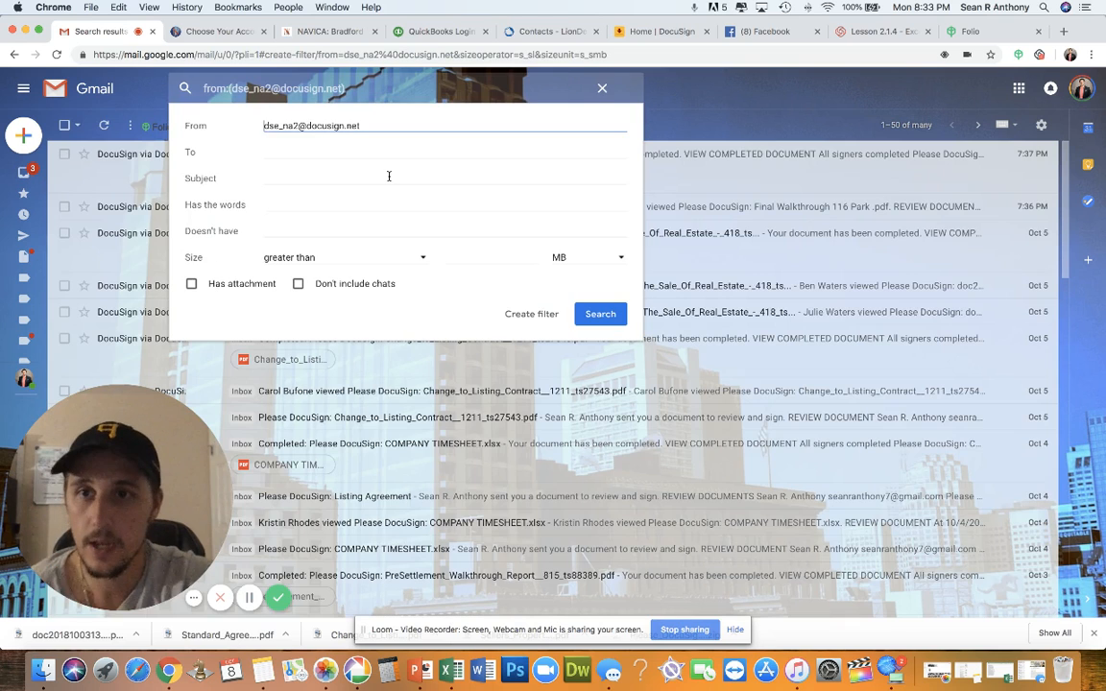
click(387, 177)
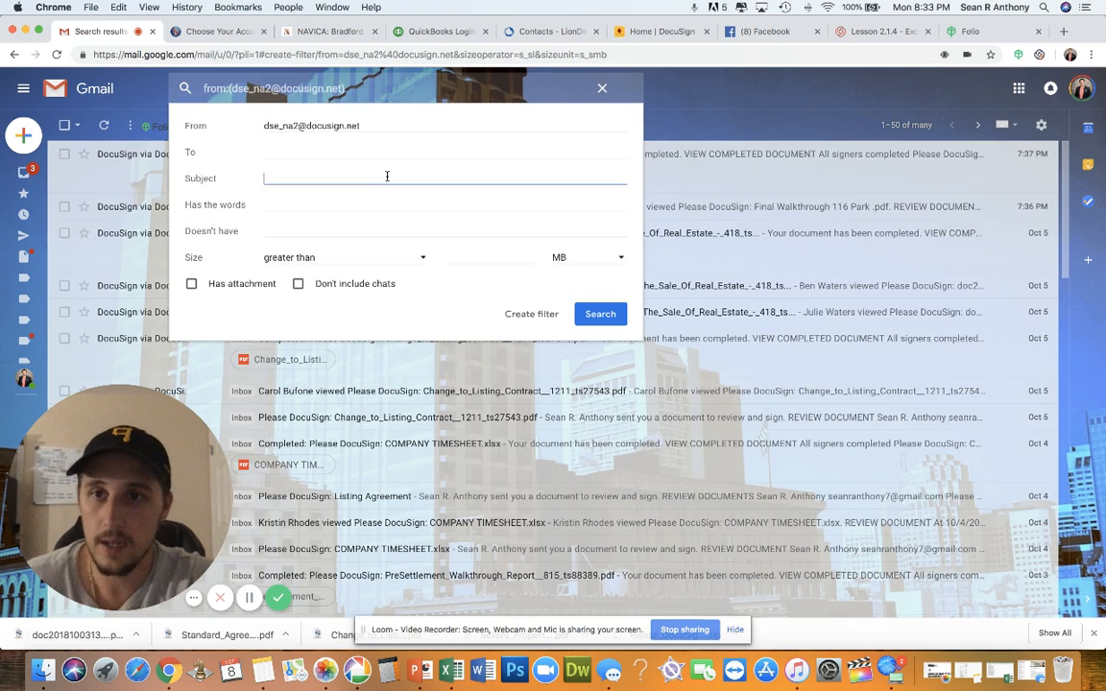
click(349, 150)
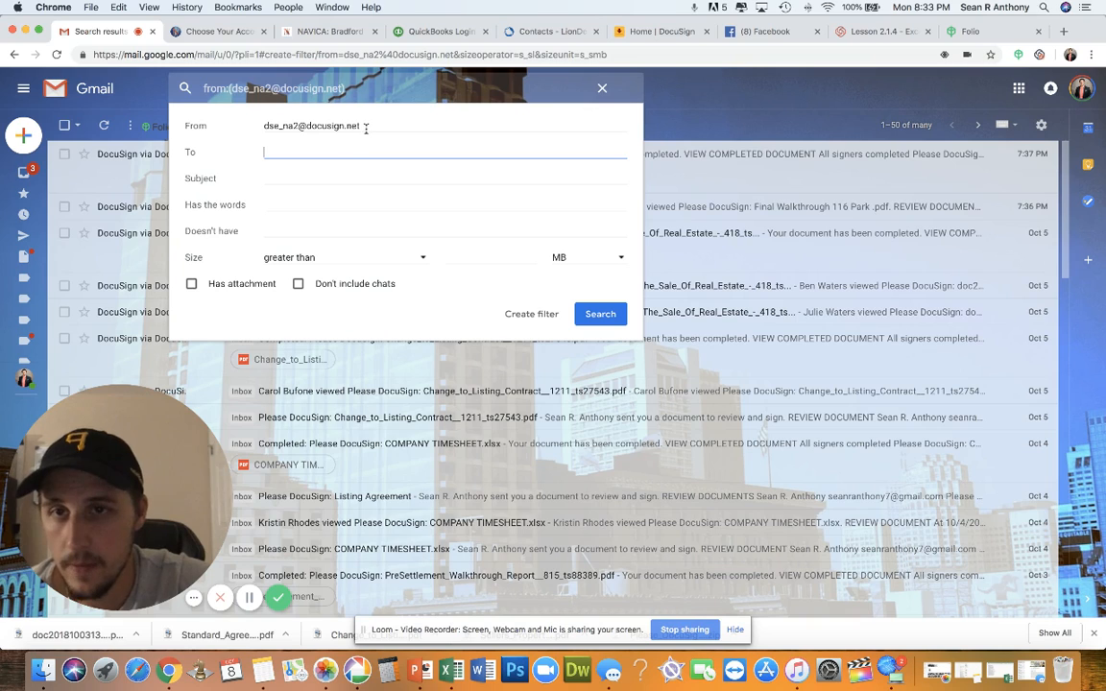
drag(367, 126, 292, 129)
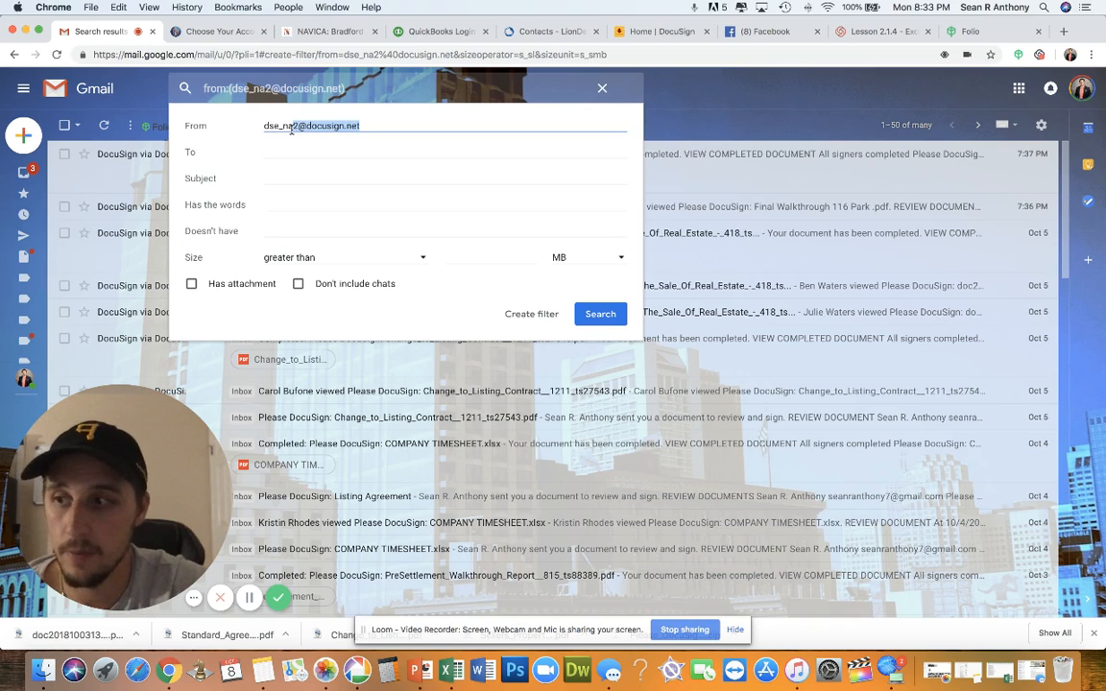
click(276, 179)
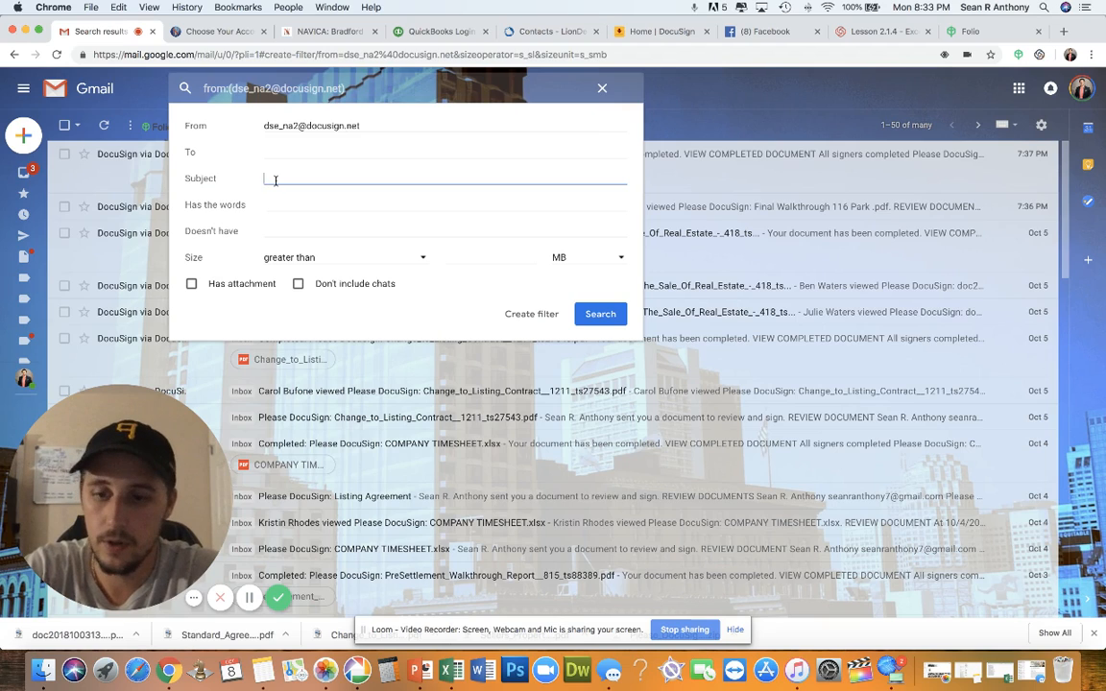
text(Purchaseds)
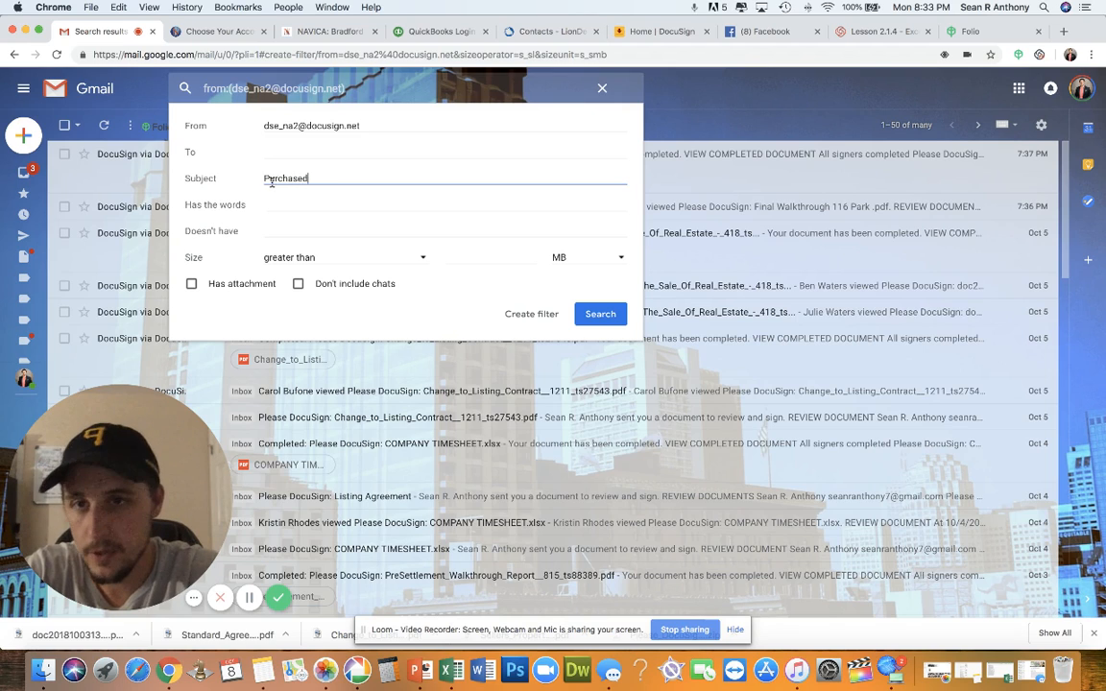
drag(309, 178, 206, 156)
key(BackSpace)
text(Amazon)
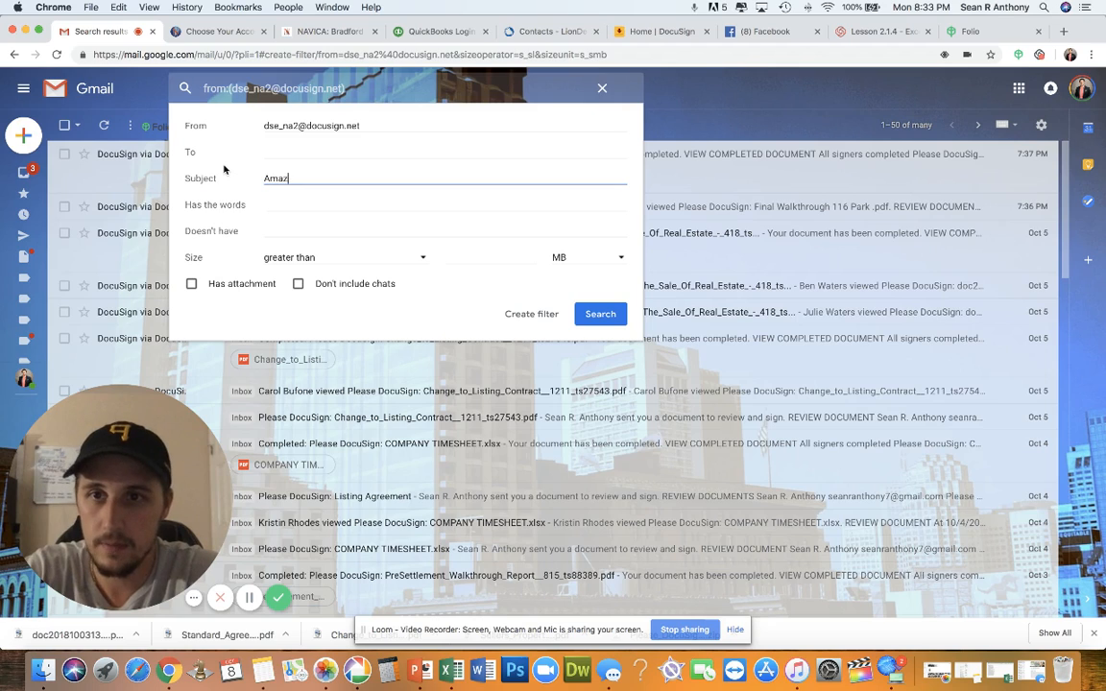
Enter 'Purchased' under Has the words, then close the filter form without creating it
click(259, 207)
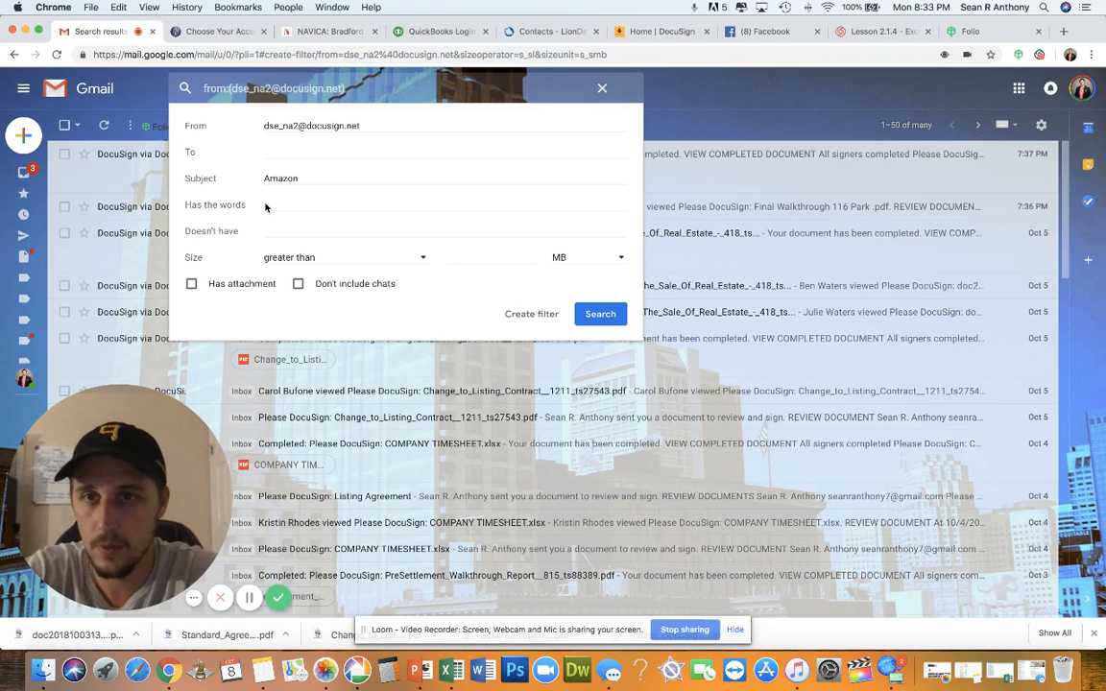
text(Completed)
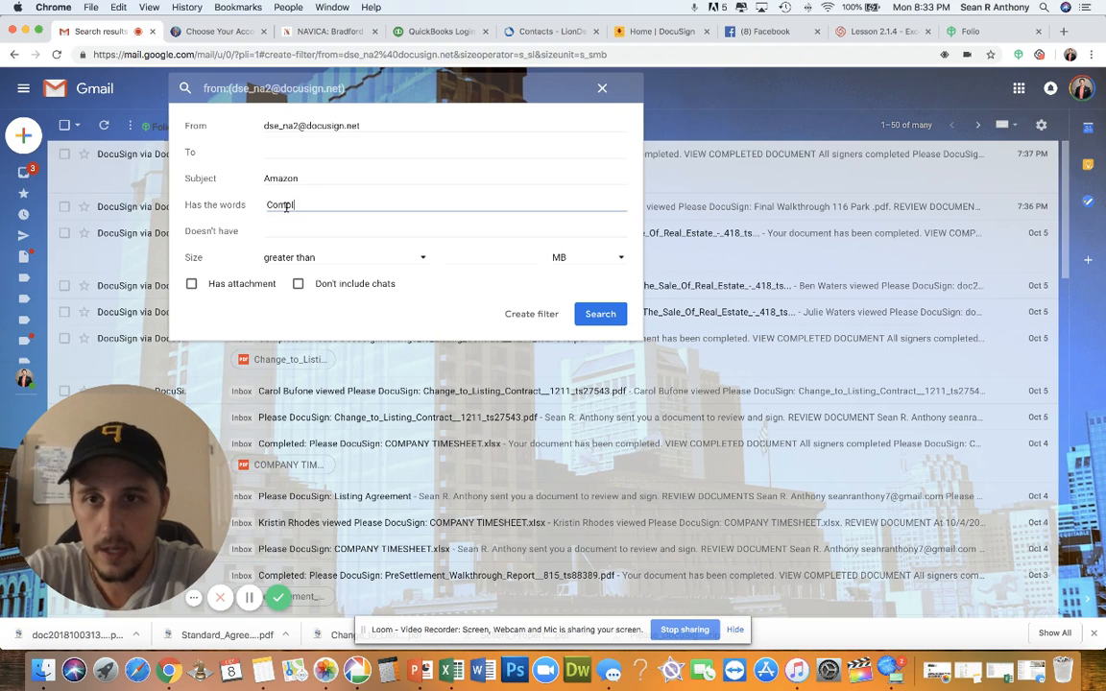
key(BackSpace)
key(BackSpace)
key(BackSpace)
key(BackSpace)
key(BackSpace)
key(BackSpace)
key(BackSpace)
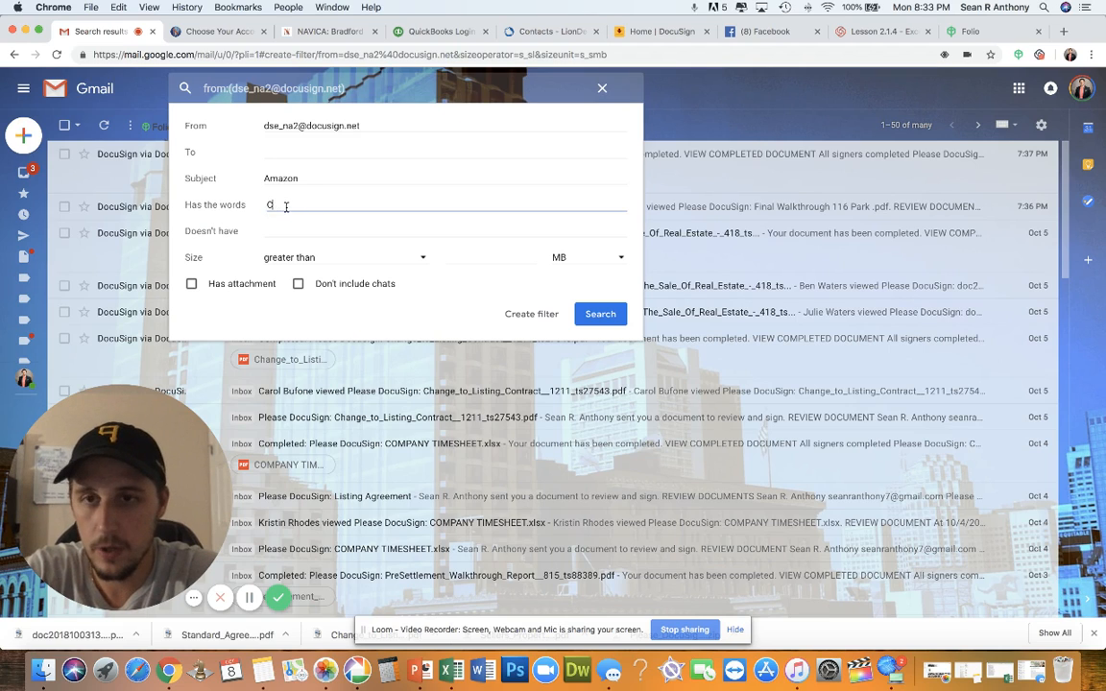
text(Purchased)
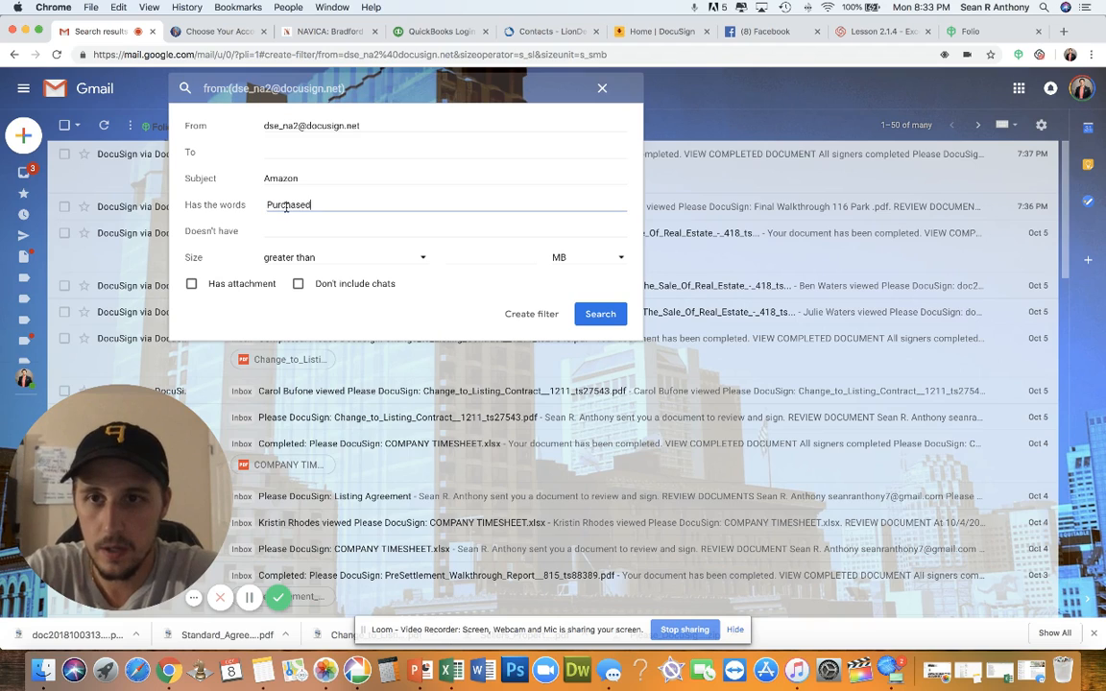
click(284, 231)
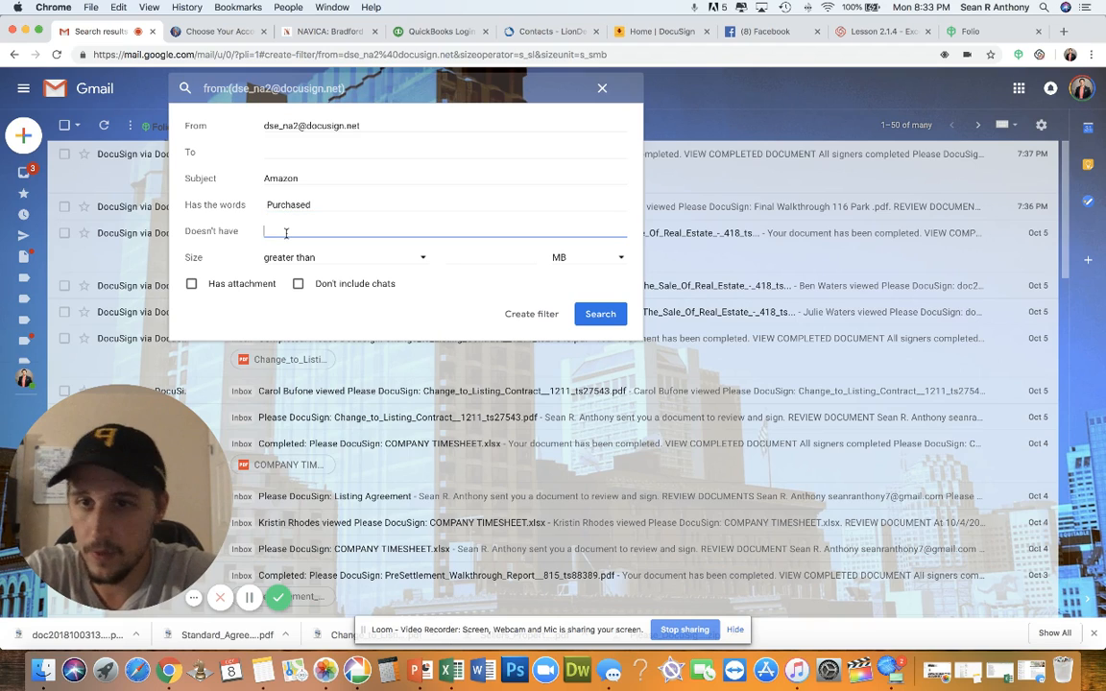
click(487, 258)
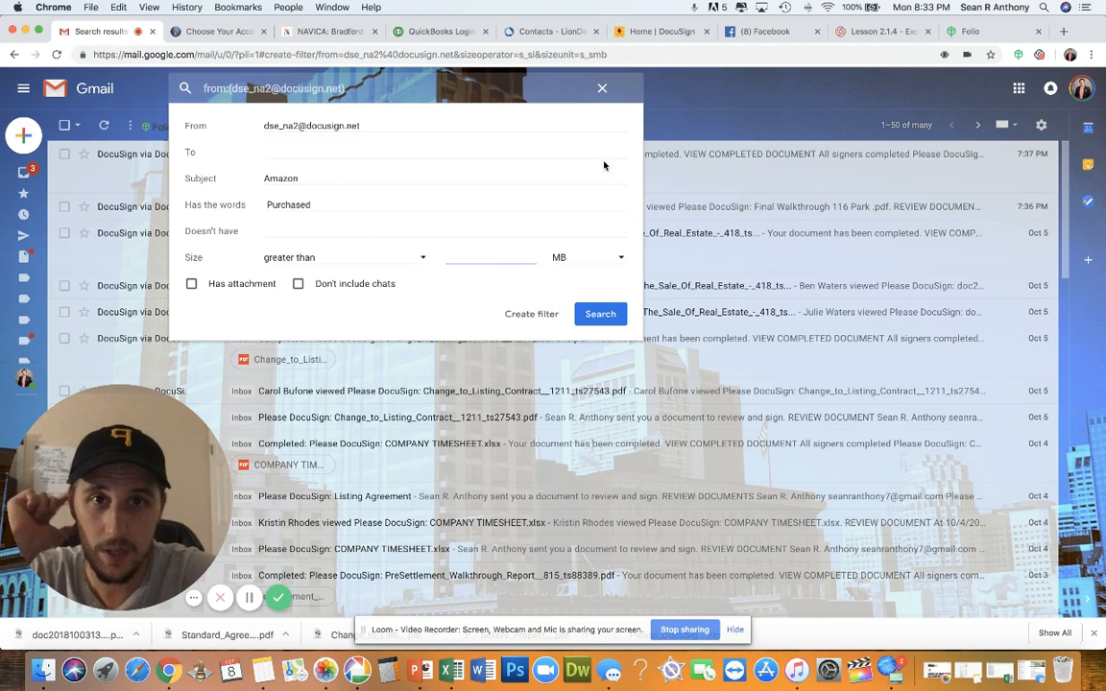
click(602, 88)
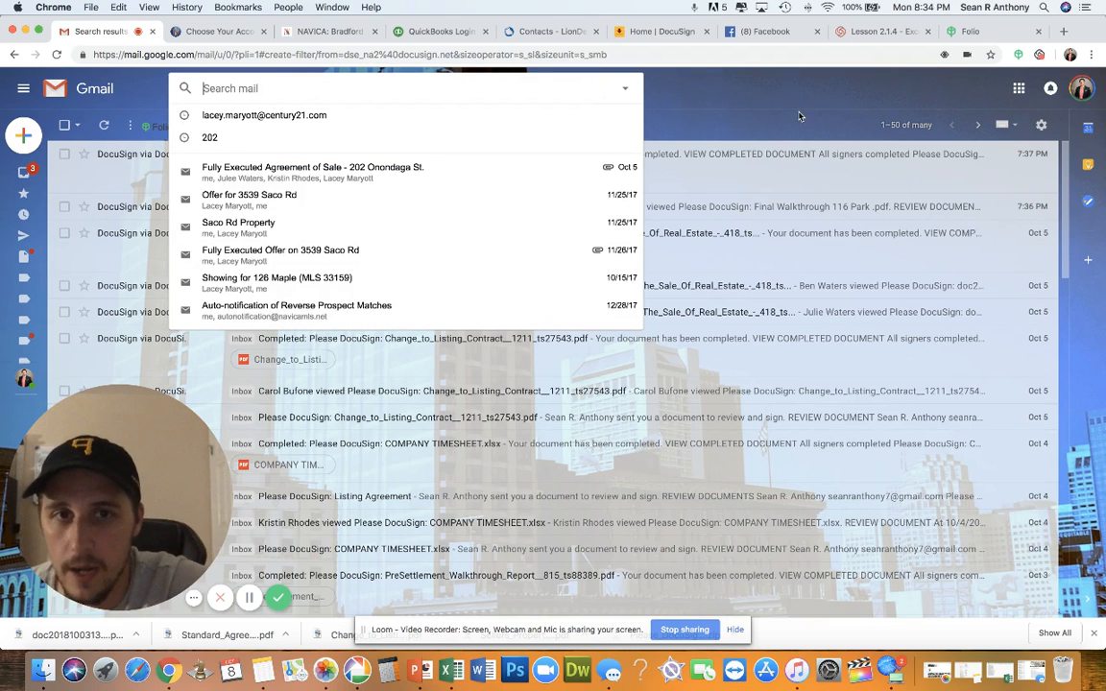
Leave the DocuSign search results for the Inbox's Primary tab with 27,076 conversations
click(691, 106)
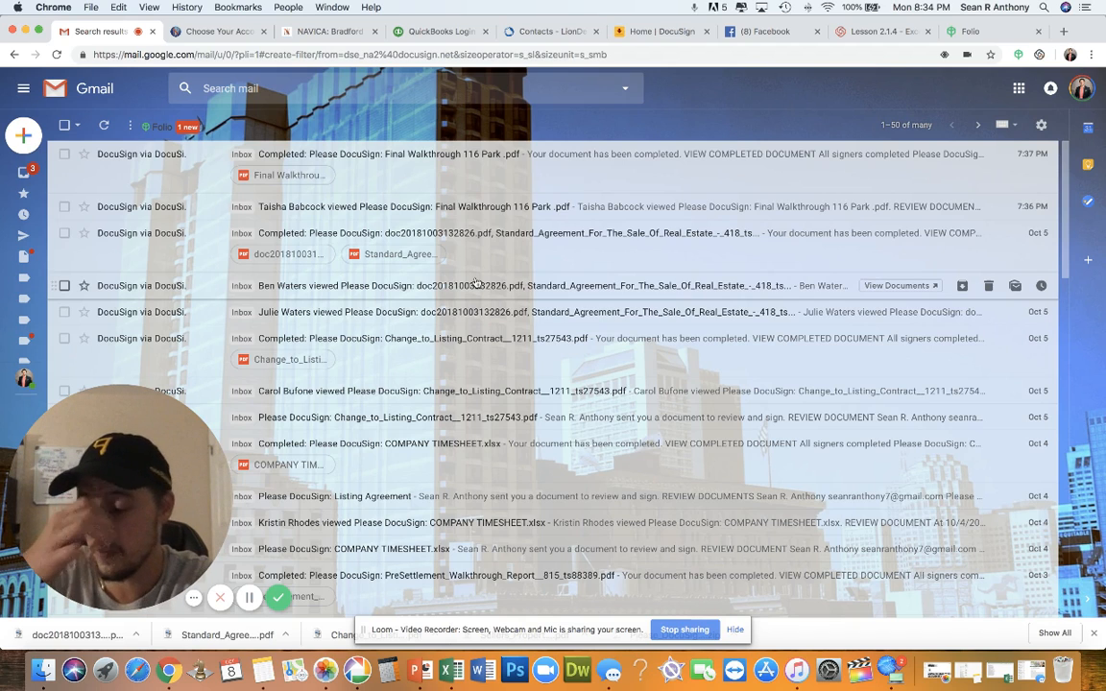
click(26, 169)
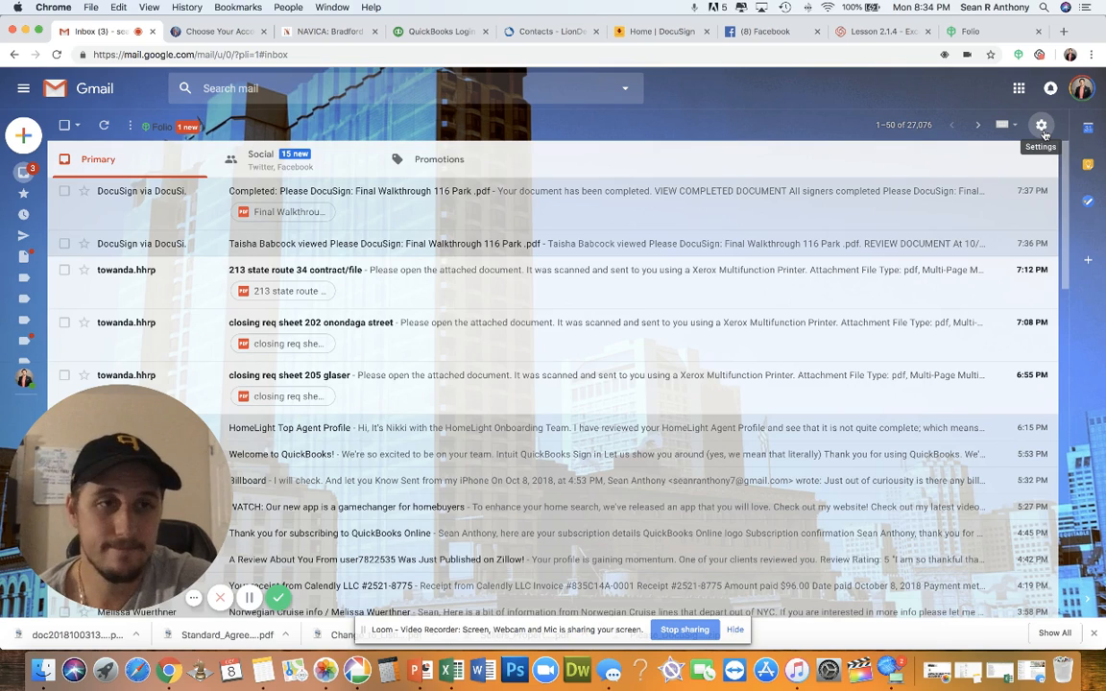
click(1042, 126)
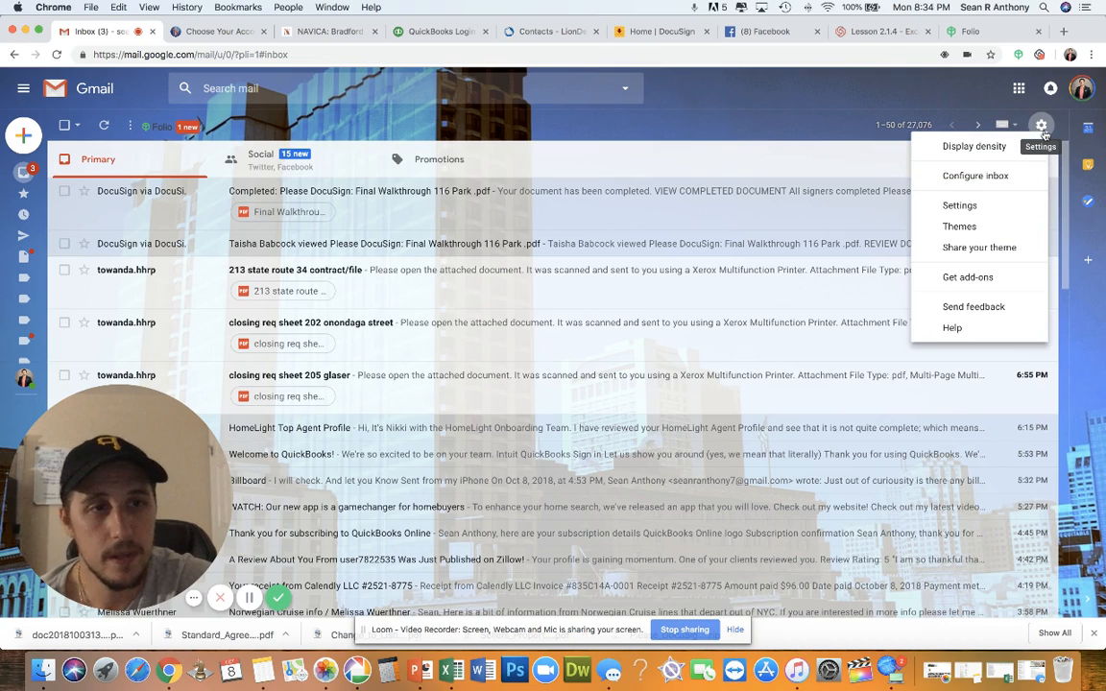
click(863, 127)
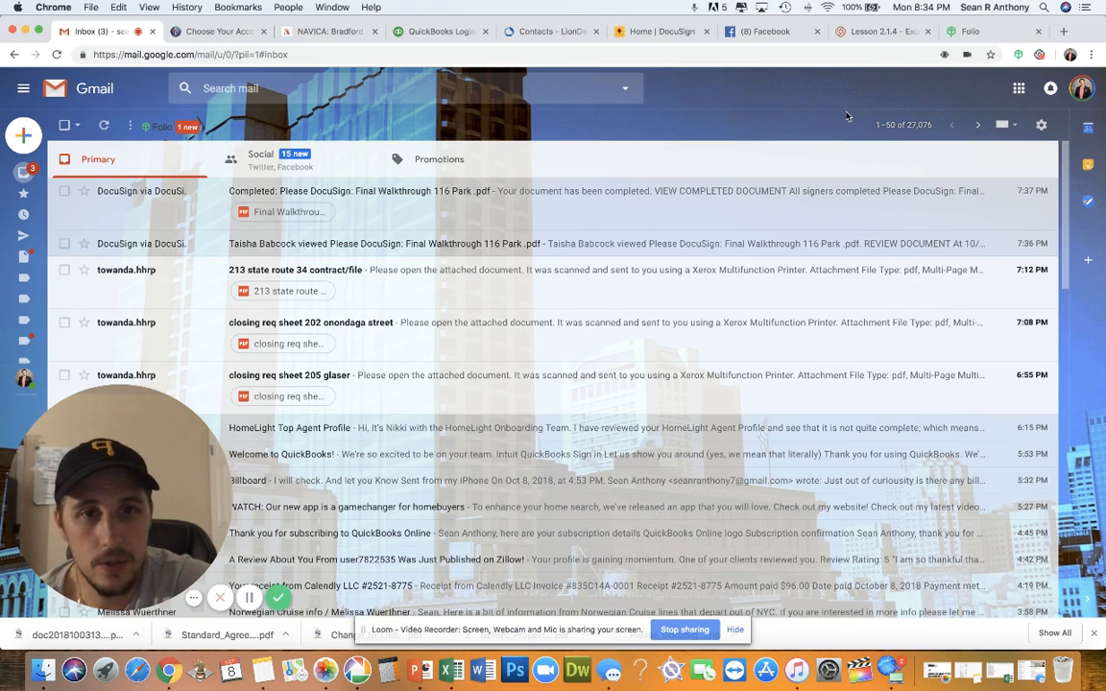
Start a new message with the signature, opening and cancelling a New canned response prompt
click(20, 146)
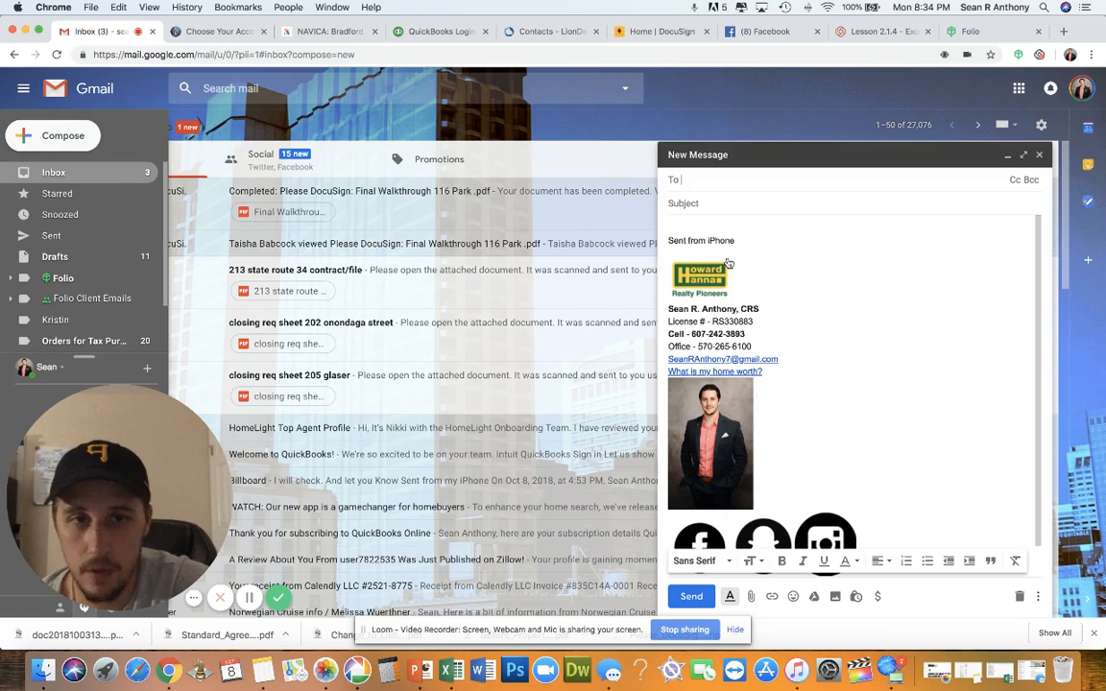
click(1037, 597)
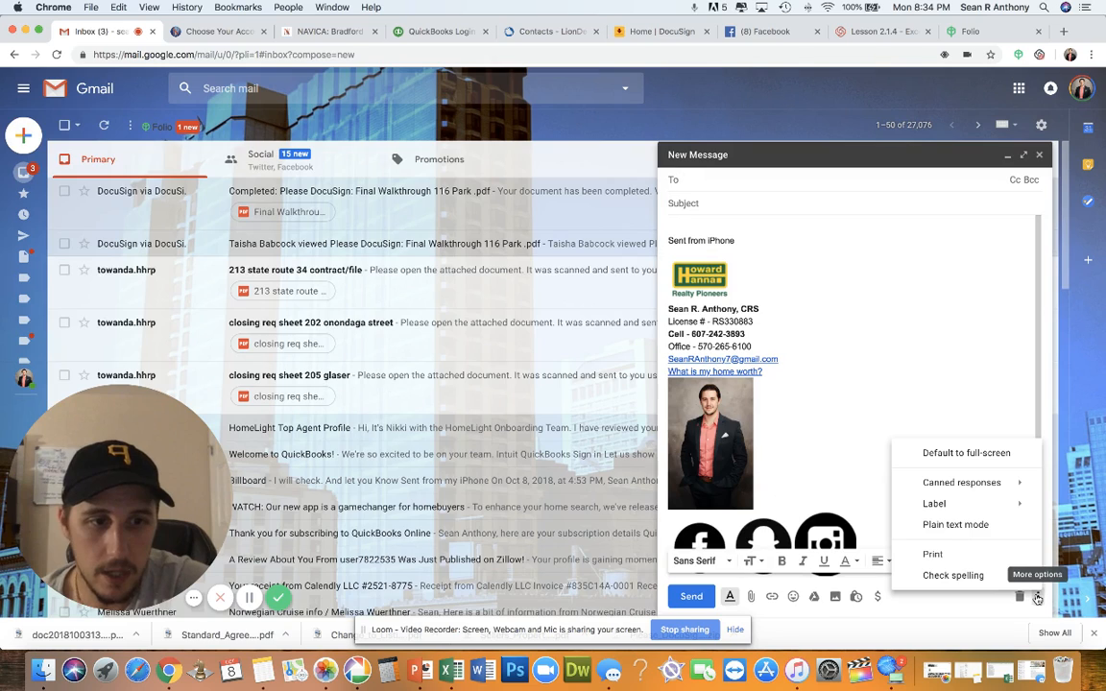
mouse_move(998, 491)
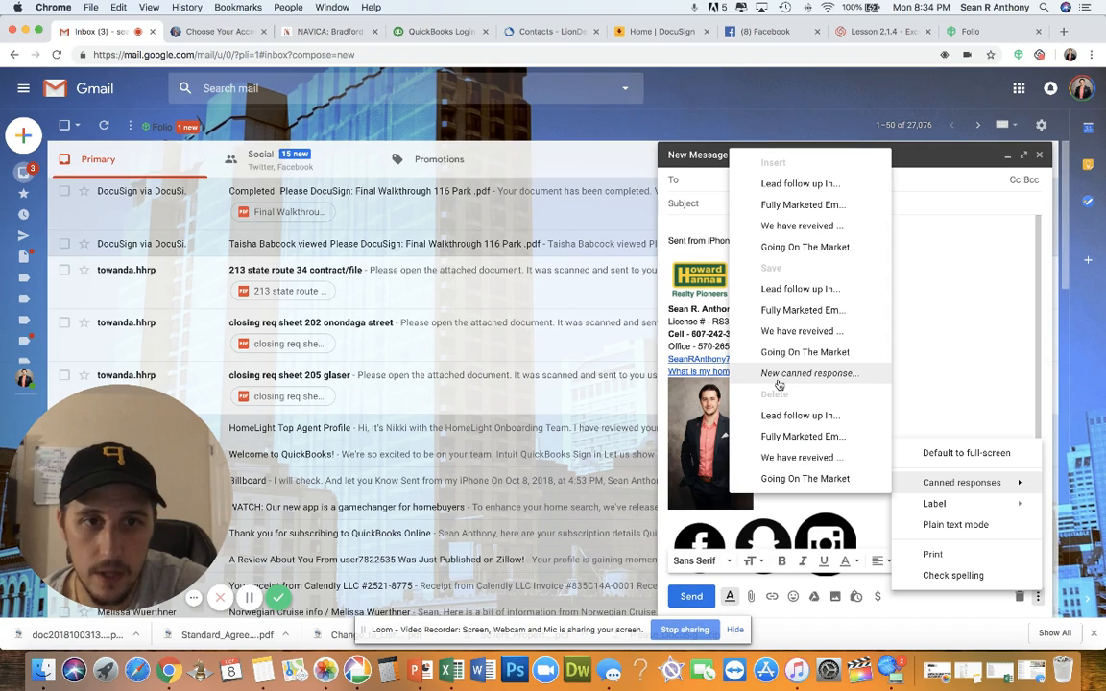
click(778, 377)
click(612, 162)
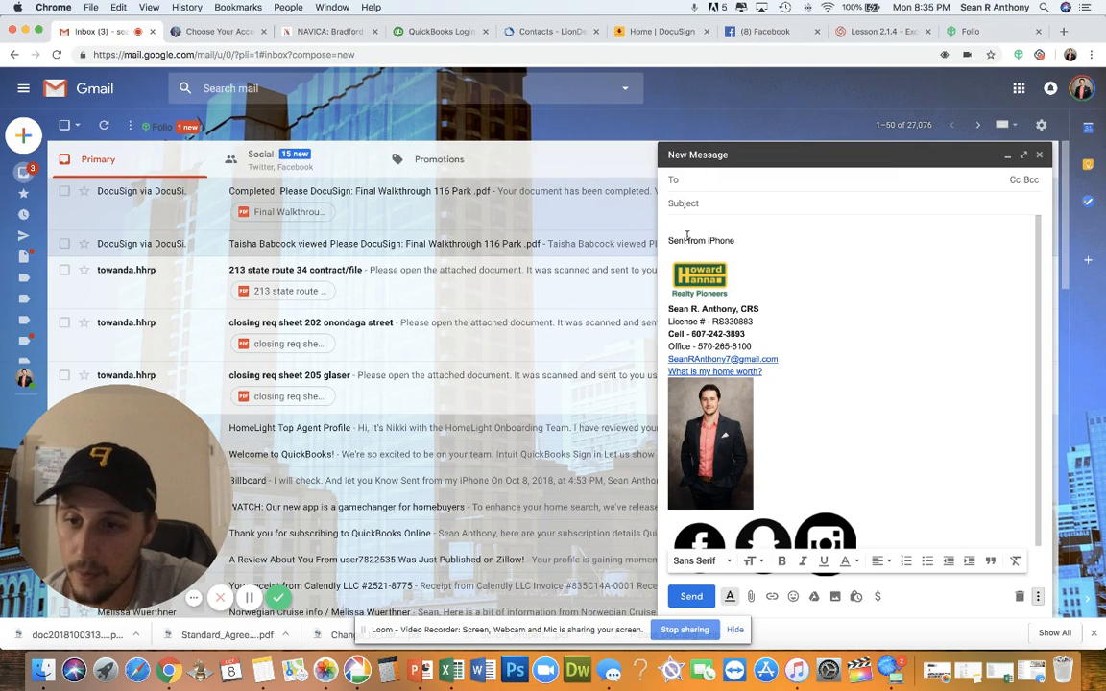
Enter subject 'Going on the Market!' and a body line thanking them for trusting us to market their home
click(687, 224)
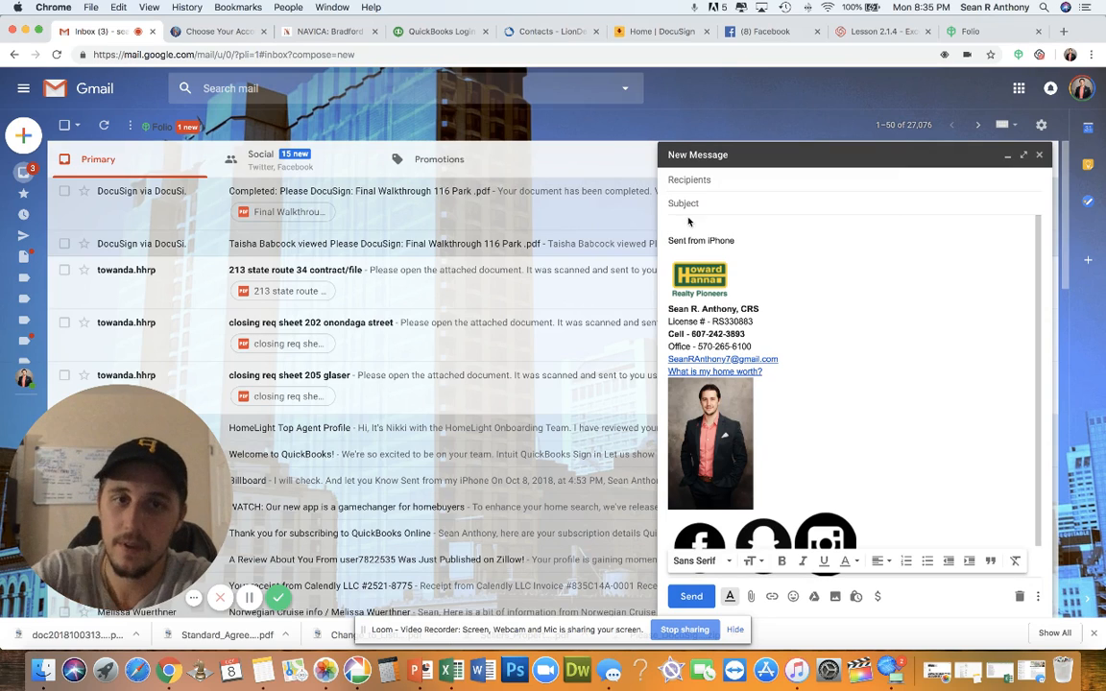
click(686, 203)
text(Going on the Market!)
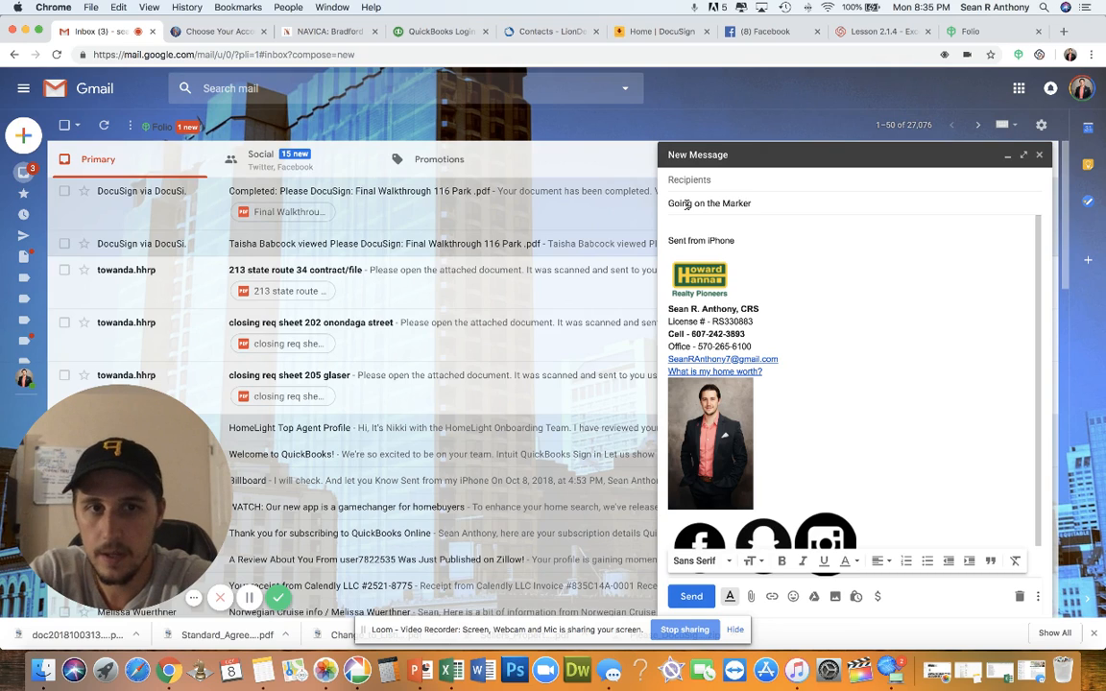
key(Tab)
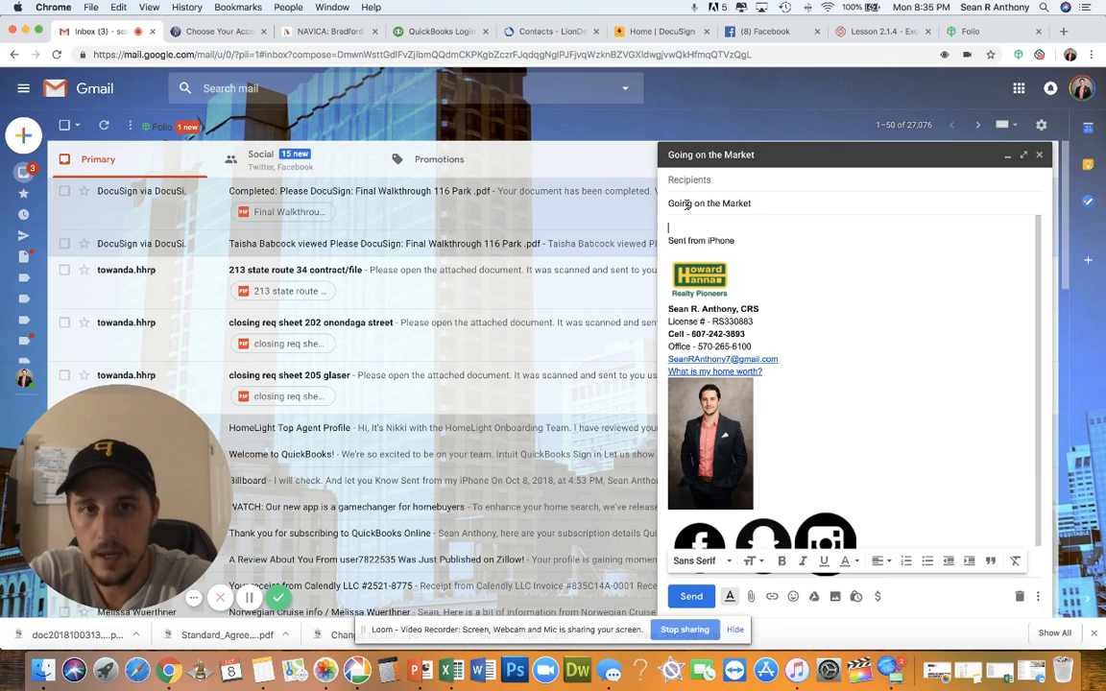
text(hey thank you )
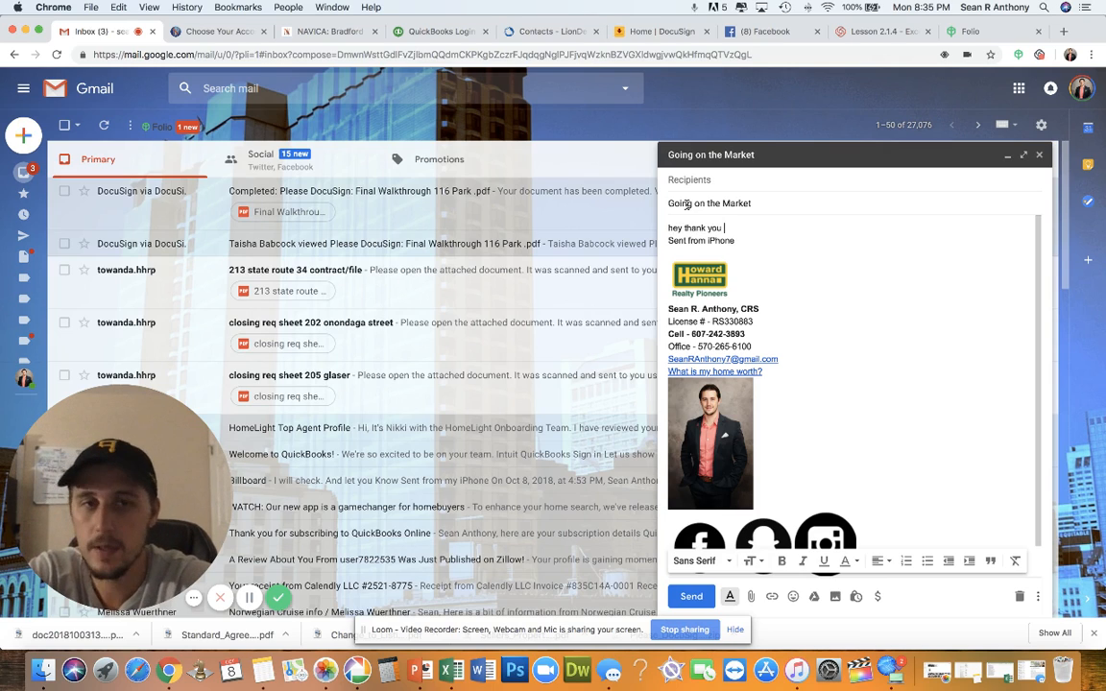
text(for trusting myse)
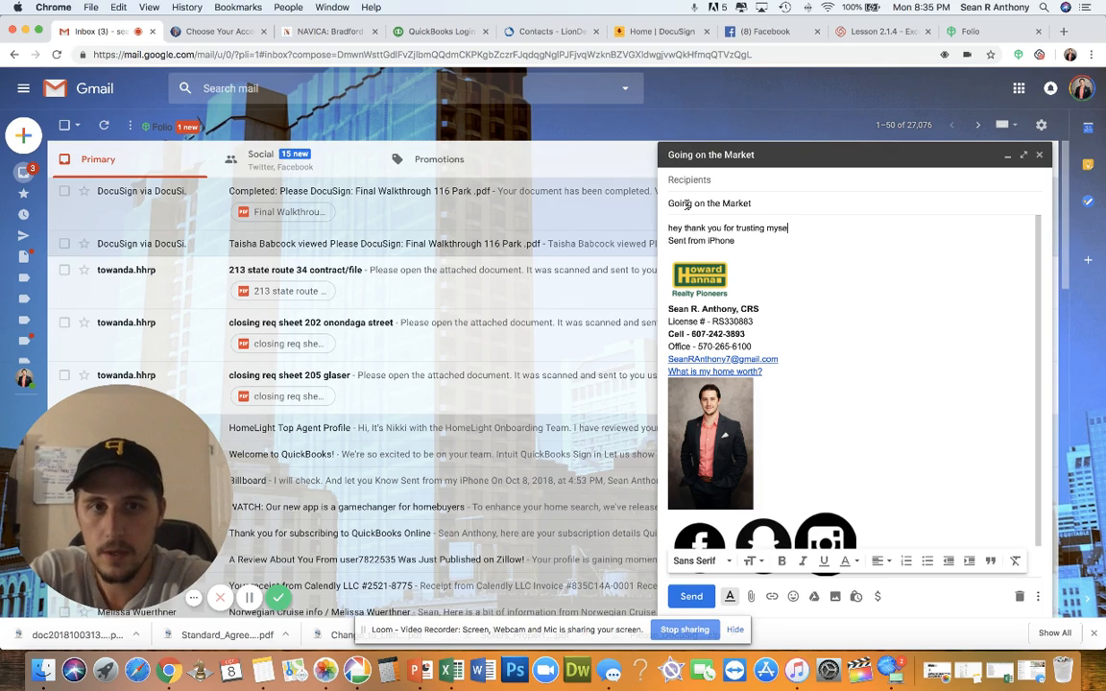
text(lf and my team to market your po)
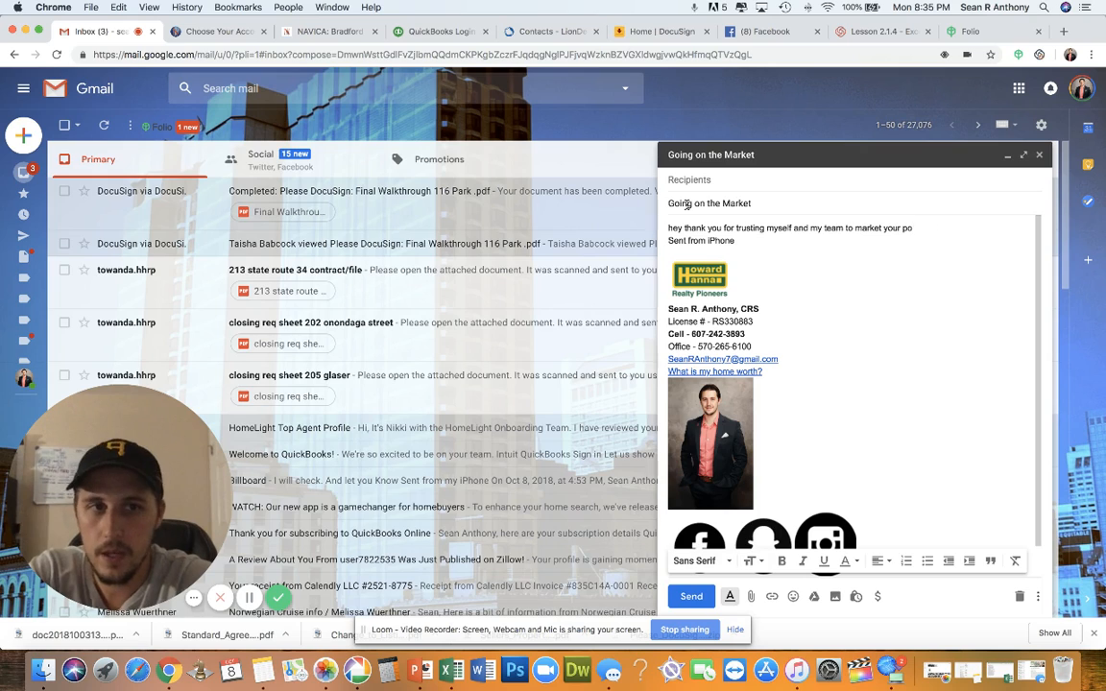
key(BackSpace)
text(rerk fdsingg)
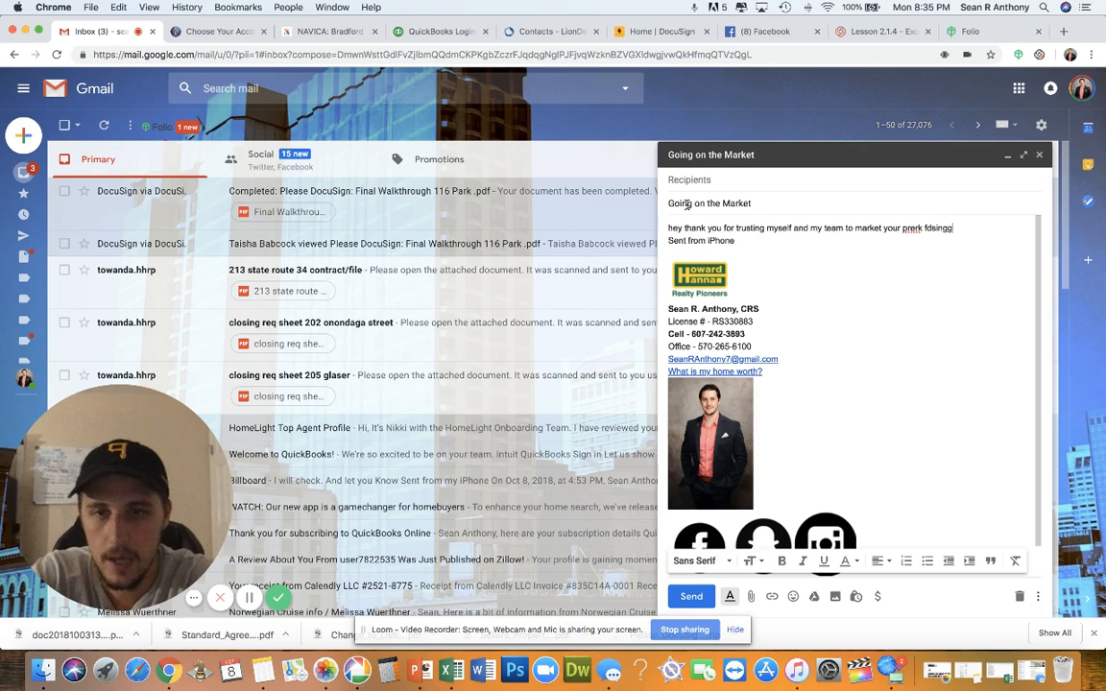
text(ffdans)
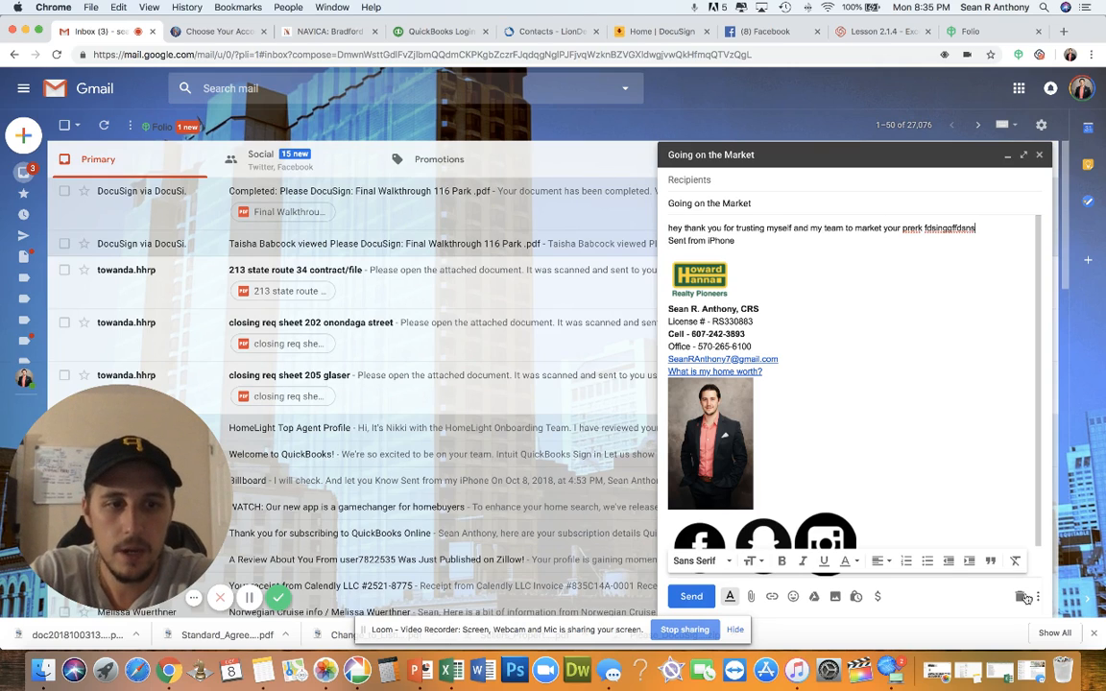
Select the draft's first body line and save it as a canned response named 'nbnb'
click(1037, 597)
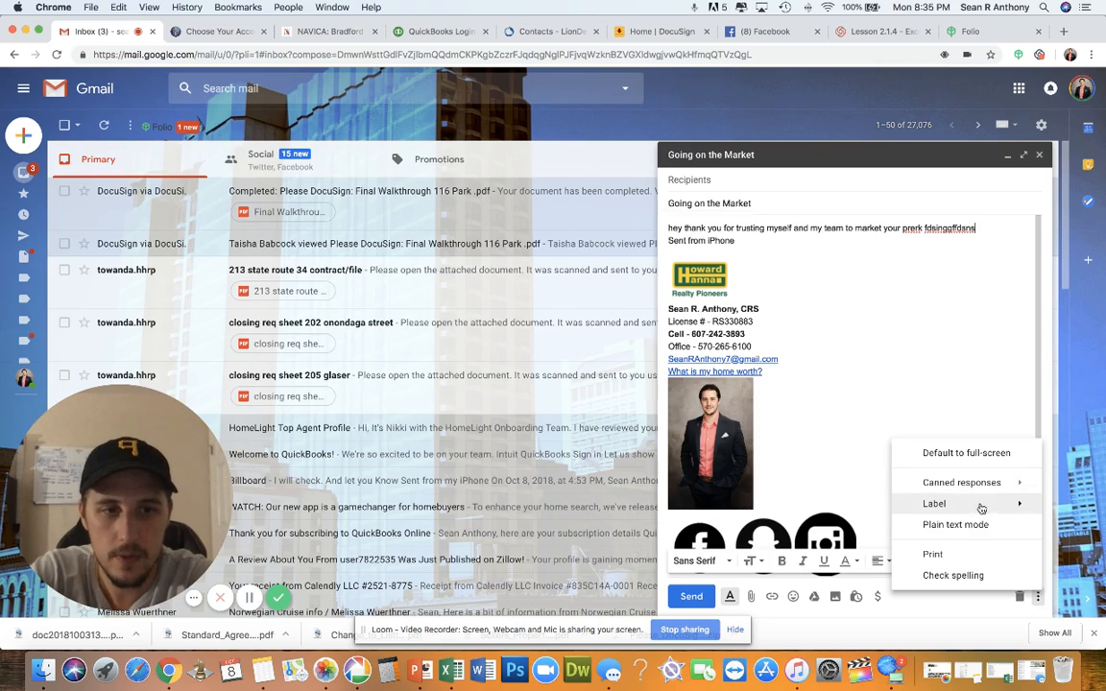
mouse_move(981, 489)
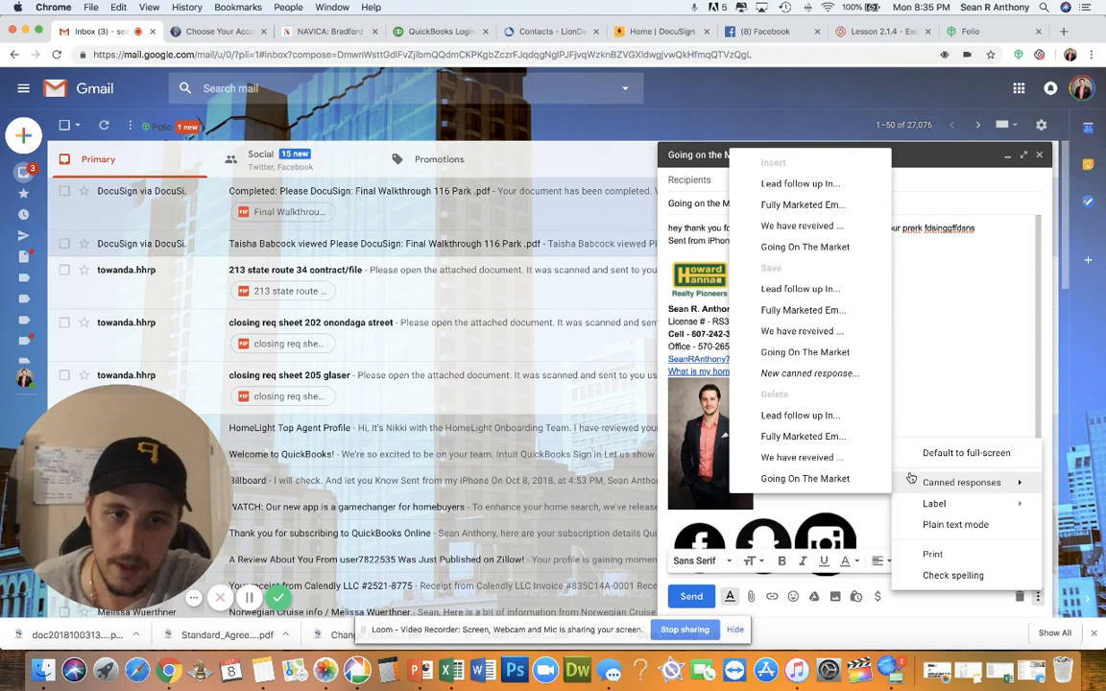
click(925, 325)
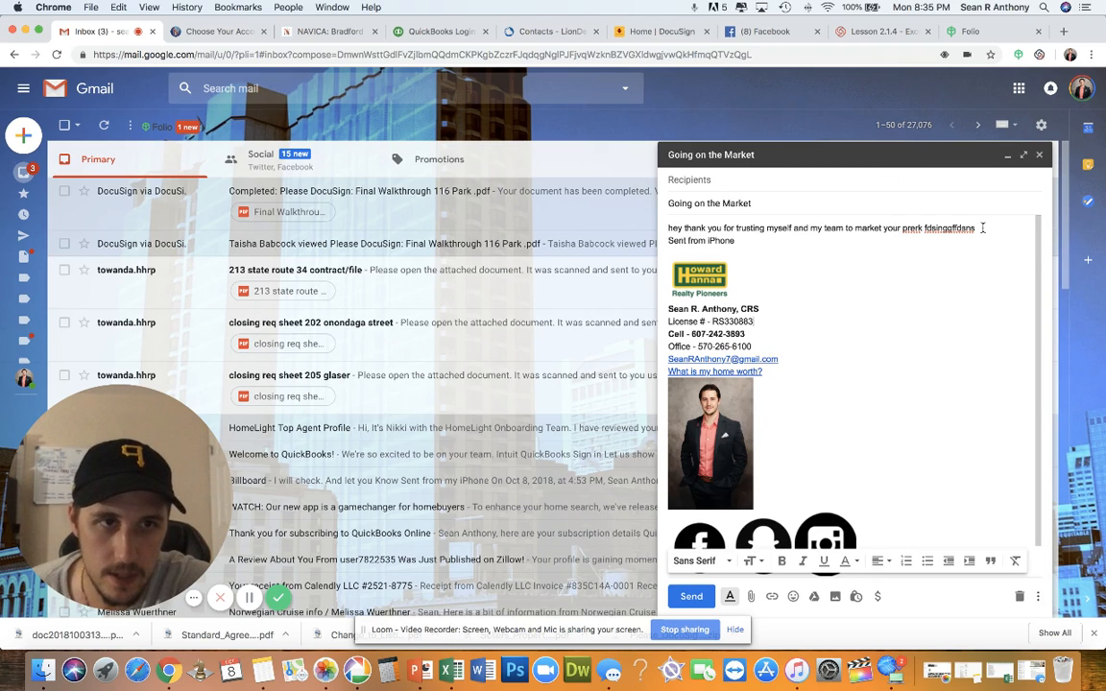
drag(981, 228, 664, 228)
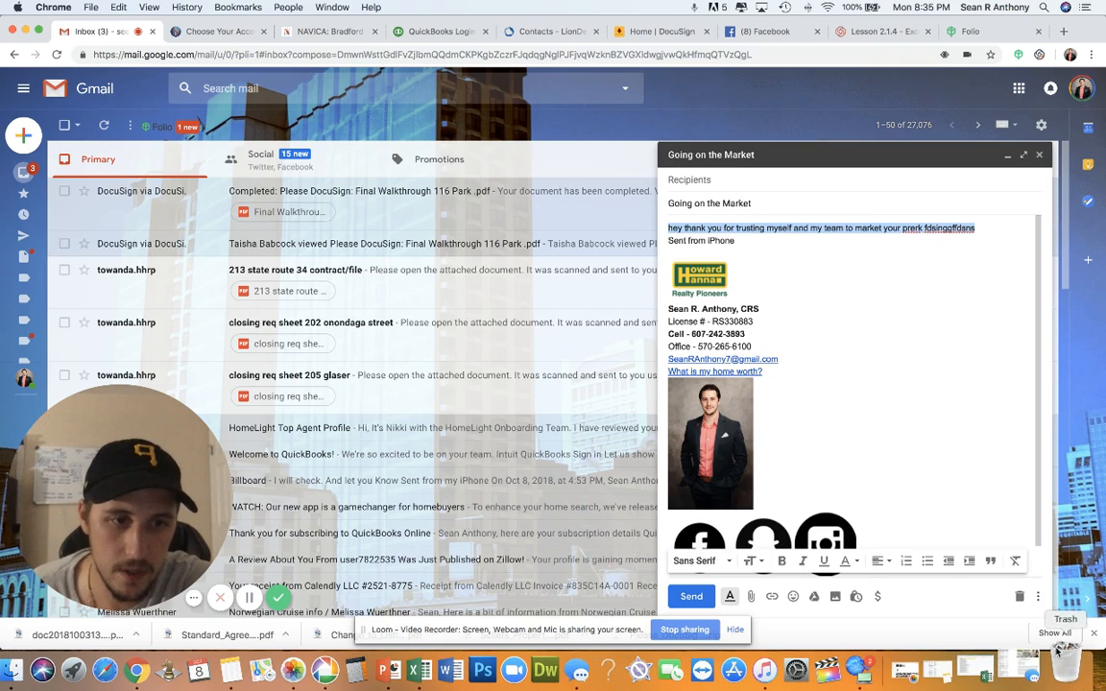
click(1037, 596)
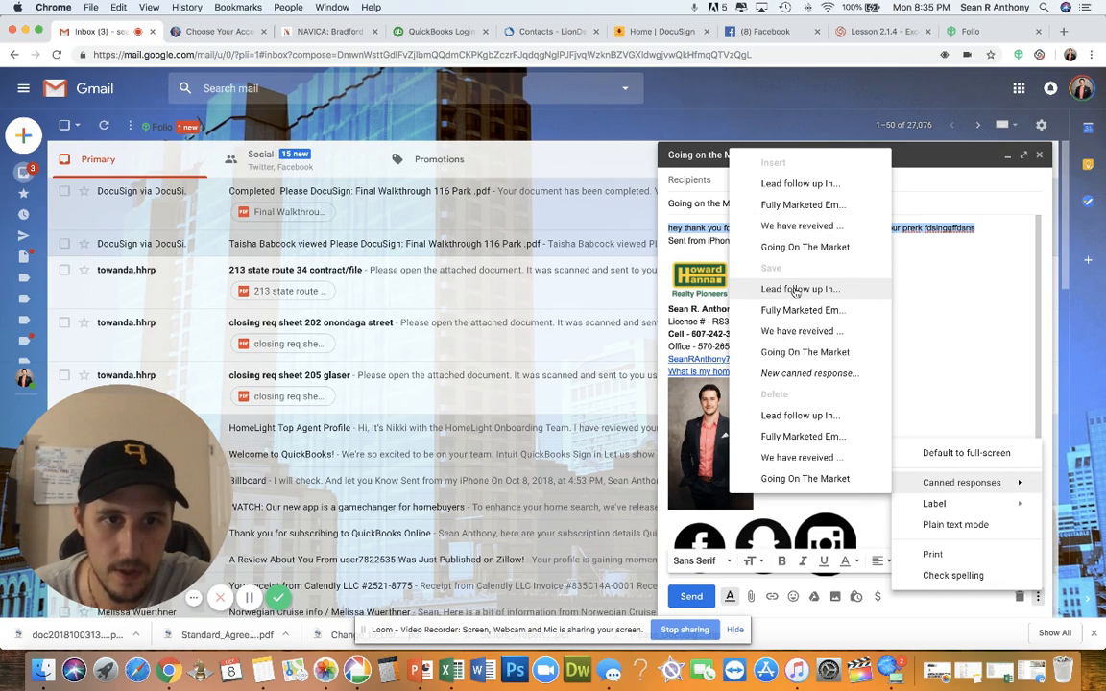
click(799, 374)
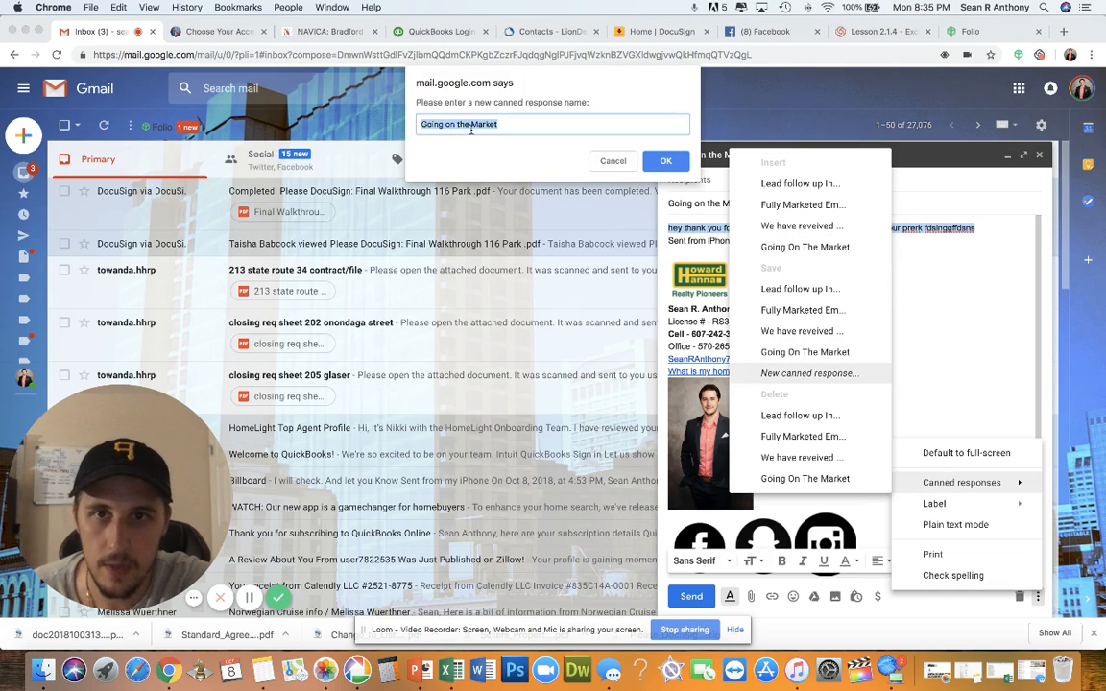
text(nbnb)
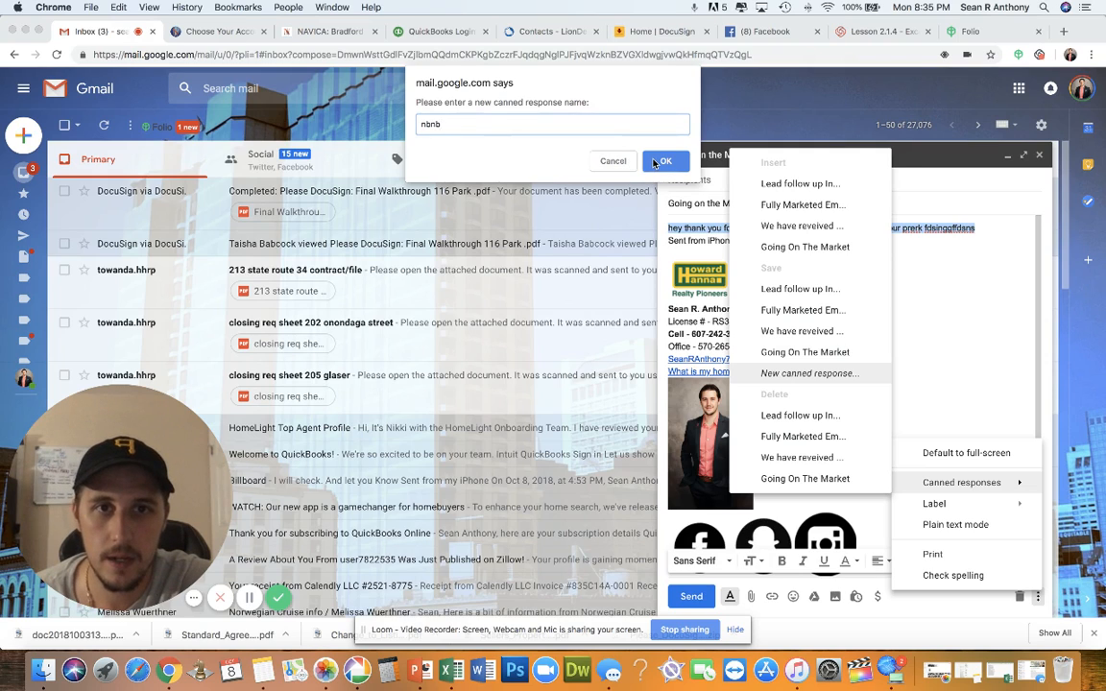
click(662, 161)
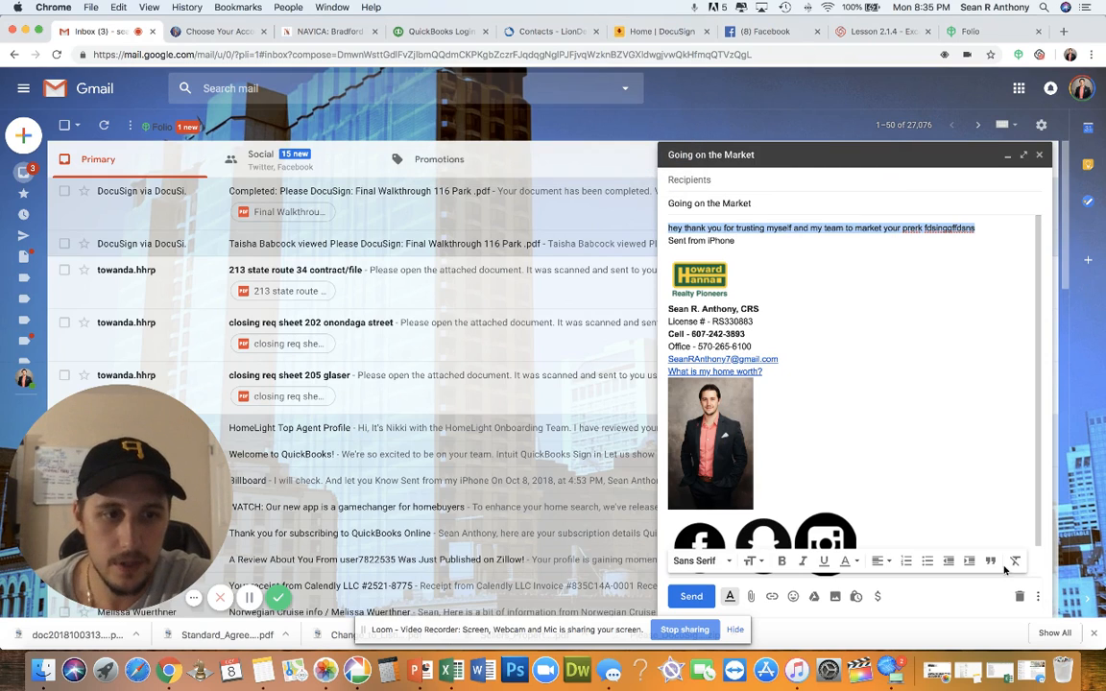
Close the current draft and insert the 'nbnb' canned response into a new message
click(1037, 596)
mouse_move(977, 485)
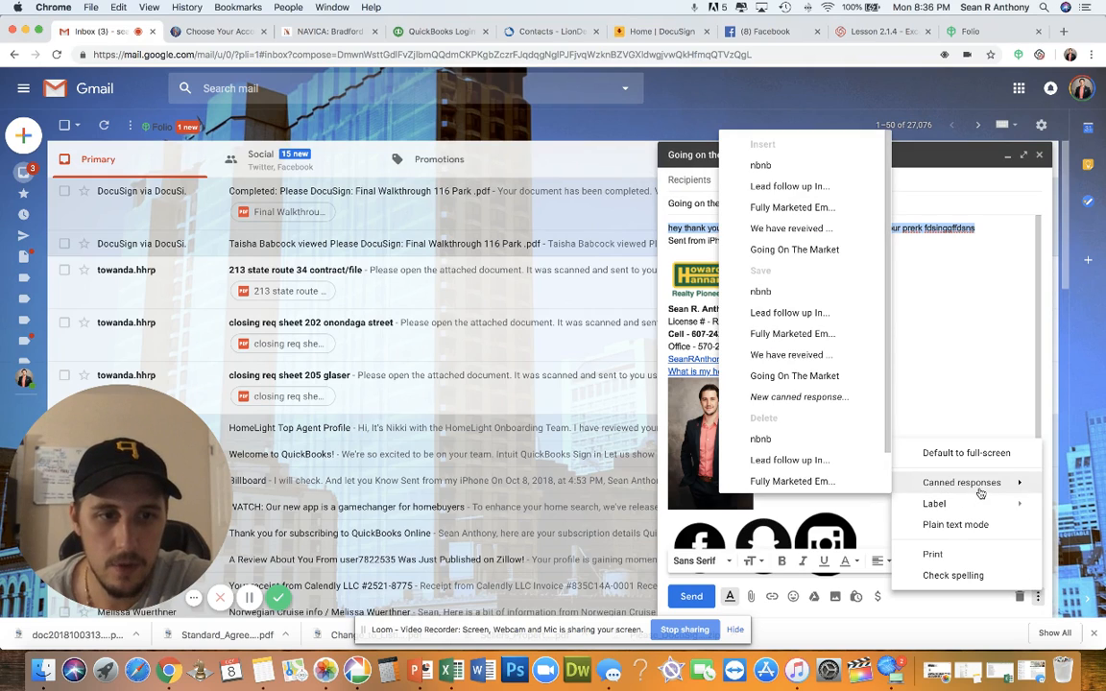
click(1039, 154)
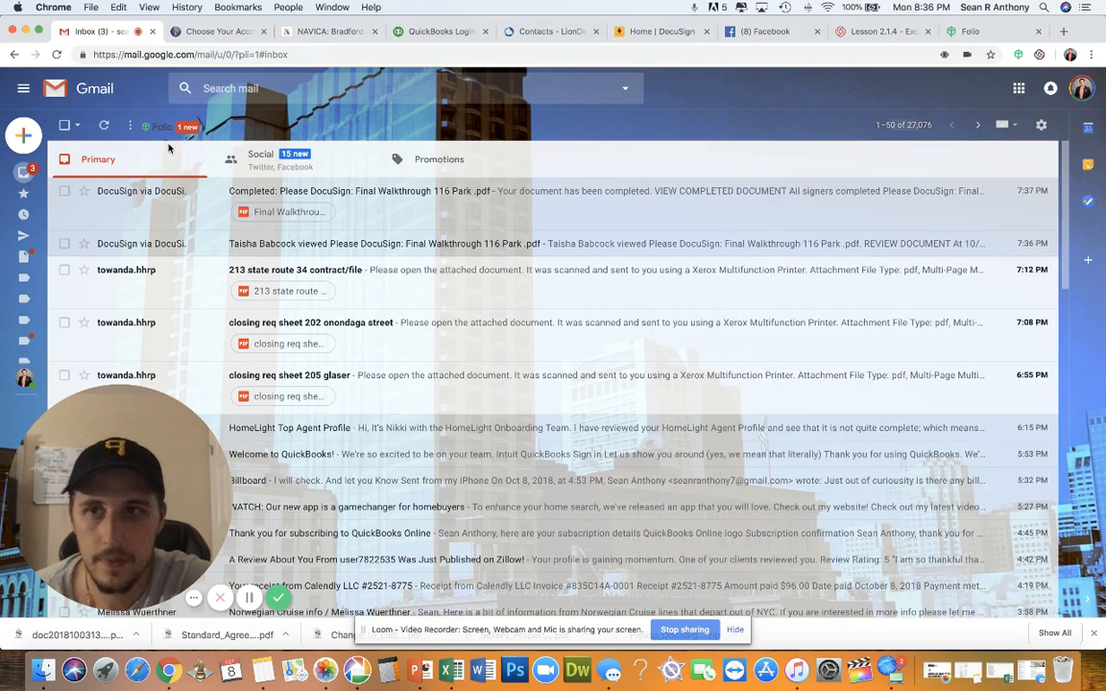
click(24, 138)
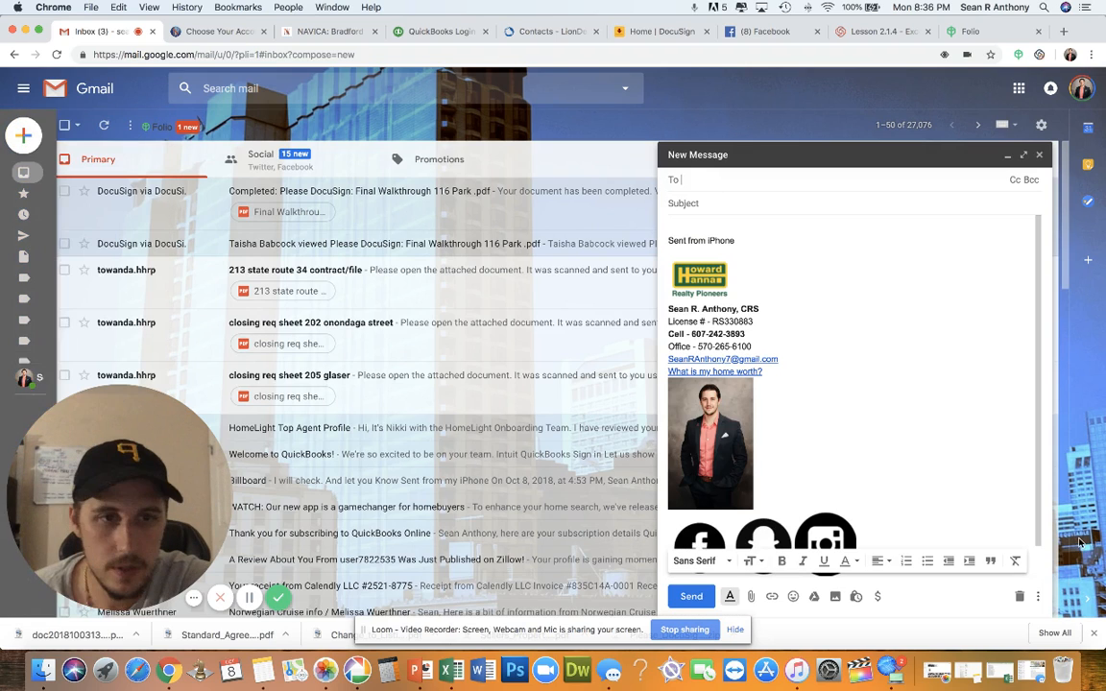
click(1036, 595)
mouse_move(960, 483)
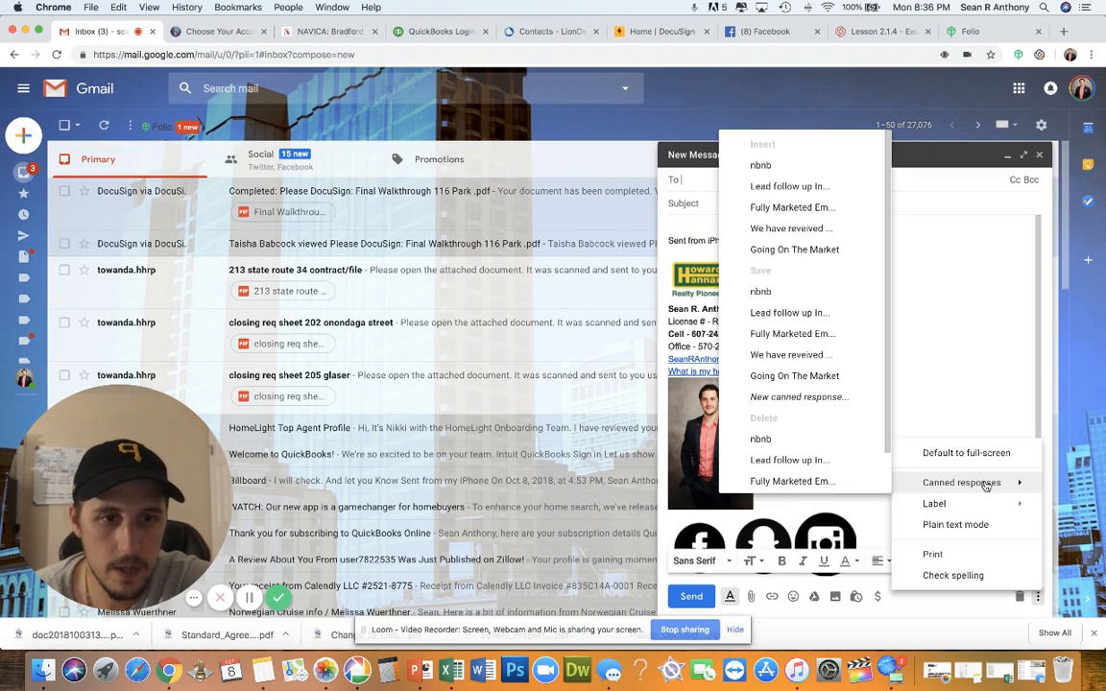
click(782, 171)
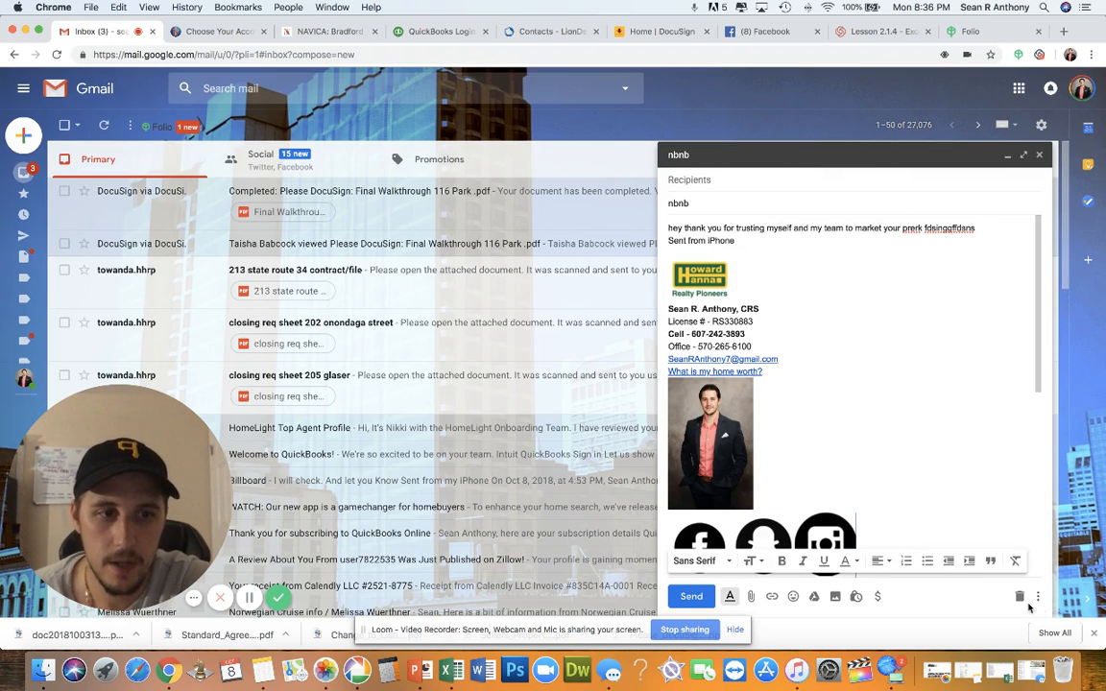
Delete the 'nbnb' canned response and discard the test draft
click(1037, 596)
mouse_move(922, 482)
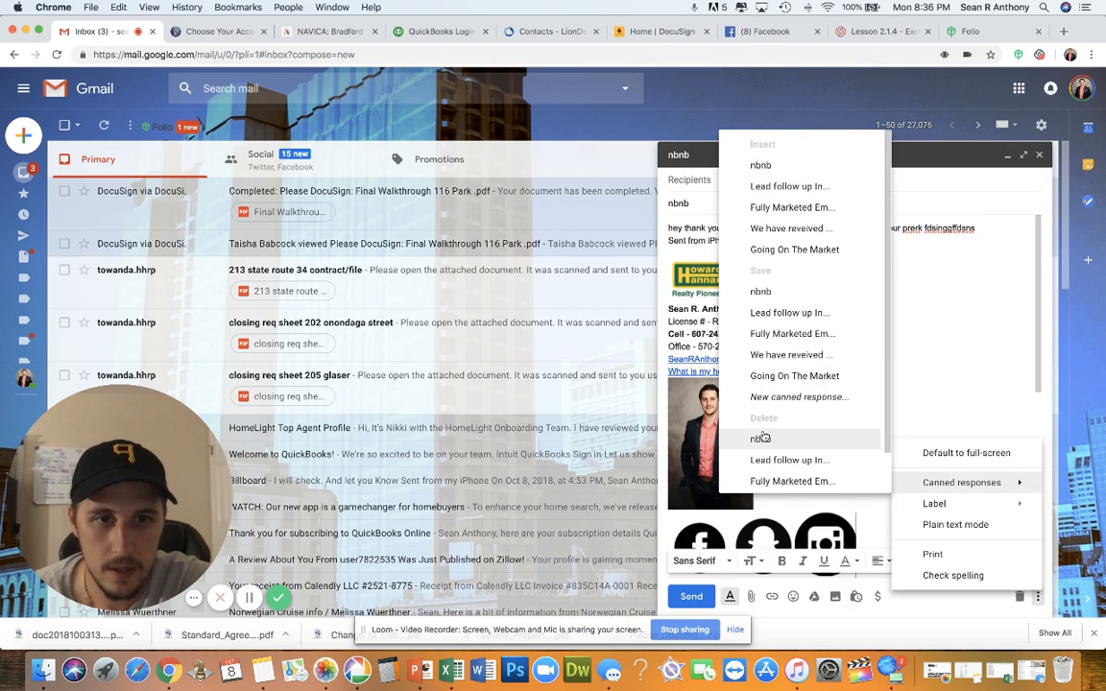
click(763, 439)
click(673, 371)
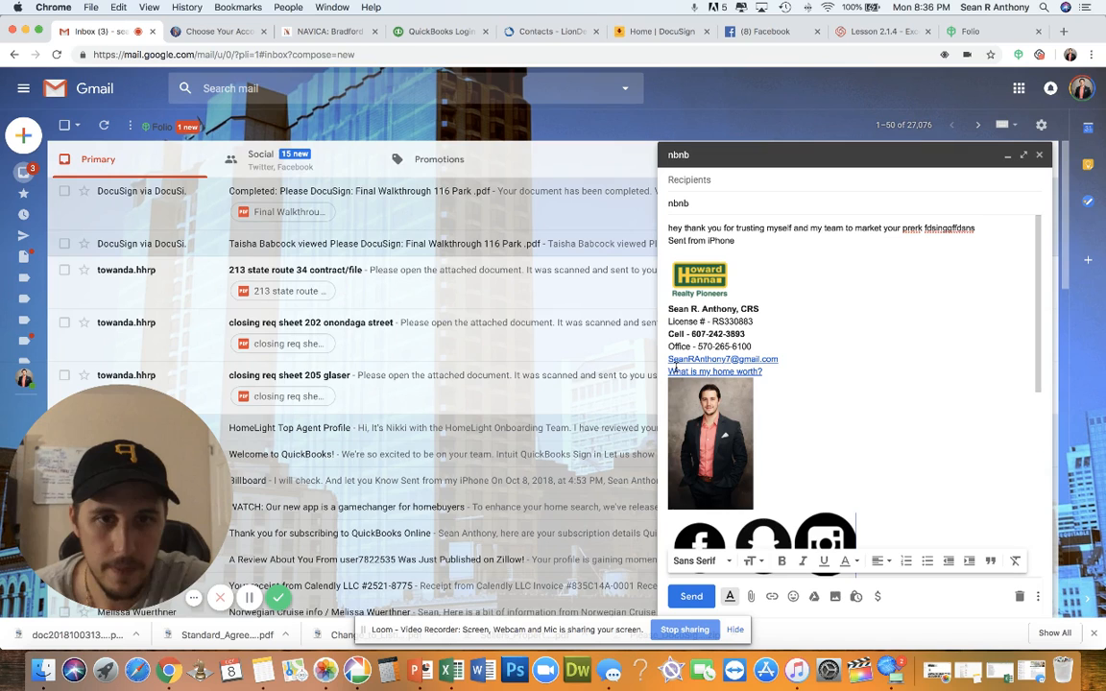
click(1039, 155)
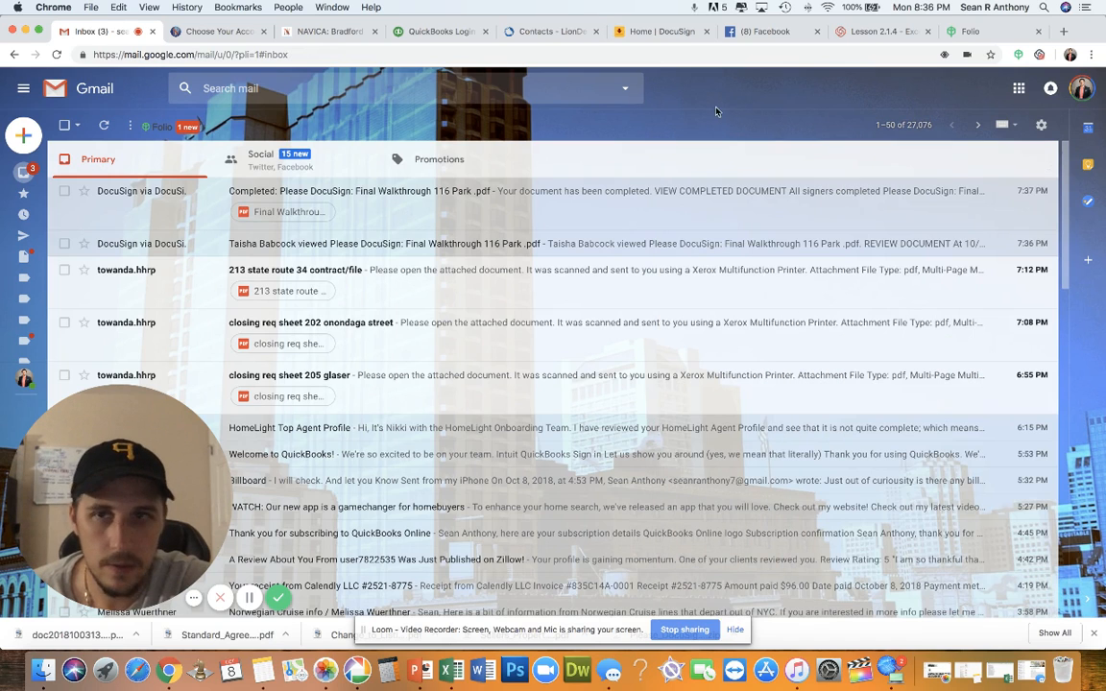
Start a new message and clear its signature and leftover social icons from the body
click(24, 137)
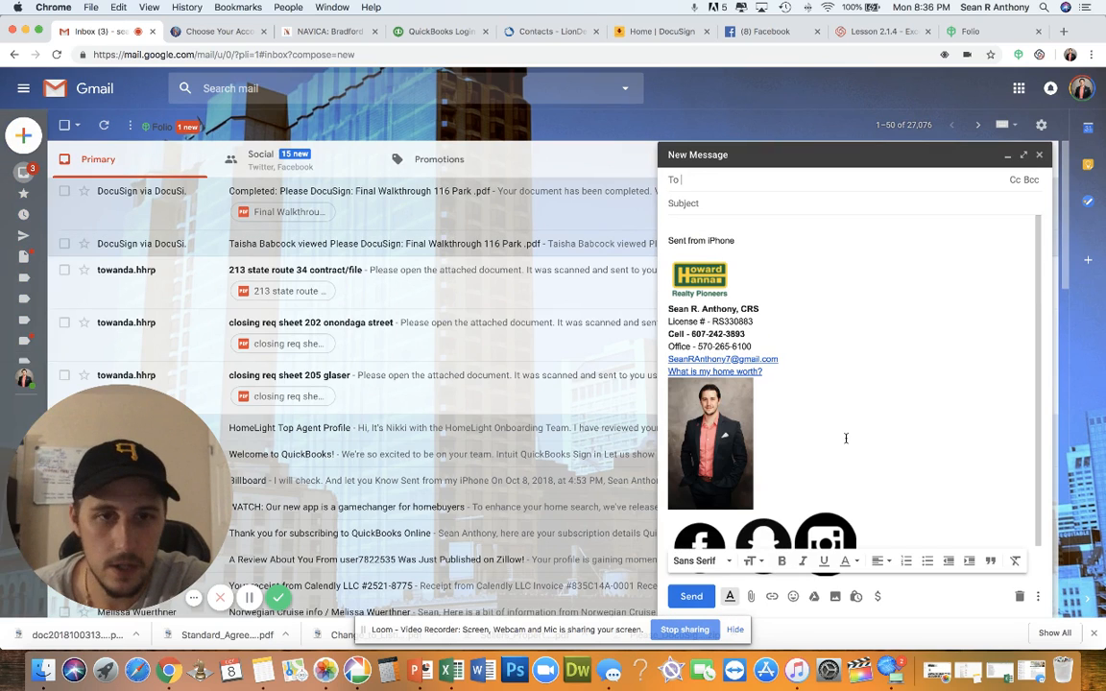
key(super+a)
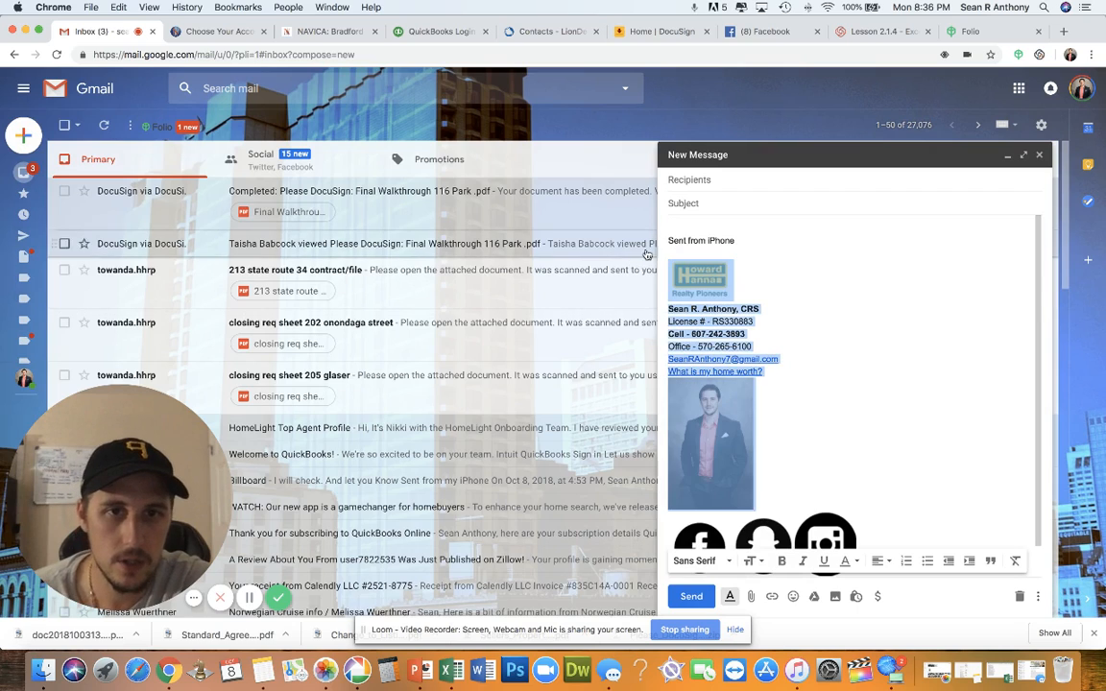
key(BackSpace)
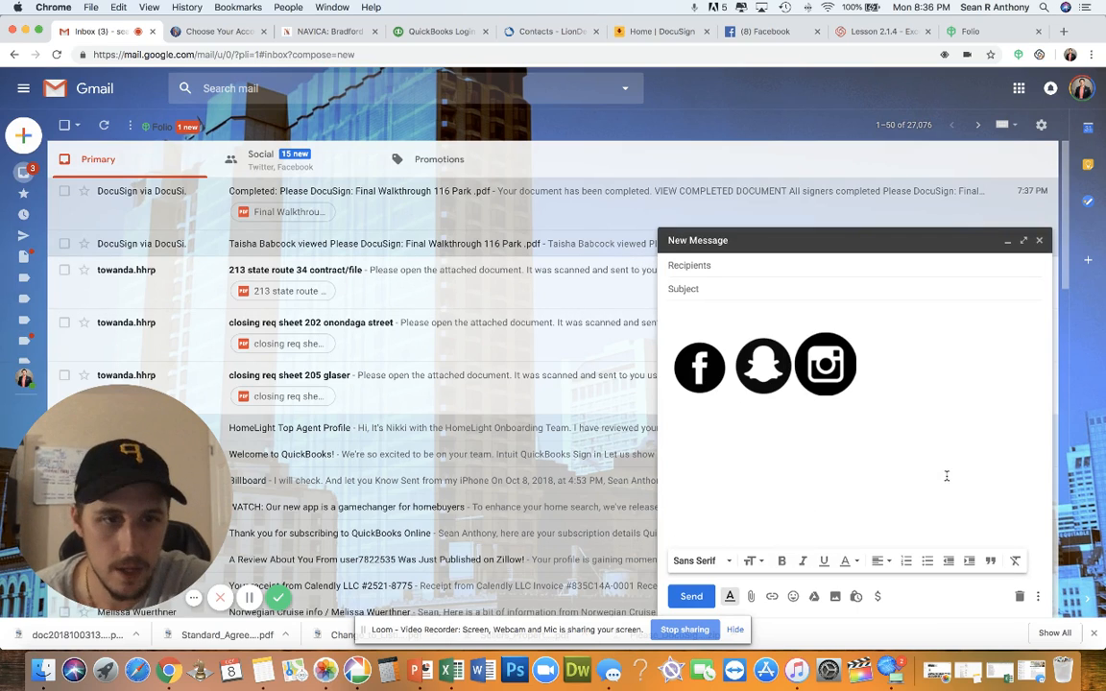
key(super+a)
key(BackSpace)
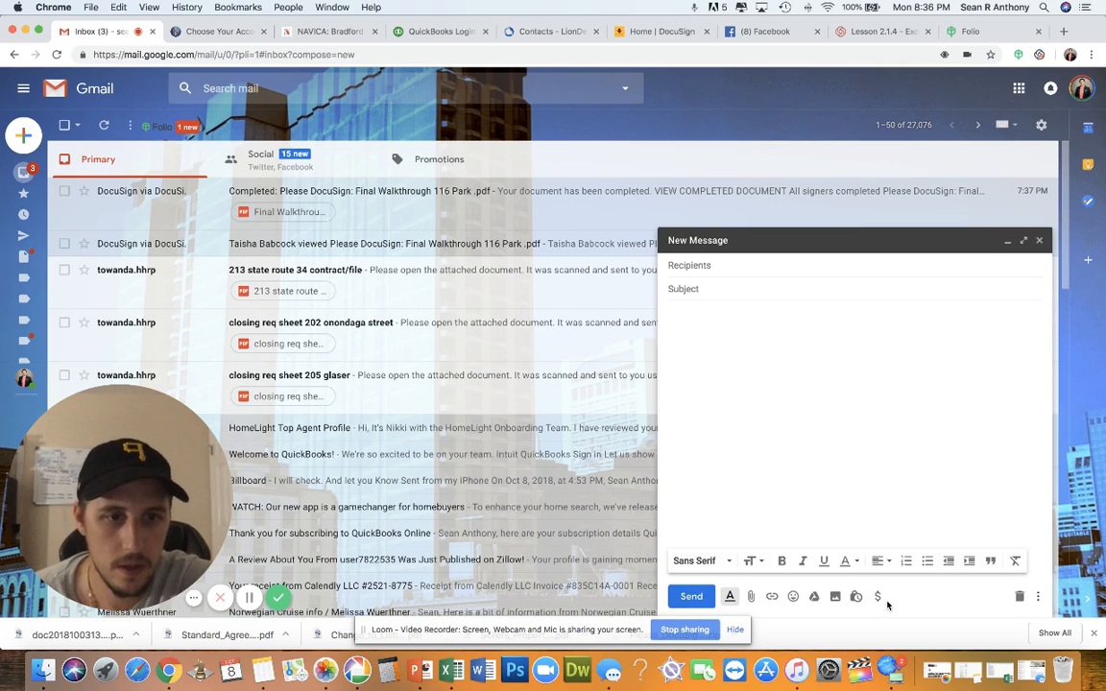
Insert the 'Fully Marketed Email to the Seller with all Links' canned response
click(1039, 598)
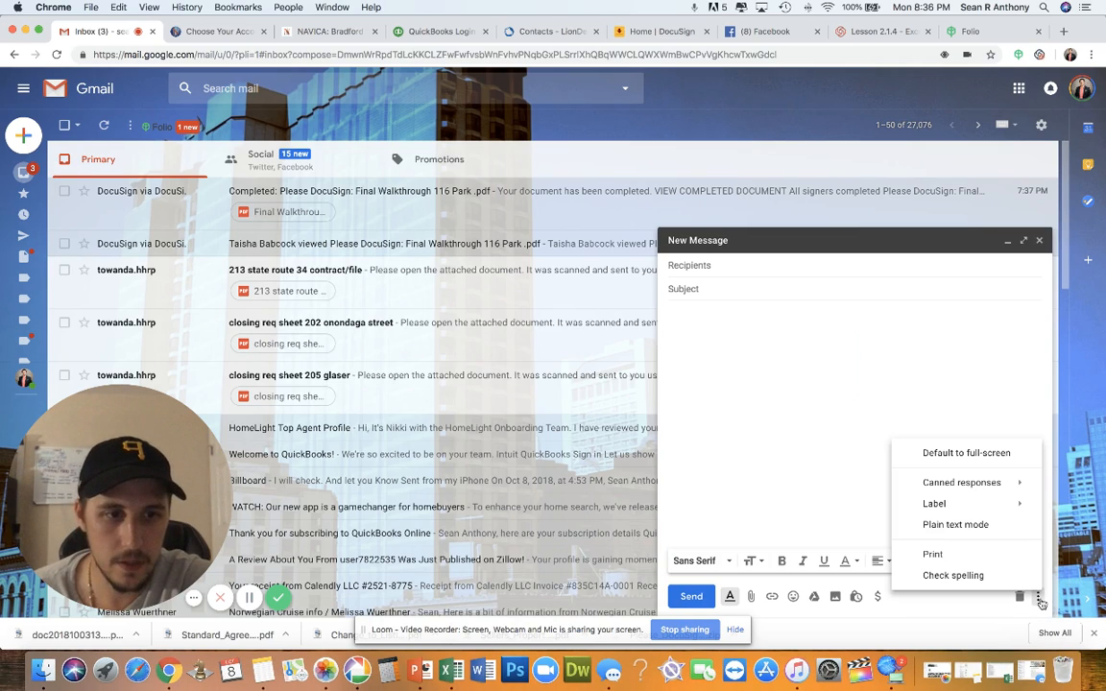
mouse_move(970, 482)
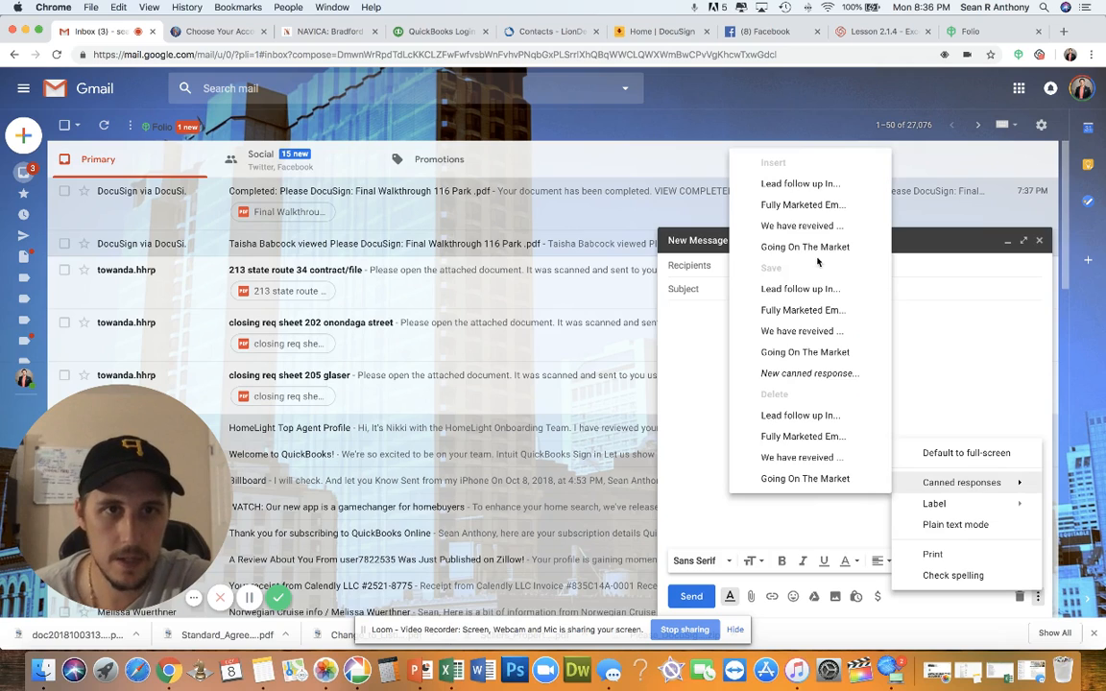
click(791, 207)
scroll(767, 432, down, 3)
scroll(767, 432, up, 3)
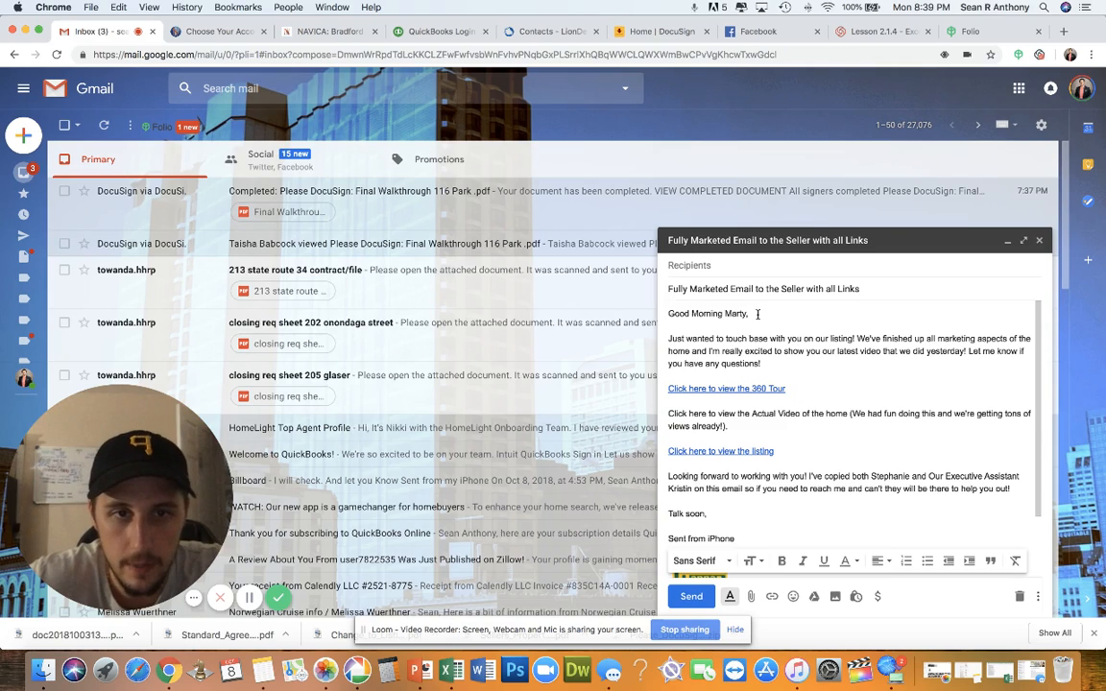
Replace the name in the draft's greeting with the client's first name
drag(756, 314, 726, 316)
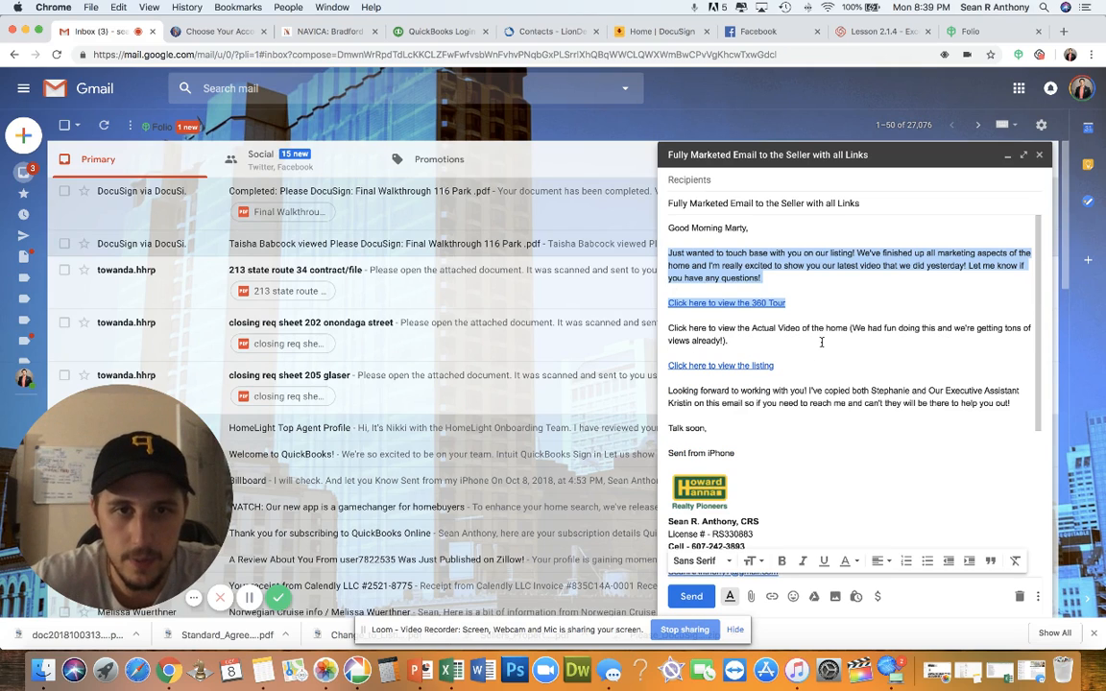
click(838, 294)
scroll(825, 419, down, 5)
scroll(824, 420, up, 5)
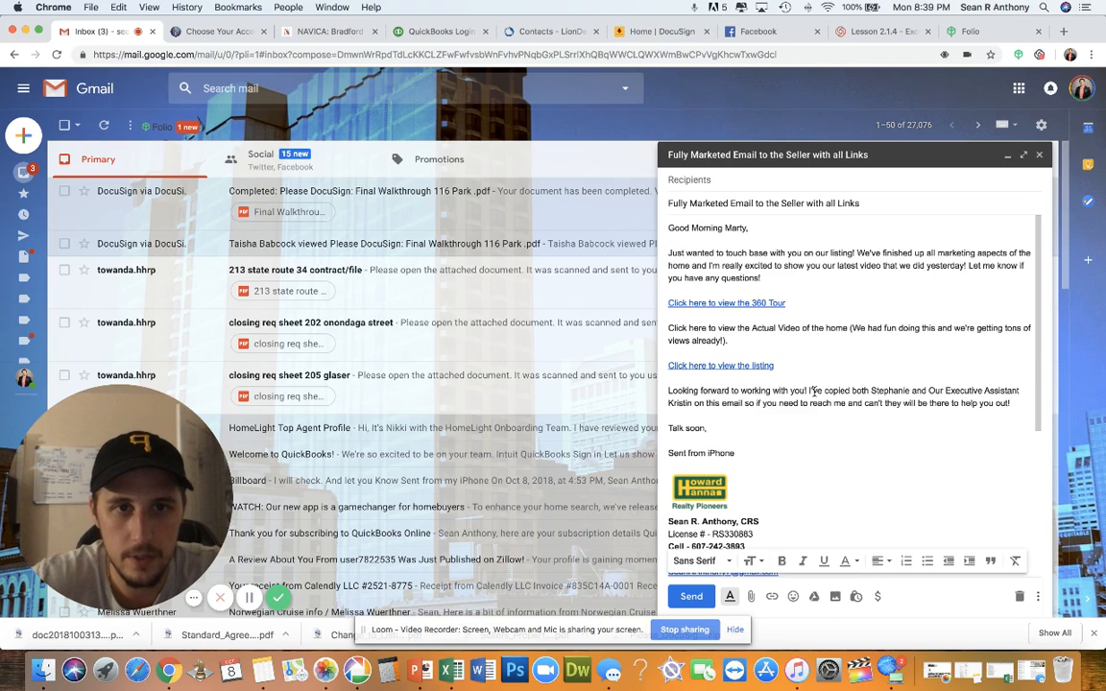
double_click(734, 229)
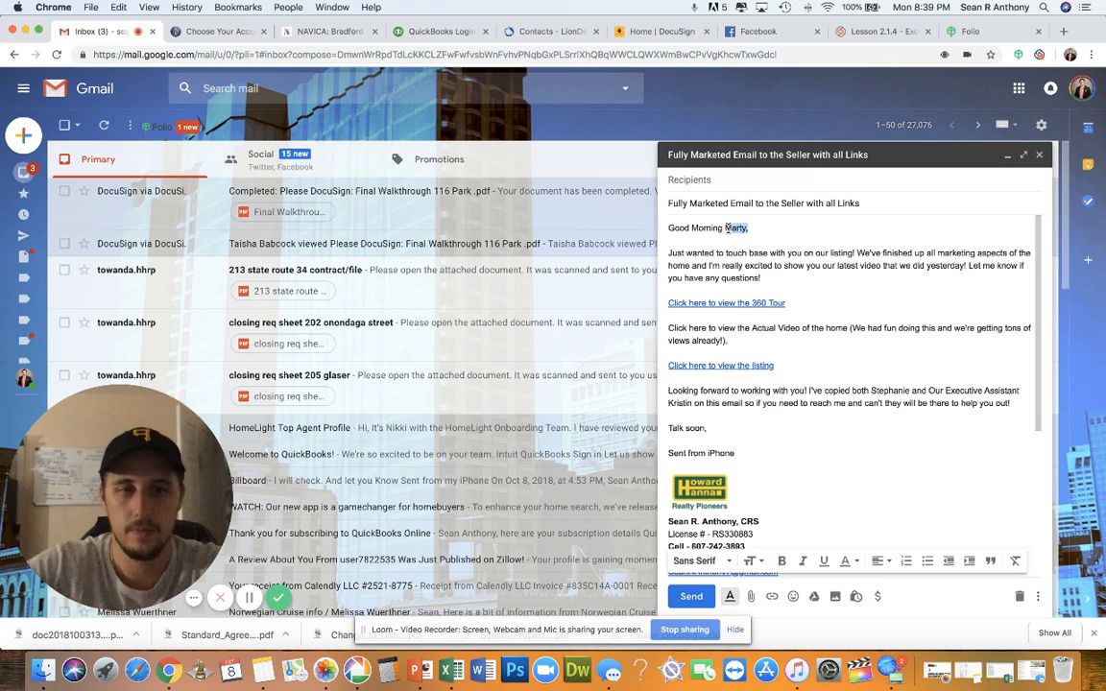
key(BackSpace)
text(Sean,)
key(Return)
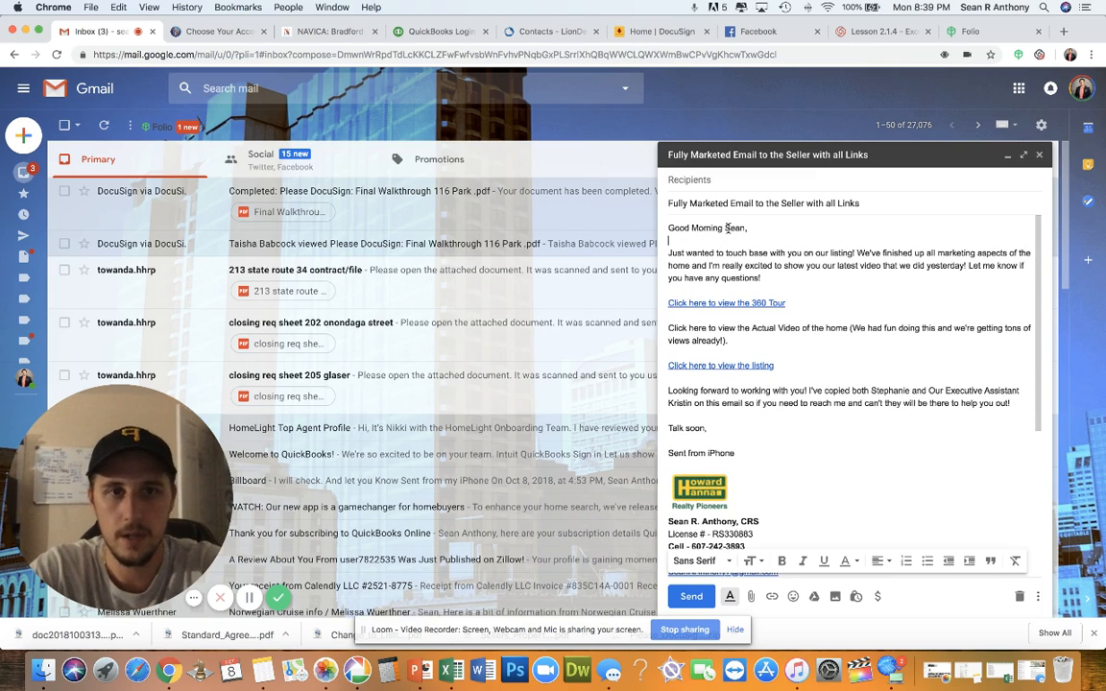
Inspect the 360 Tour and listing link addresses, cancelling each edit to keep them unchanged
triple_click(756, 302)
click(757, 303)
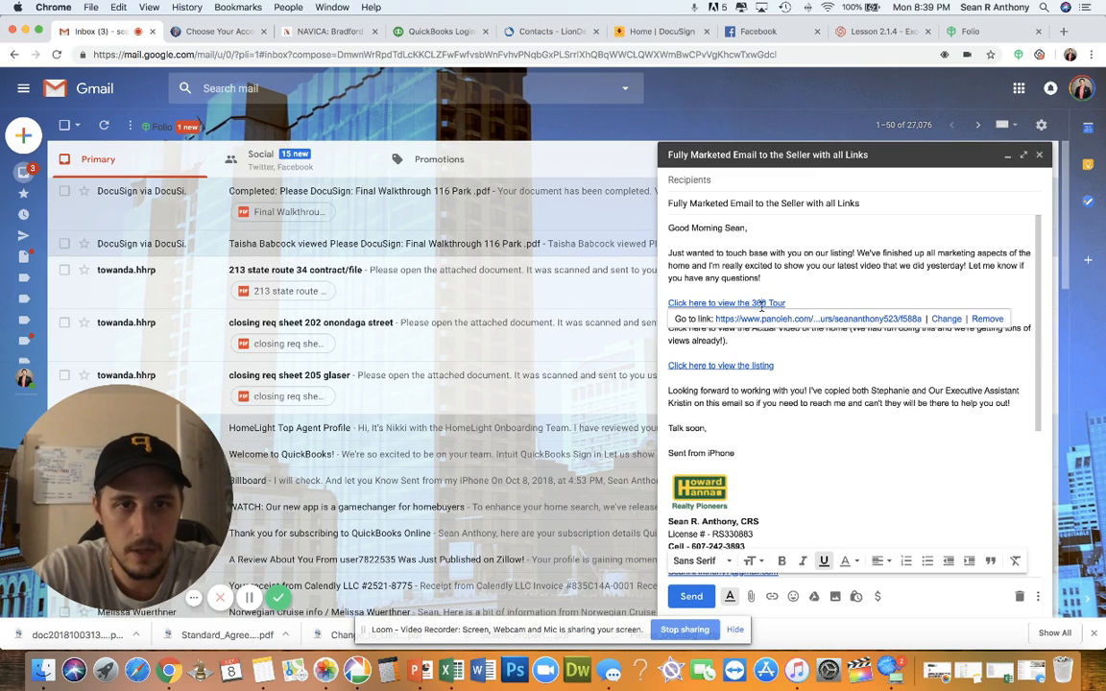
click(944, 319)
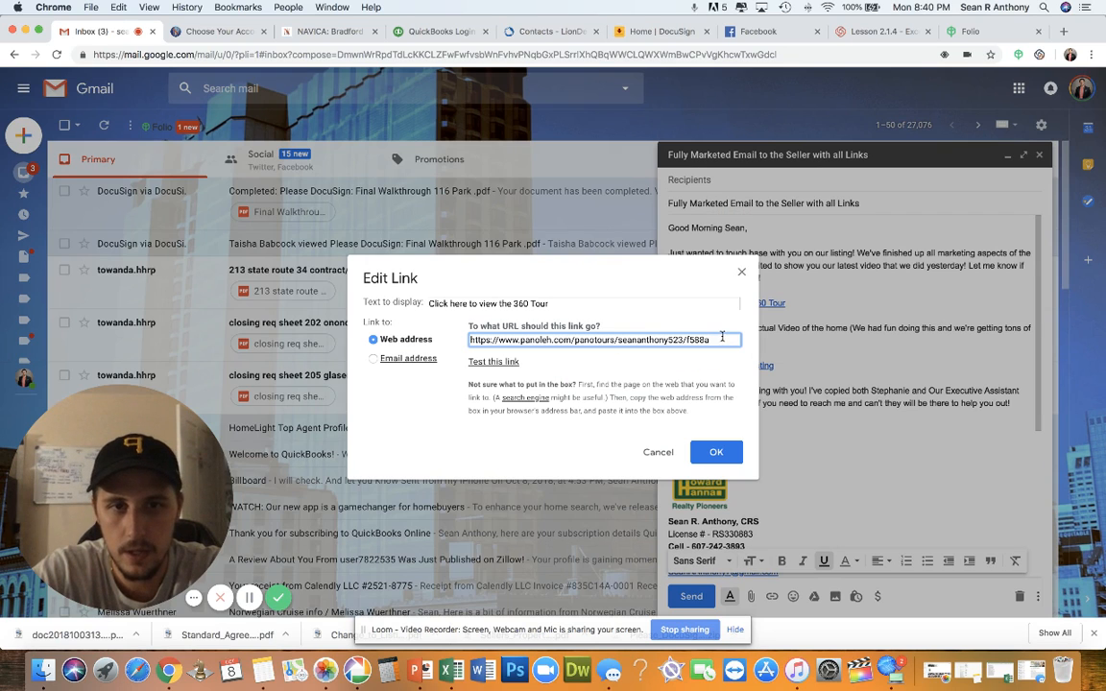
triple_click(542, 344)
key(BackSpace)
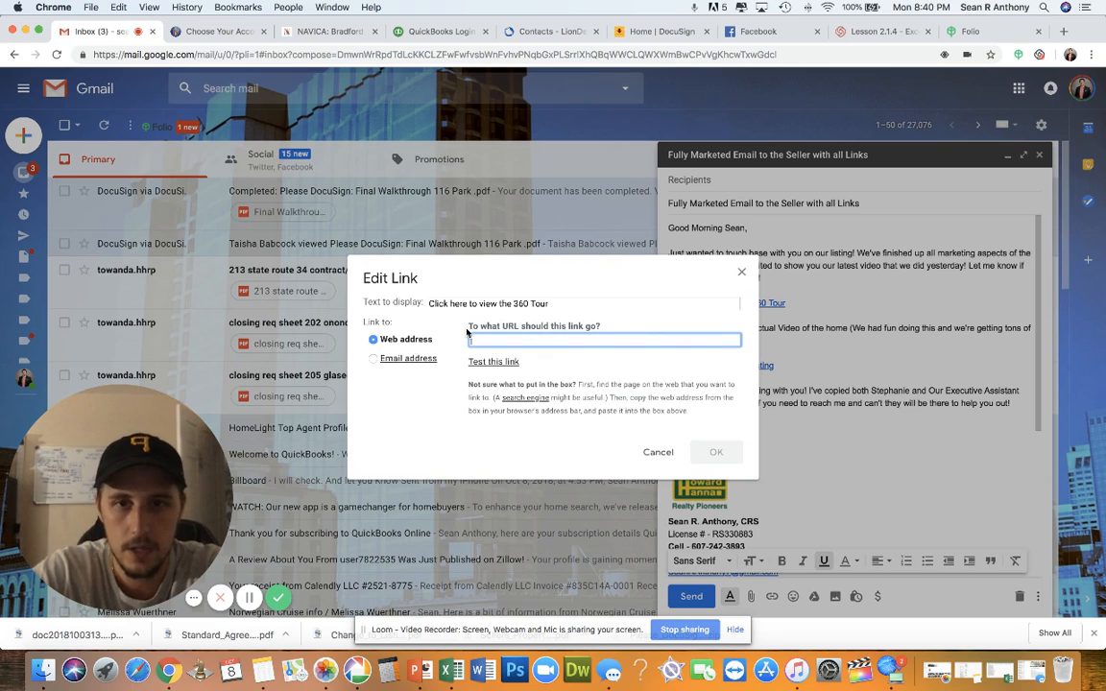
click(658, 451)
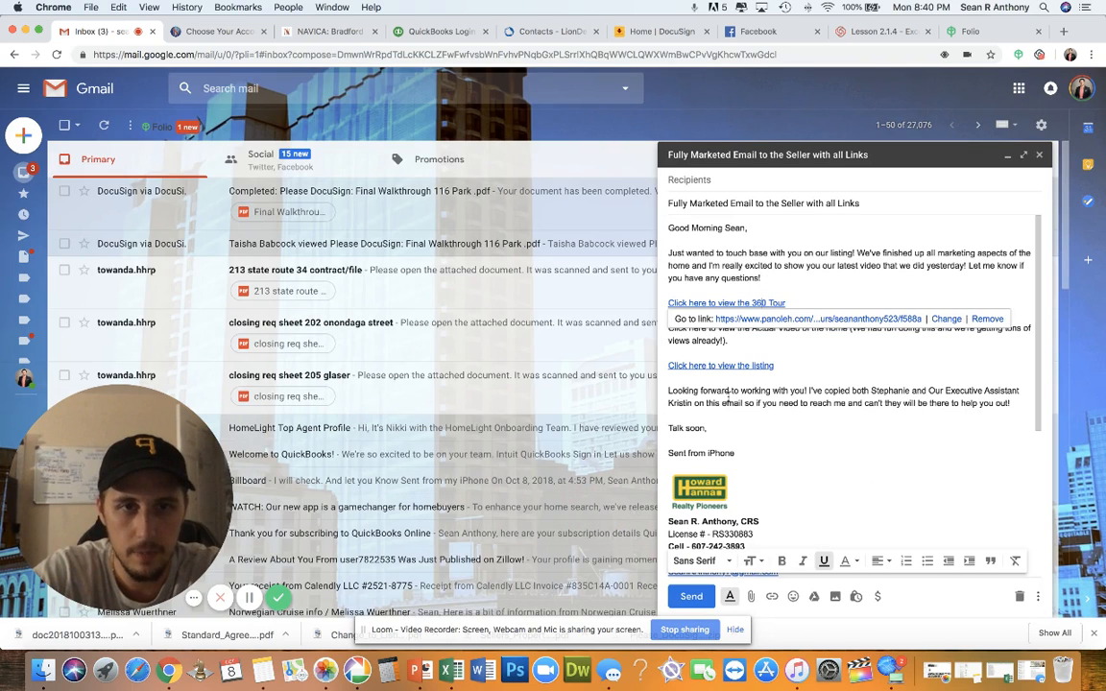
click(761, 366)
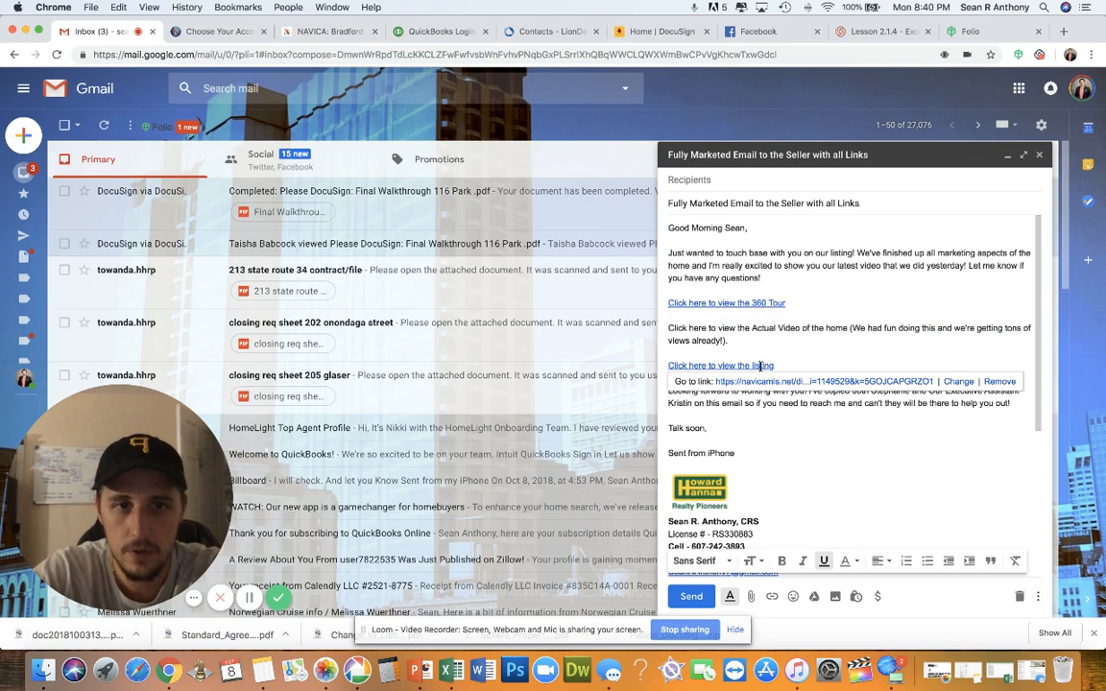
click(869, 383)
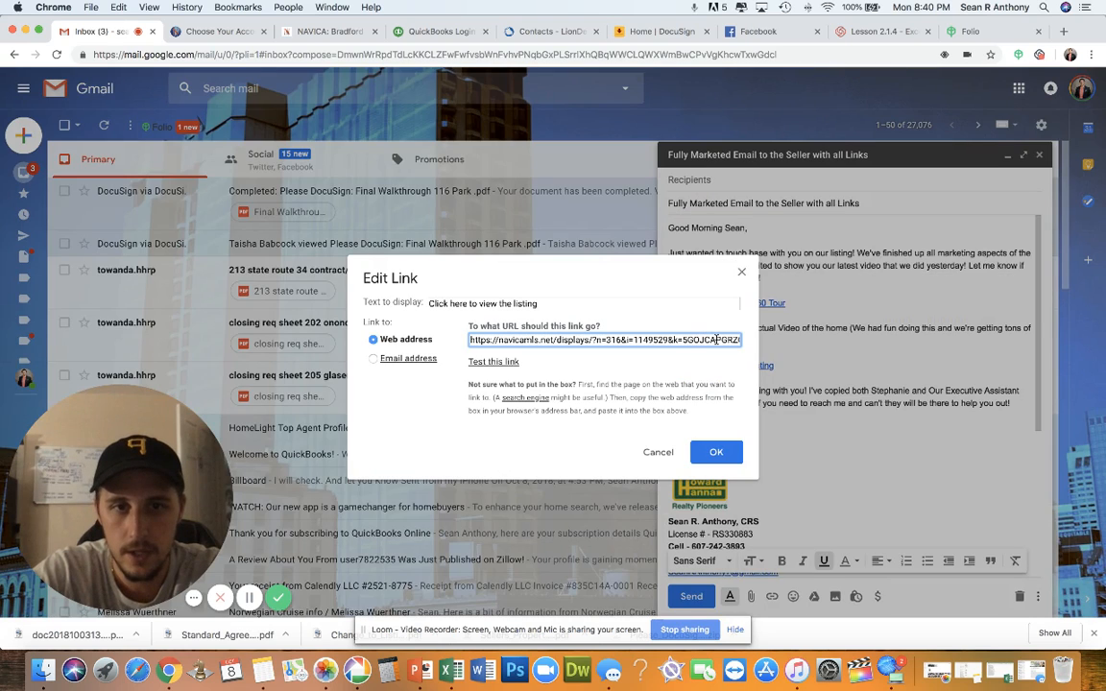
click(657, 452)
click(850, 403)
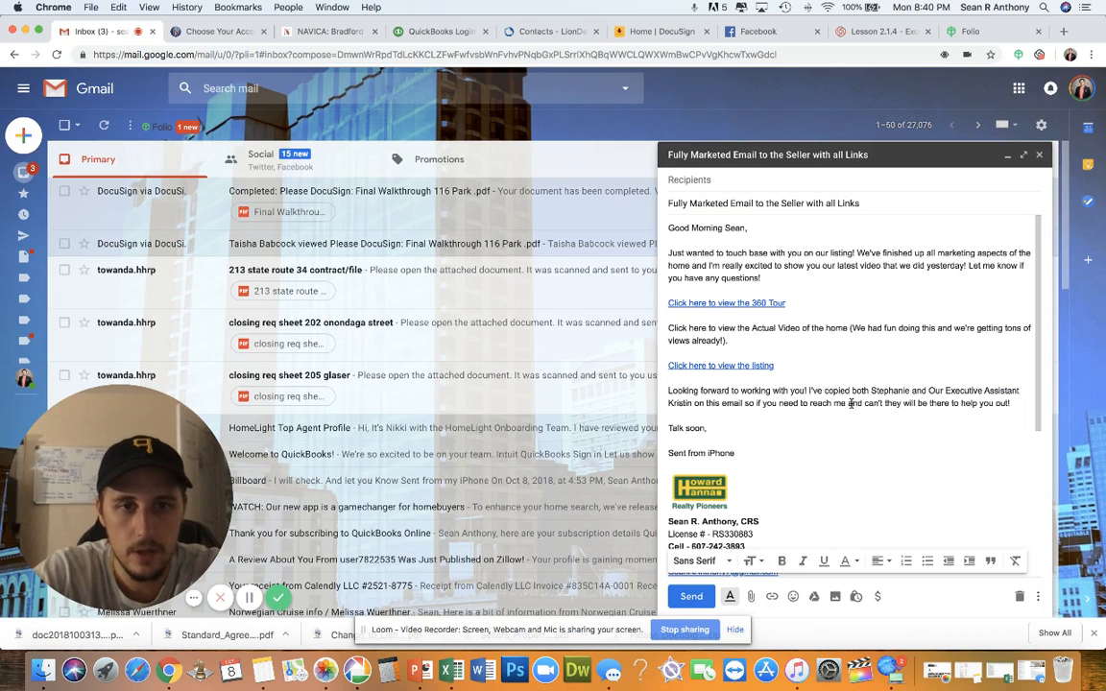
scroll(827, 424, down, 2)
scroll(830, 425, up, 2)
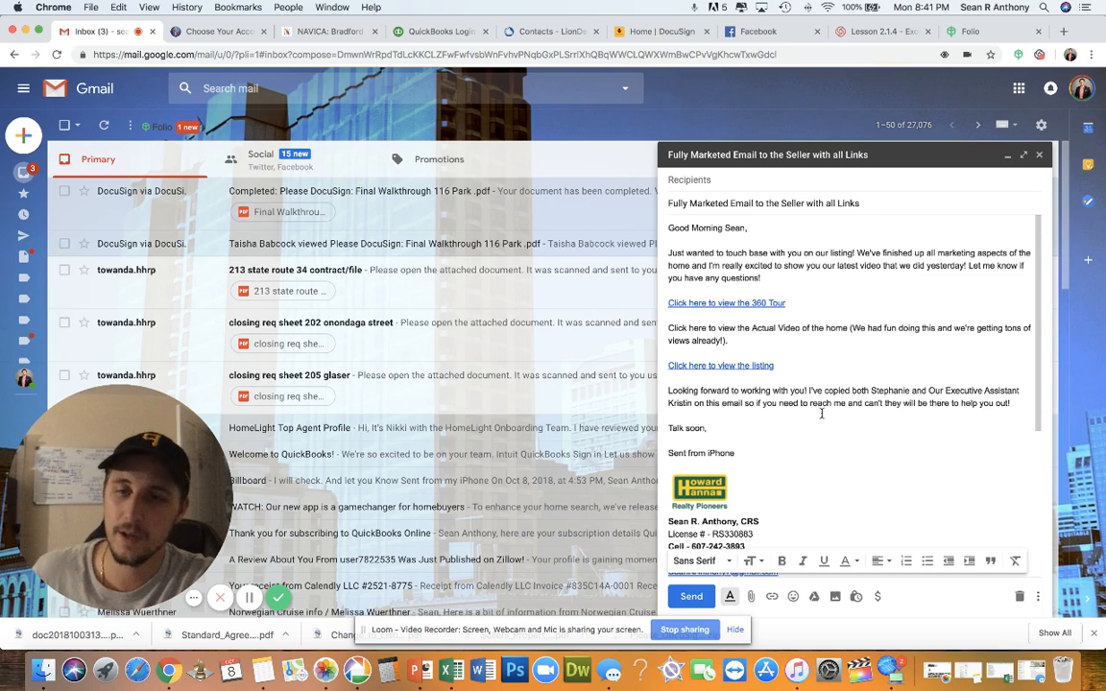
Review the canned responses list, then close the seller update draft
click(1038, 597)
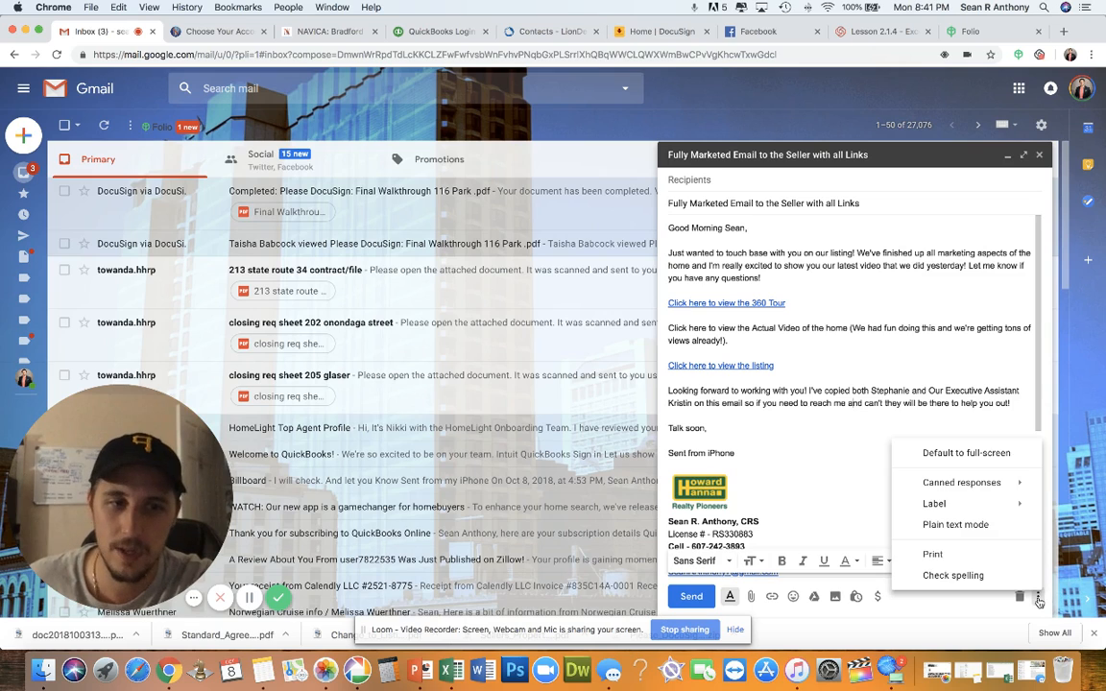
mouse_move(961, 485)
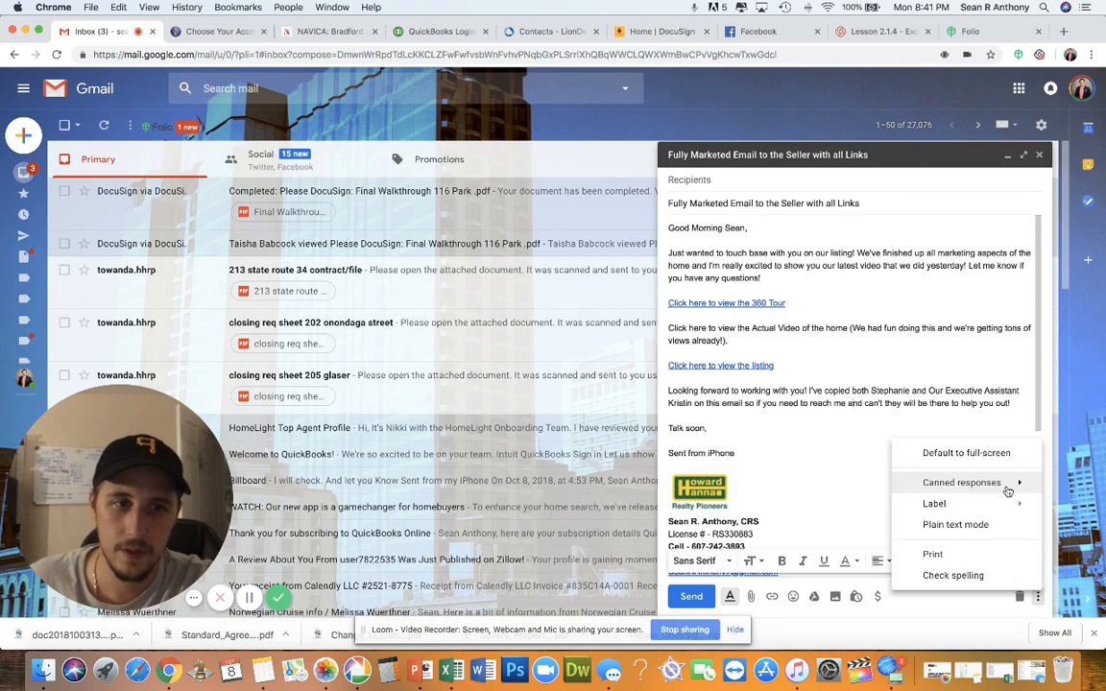
mouse_move(1007, 491)
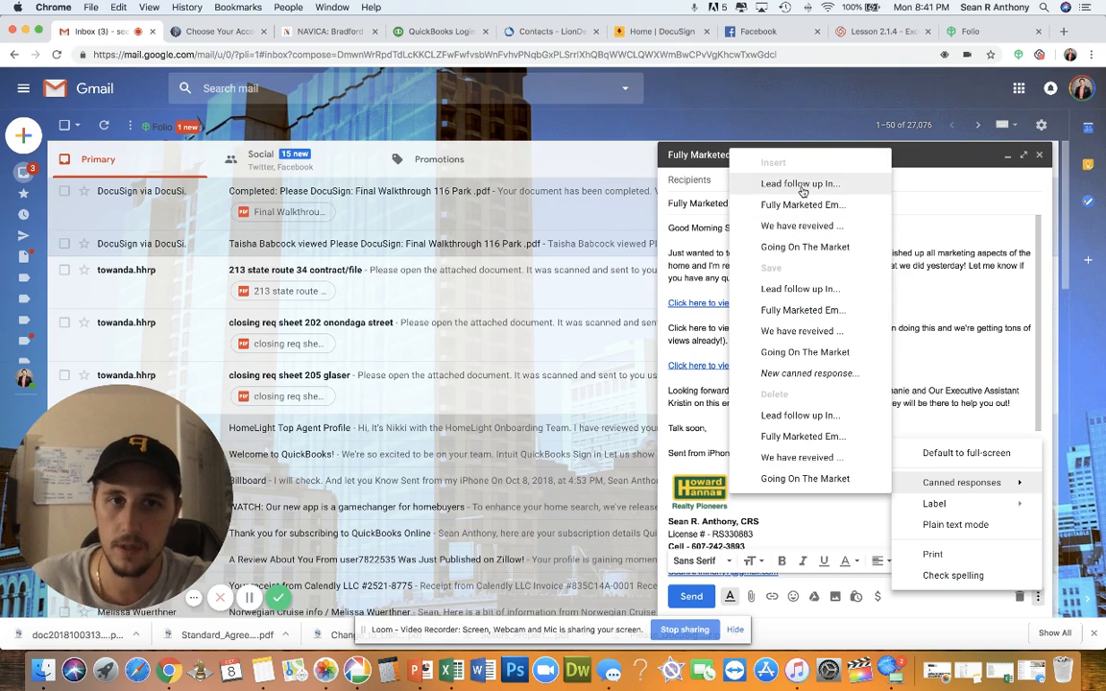
click(989, 341)
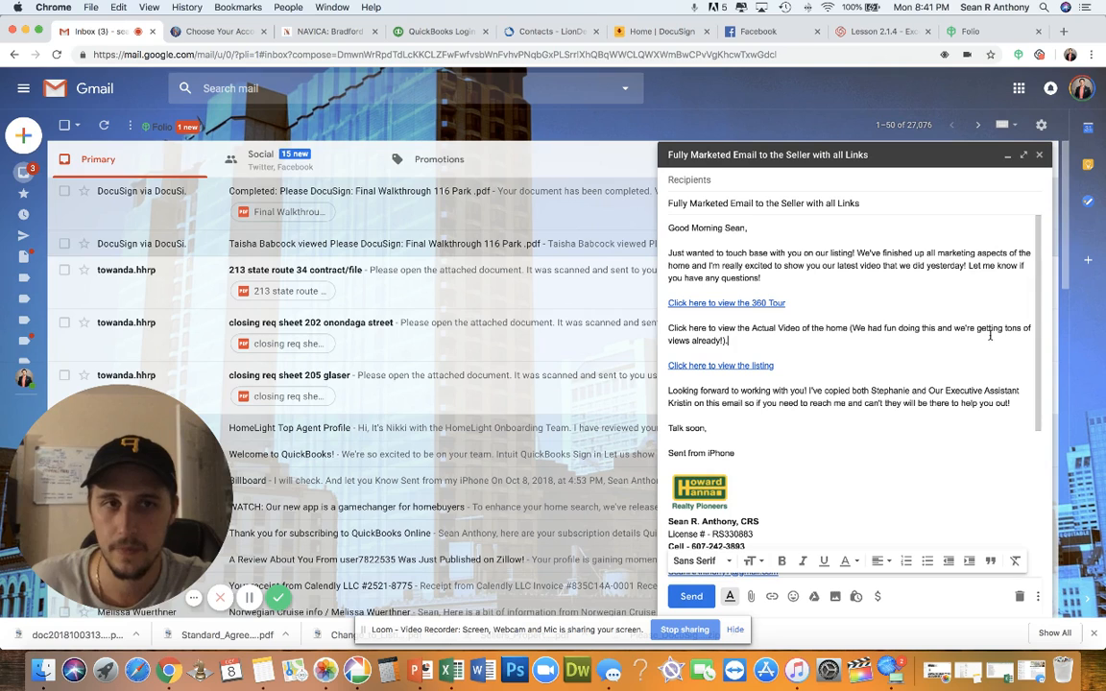
click(1040, 155)
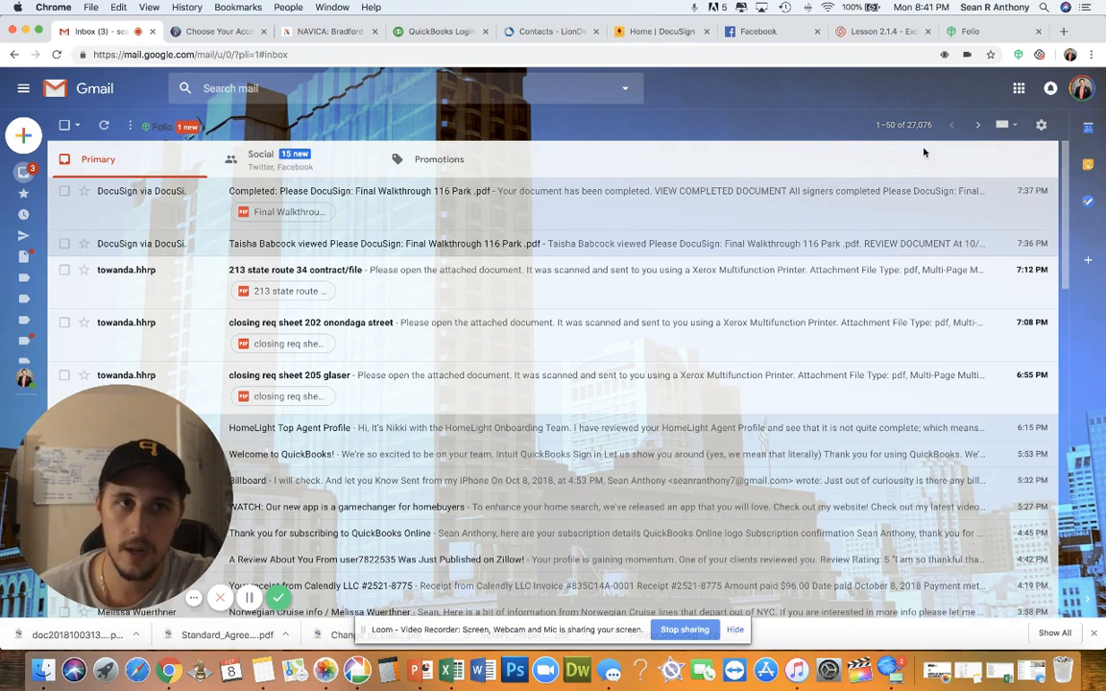
Open Gmail's full Settings and inspect the signature's 'Sent from iPhone' and name lines
click(1040, 125)
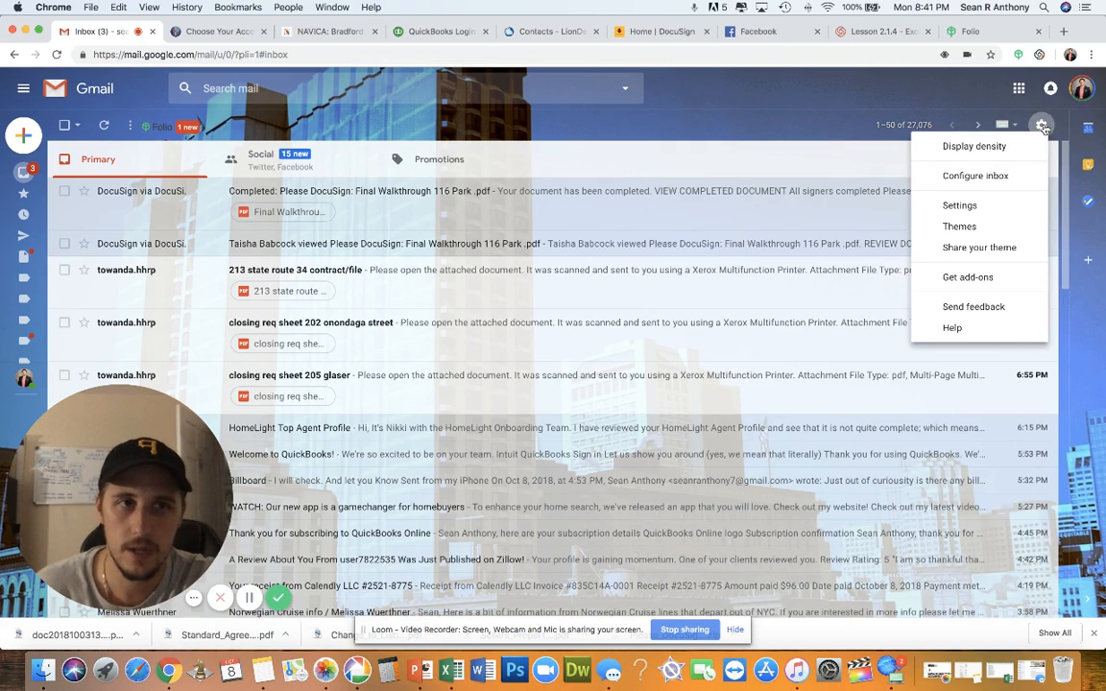
click(981, 209)
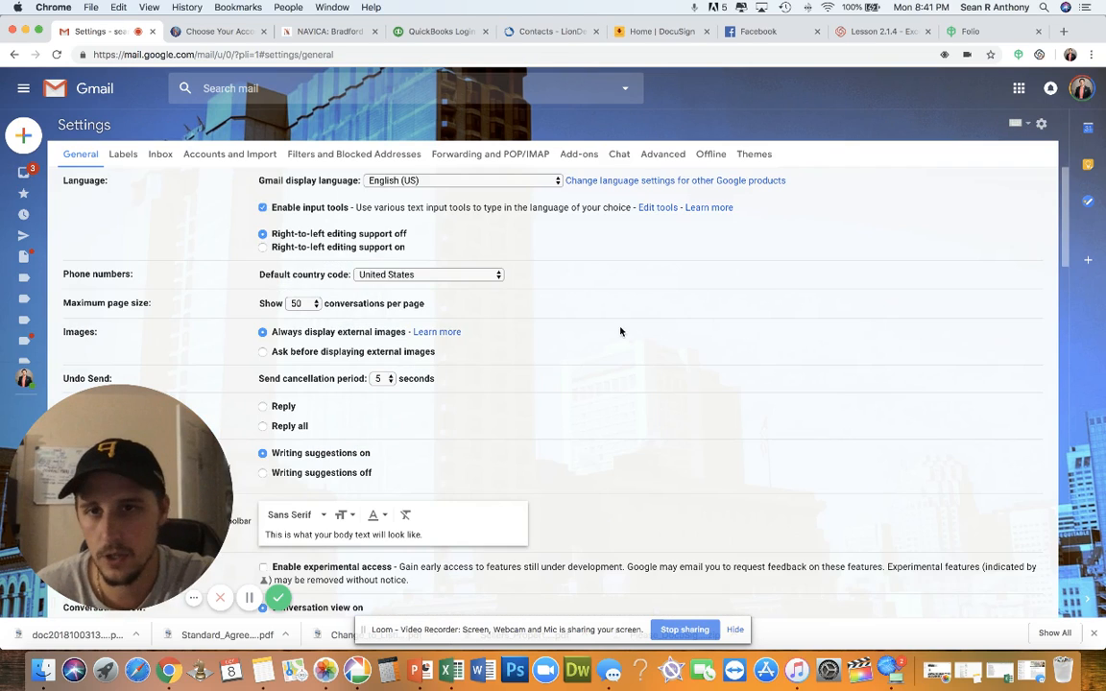
scroll(556, 365, down, 10)
scroll(556, 366, down, 10)
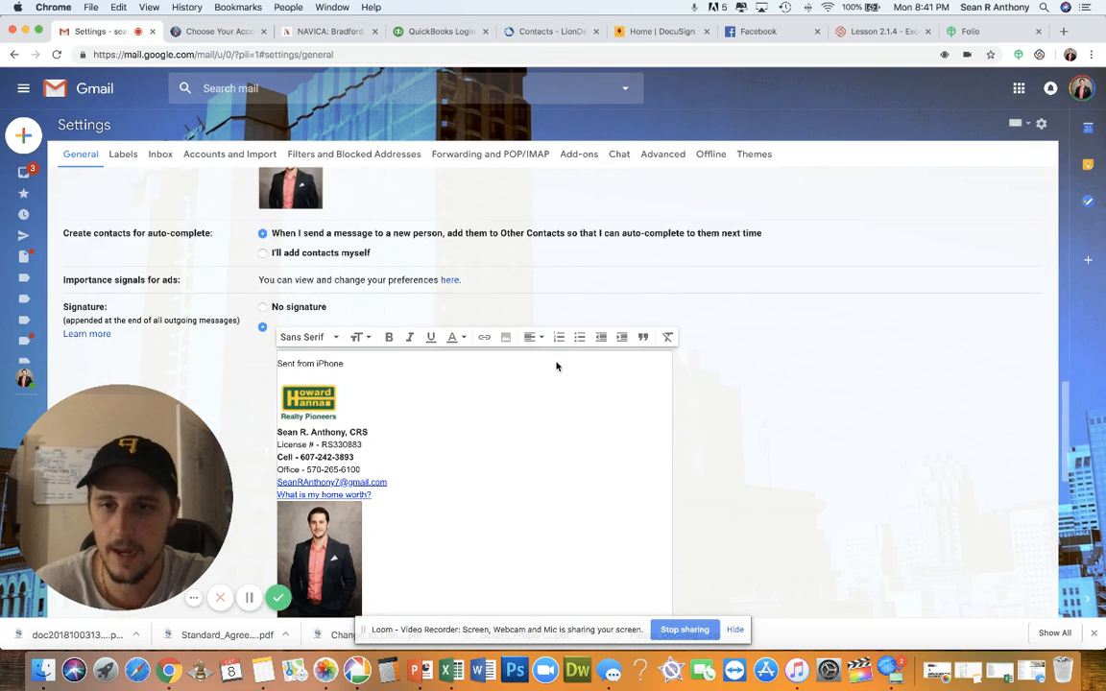
drag(354, 241, 279, 239)
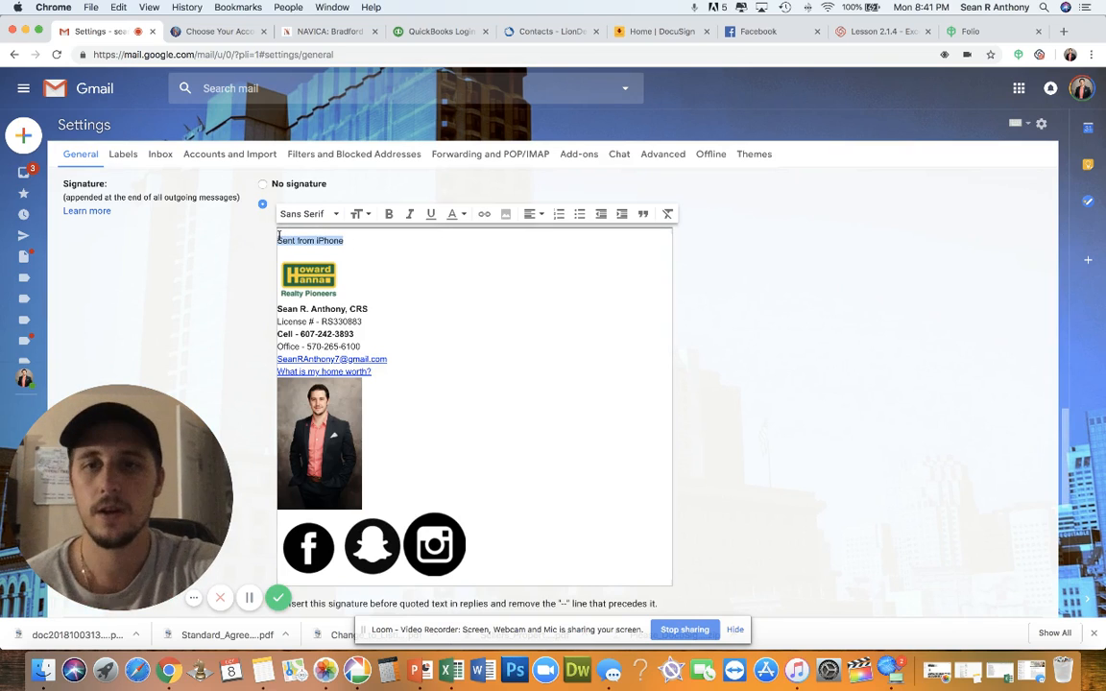
click(343, 241)
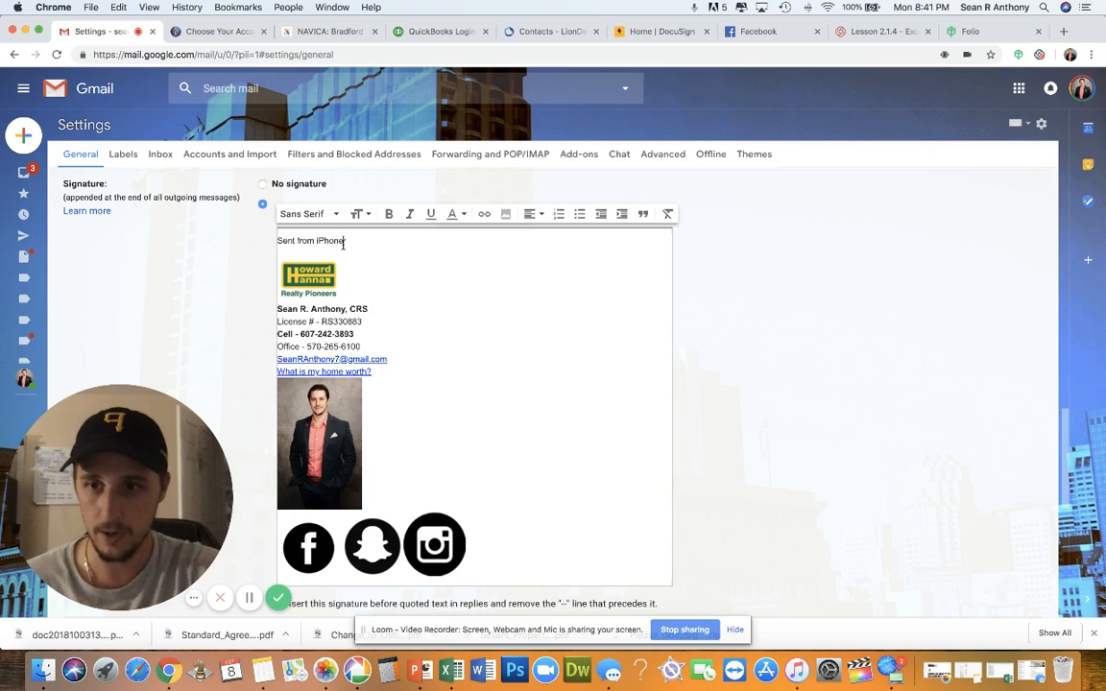
drag(345, 241, 272, 245)
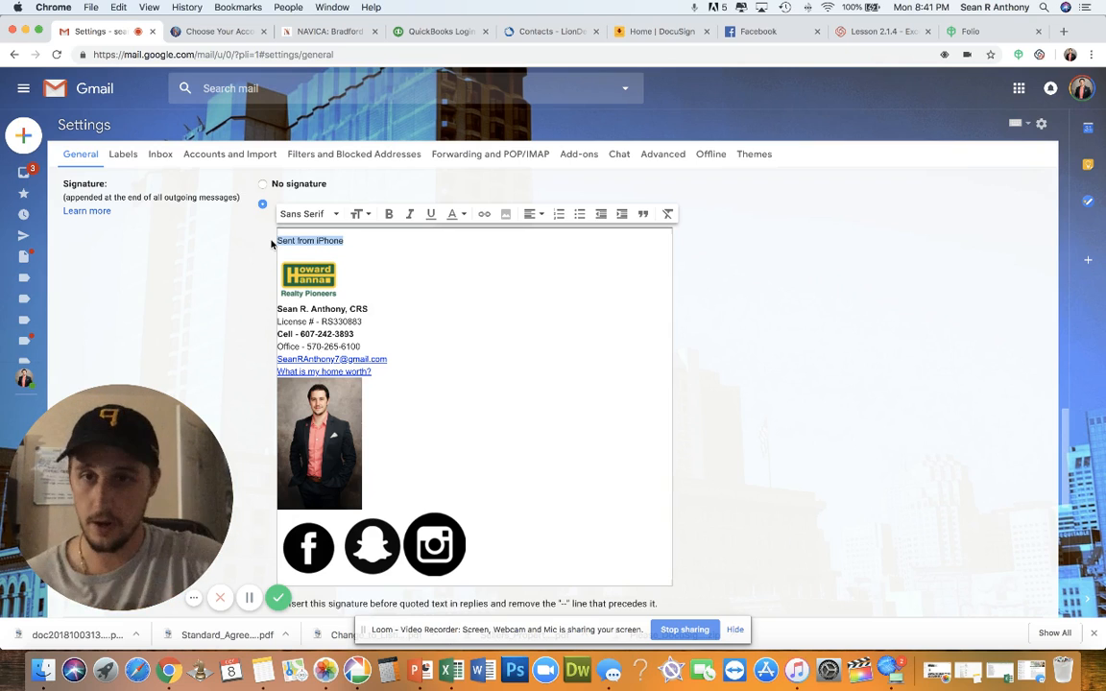
click(360, 280)
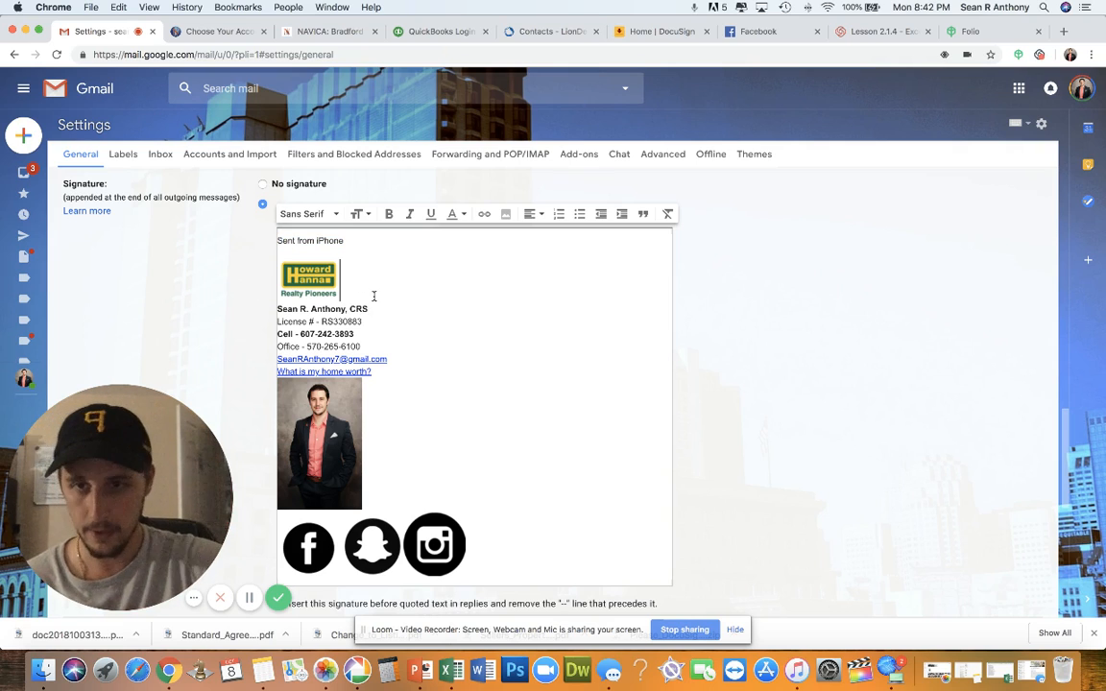
click(378, 307)
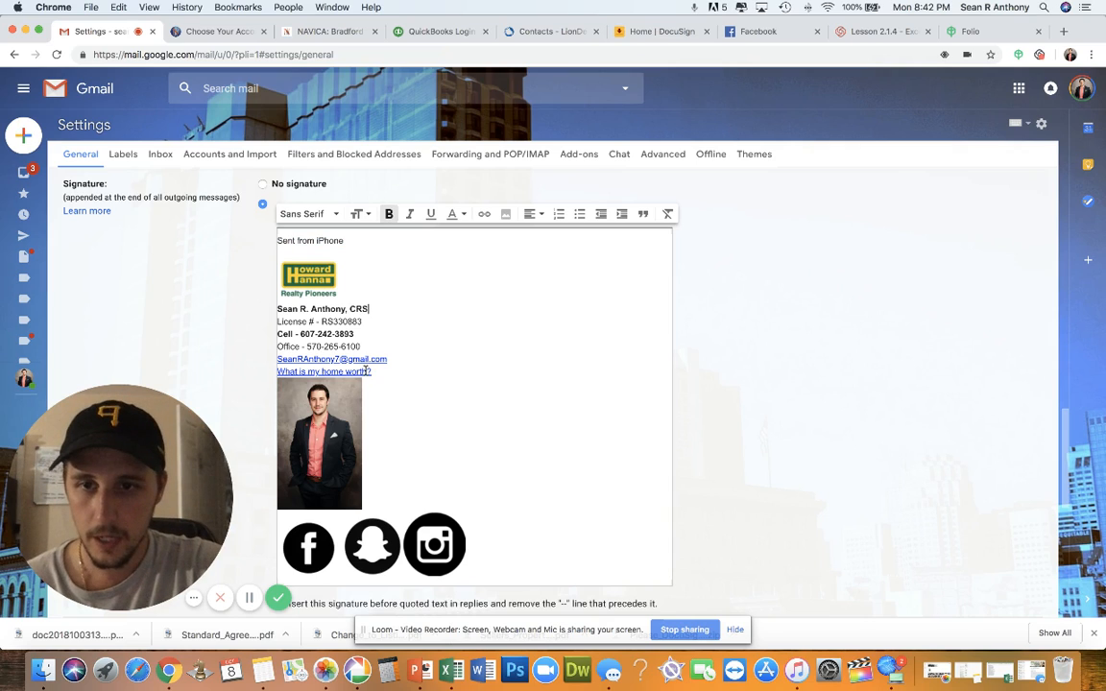
Check the signature's Facebook, Snapchat and Instagram icon links, then return to the Inbox
scroll(481, 439, down, 2)
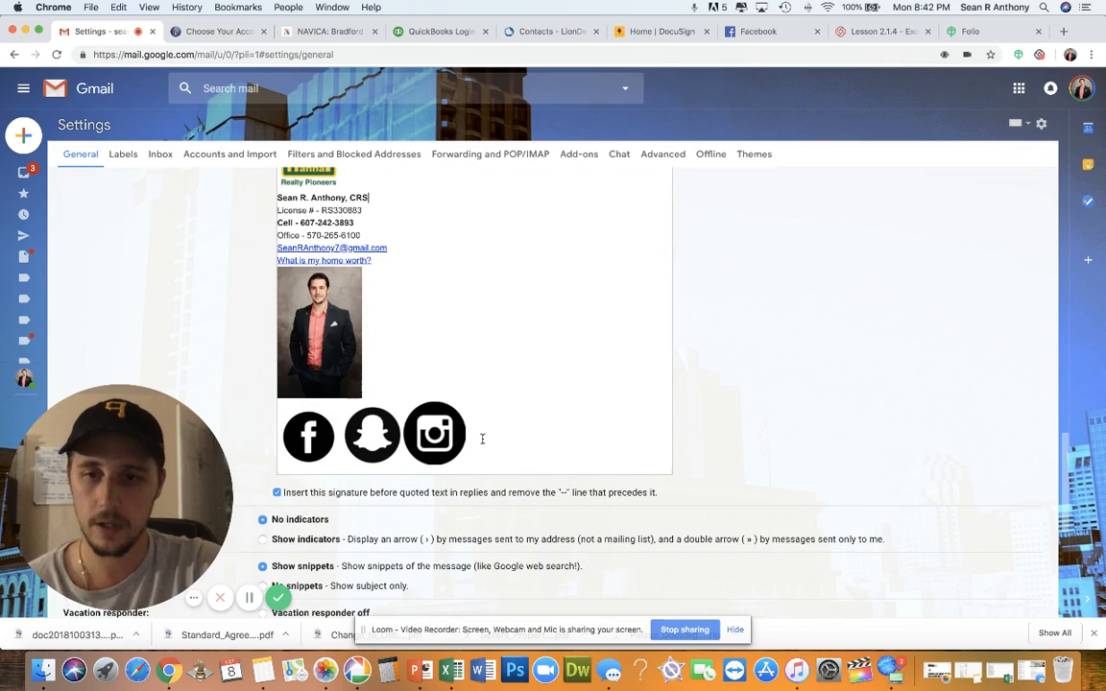
click(308, 436)
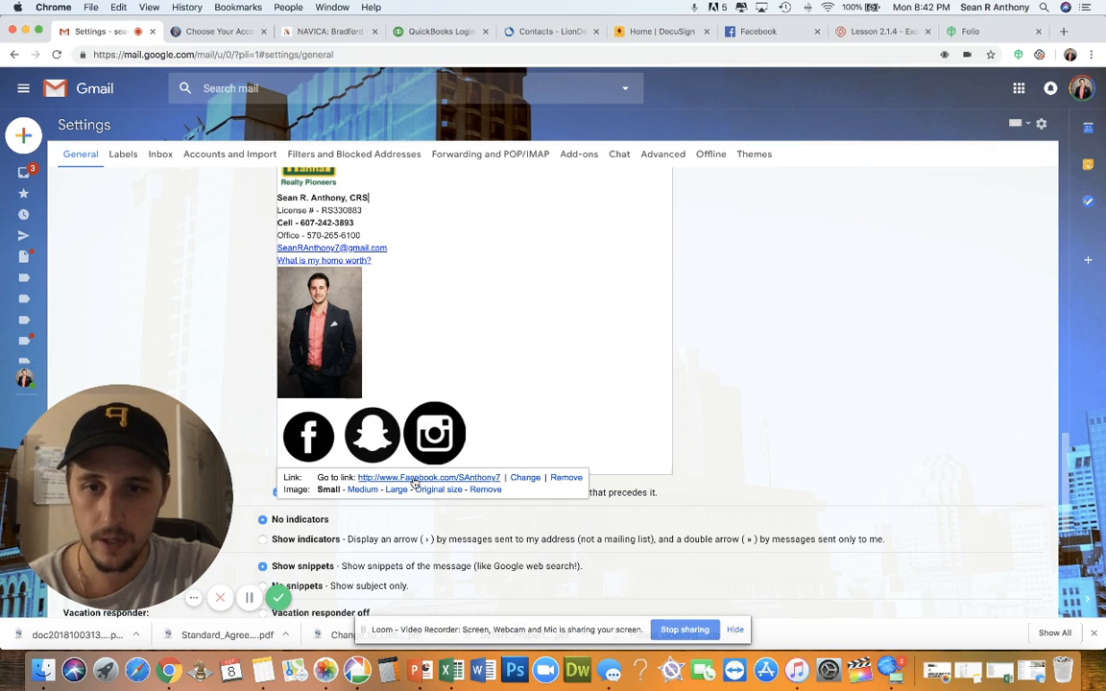
click(365, 429)
click(435, 442)
click(509, 319)
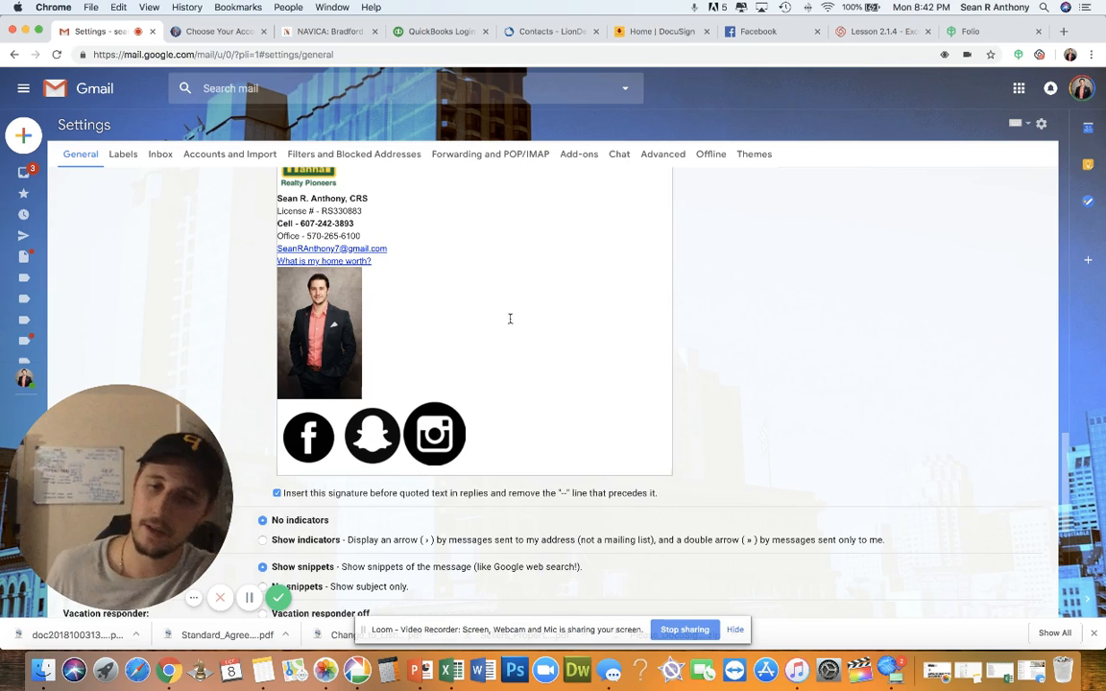
scroll(510, 319, up, 5)
scroll(510, 323, up, 20)
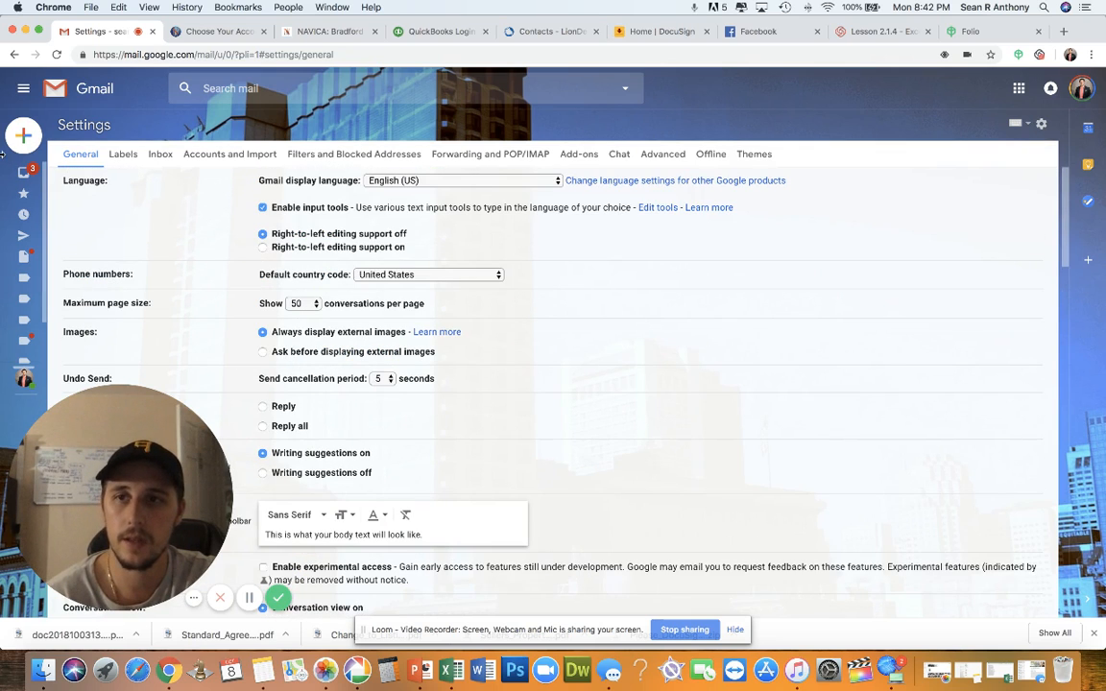
click(84, 176)
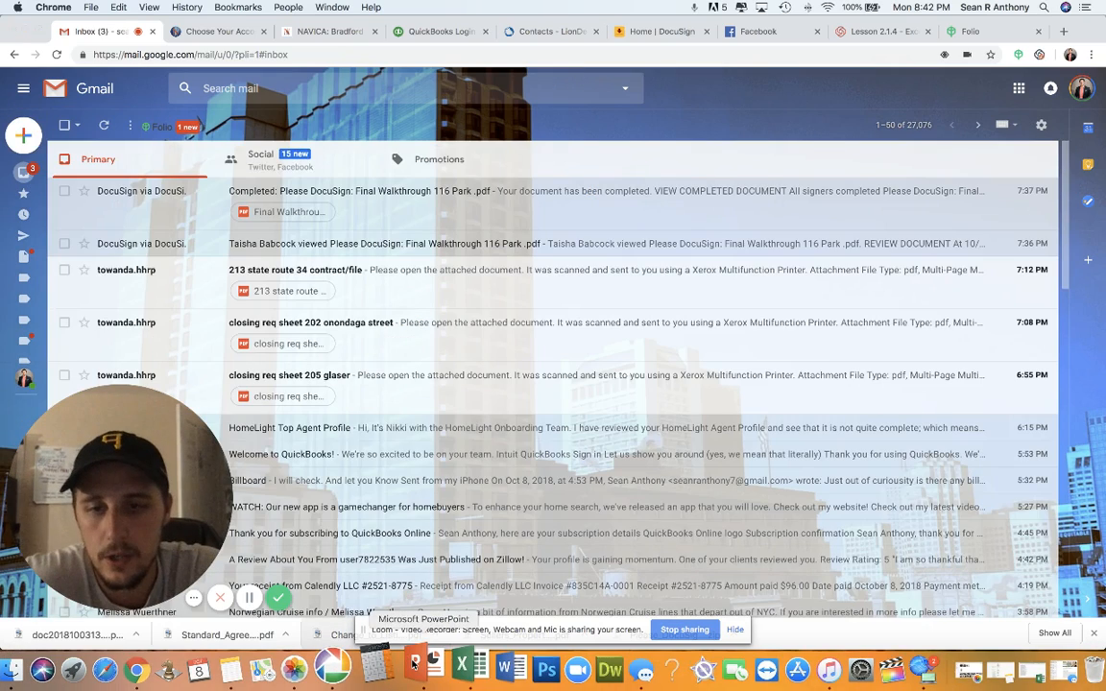
Highlight '– (FOLIO)' on slide 14's Gmail Organization bullet, then switch back to Chrome's Folio page
click(414, 669)
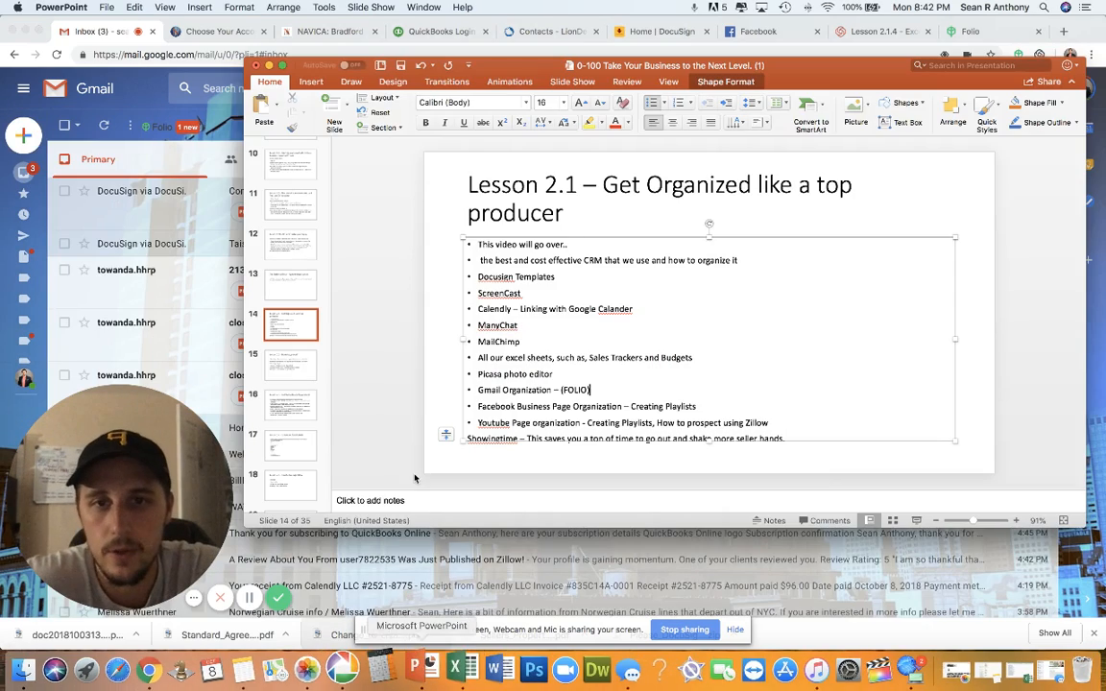
drag(588, 389, 570, 385)
click(591, 390)
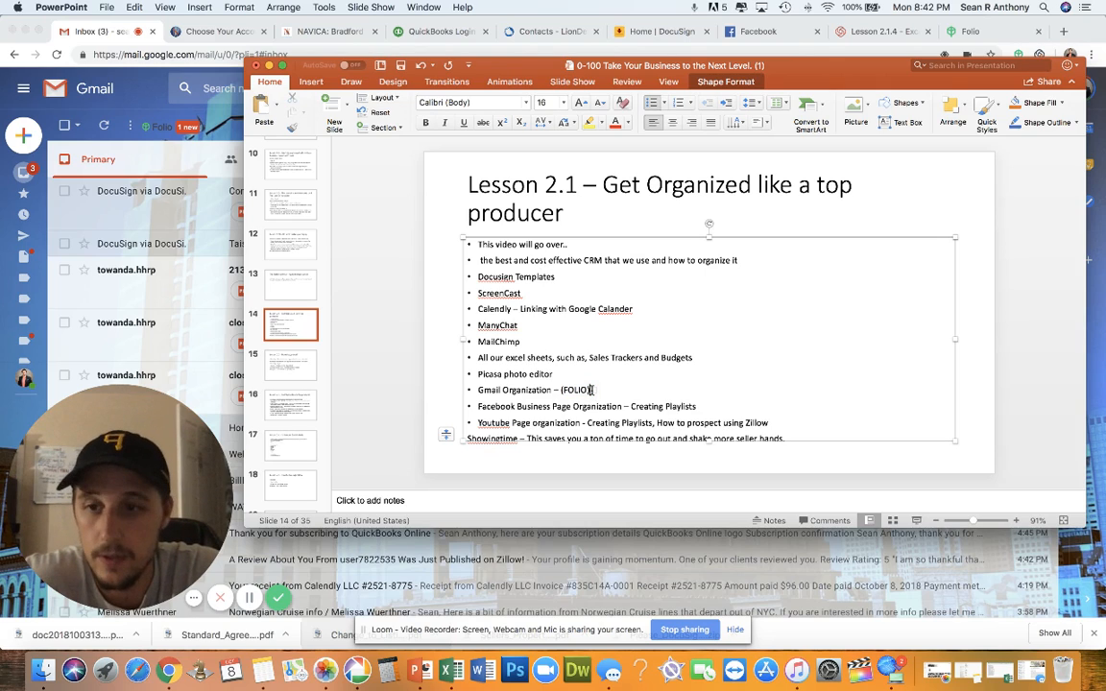
drag(590, 389, 555, 389)
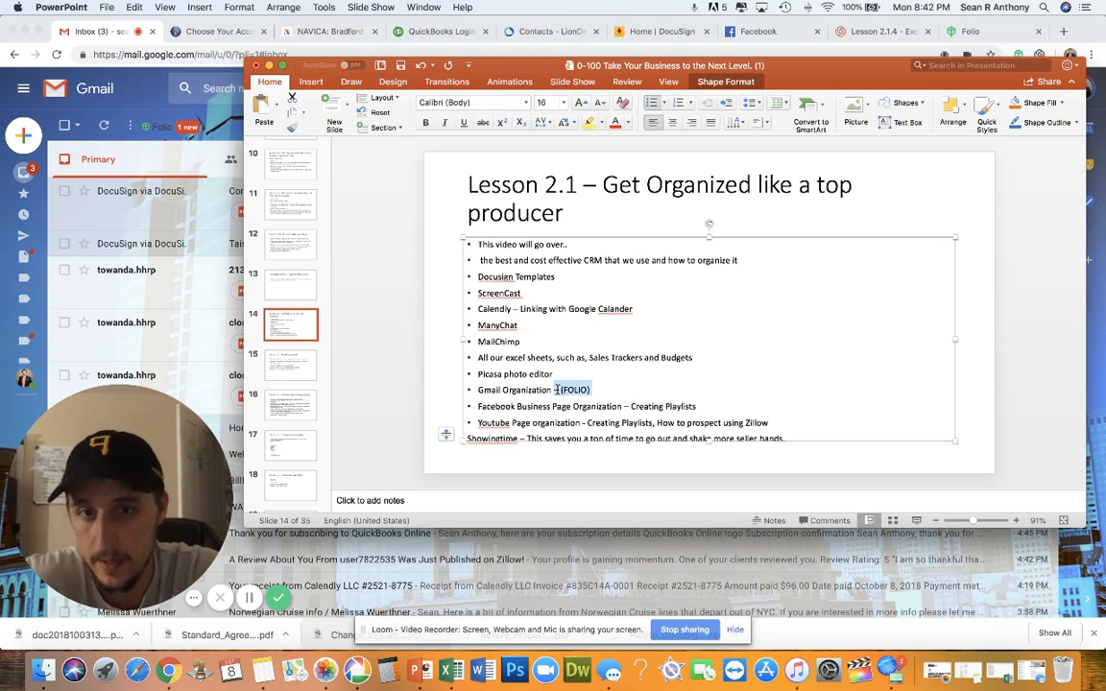
click(549, 406)
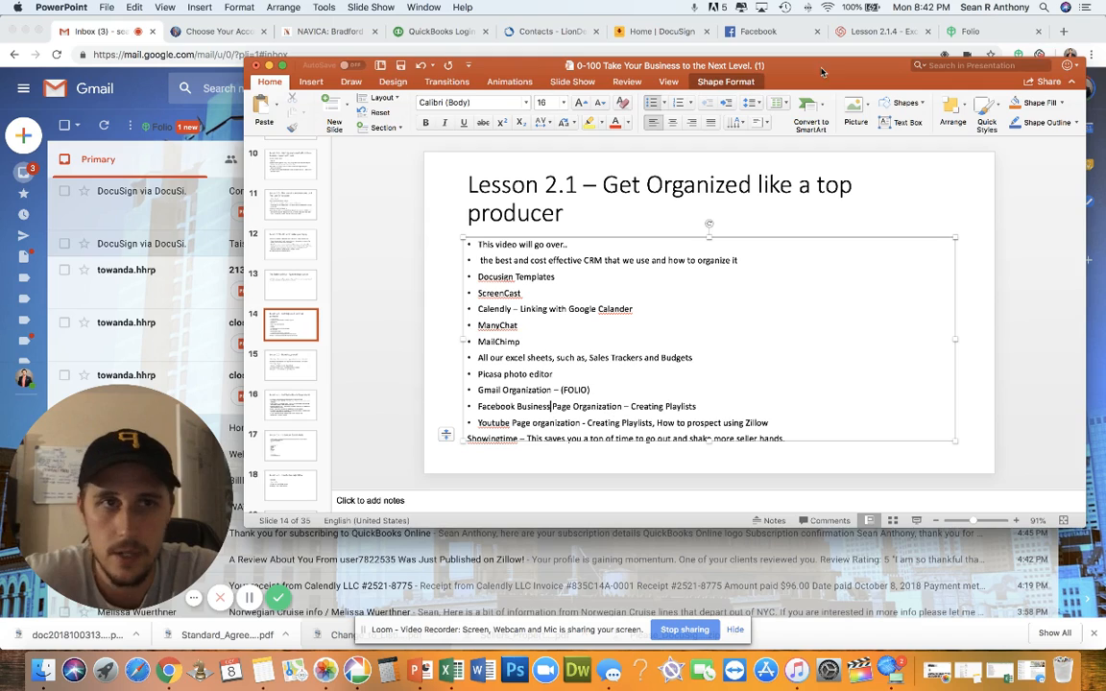
click(950, 32)
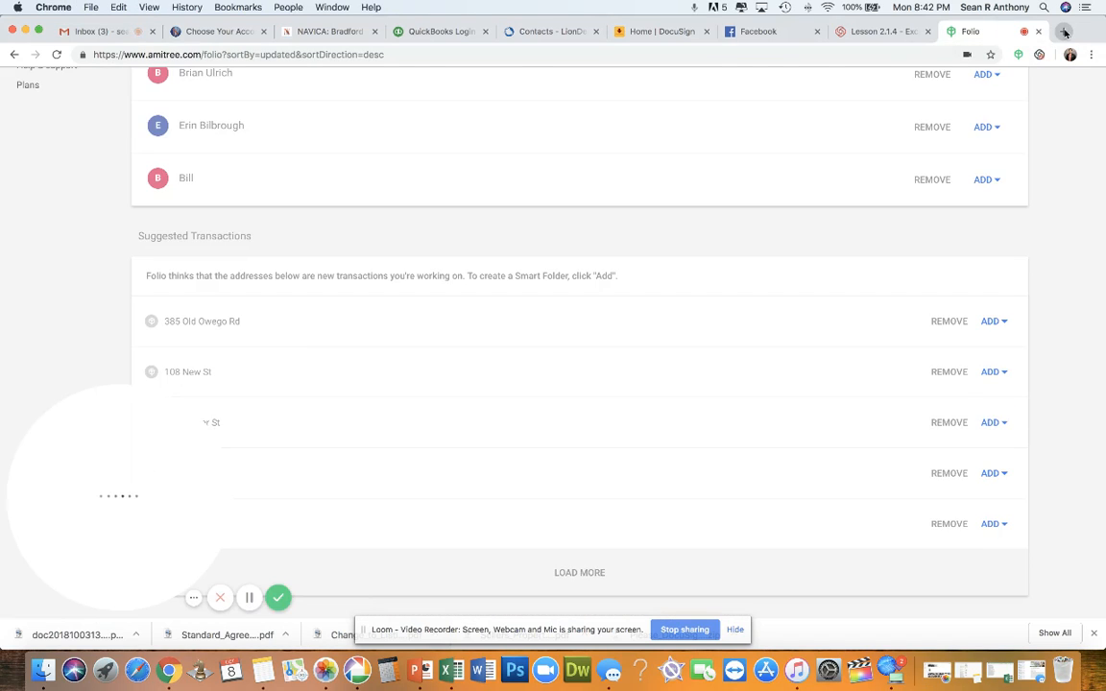
Load youtube.com in a new browser tab
click(1065, 32)
text(you)
key(Return)
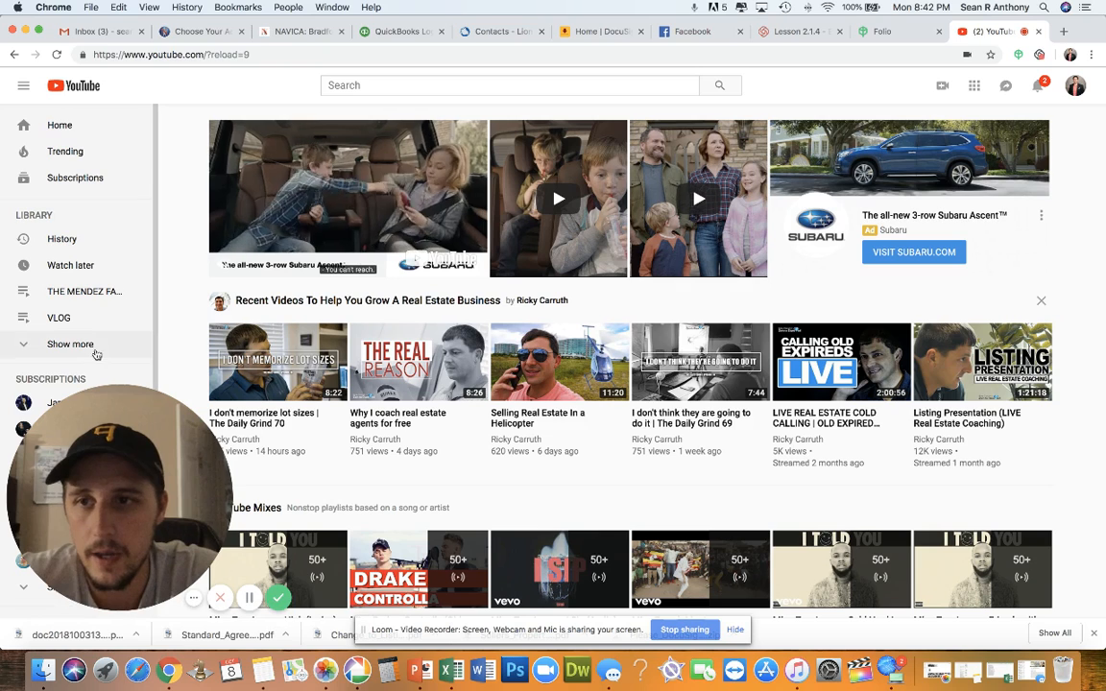
scroll(89, 358, down, 5)
scroll(89, 357, up, 5)
scroll(89, 355, up, 1)
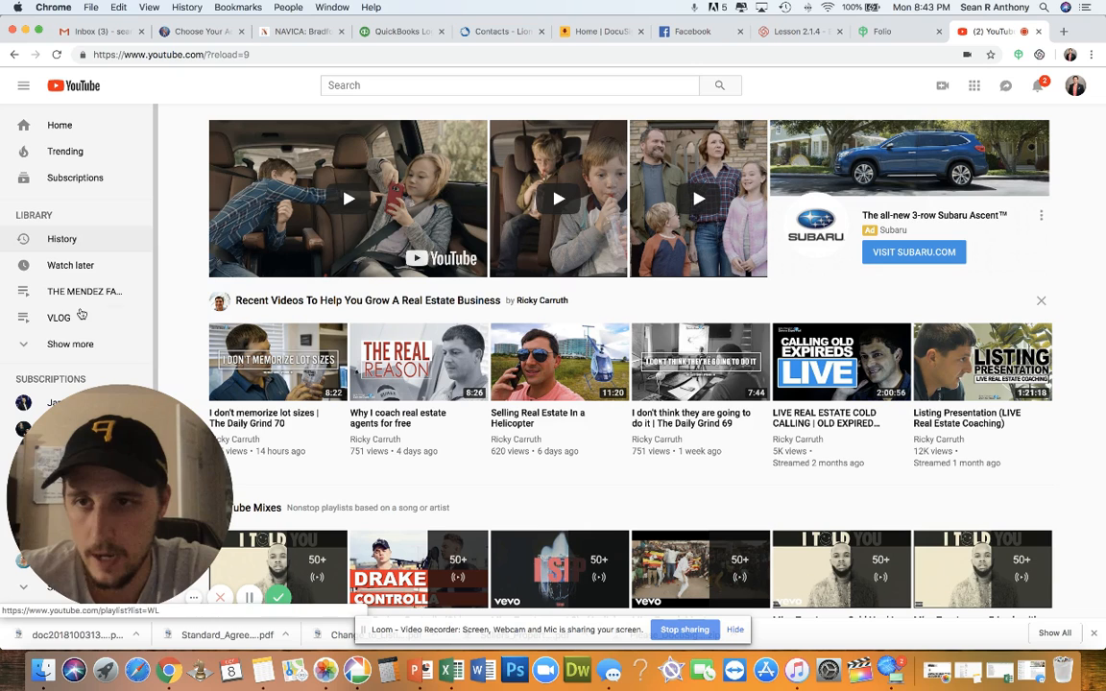
Go to My channel and scroll down to the Created playlists, such as Listing Videos
click(1076, 88)
click(998, 164)
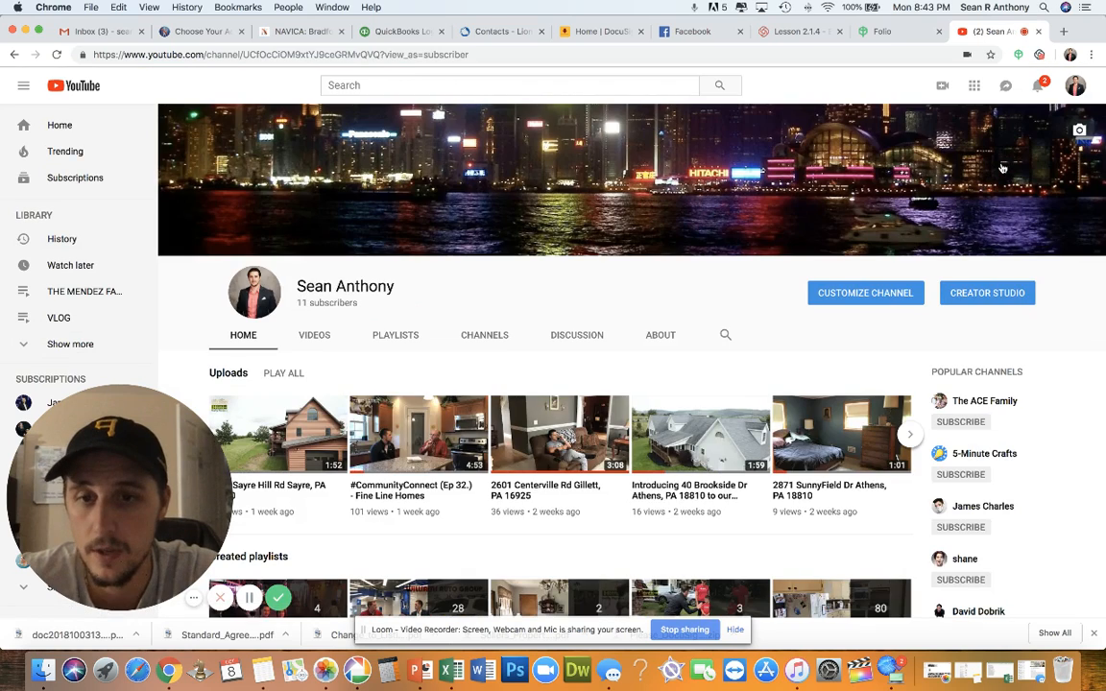
scroll(734, 379, down, 5)
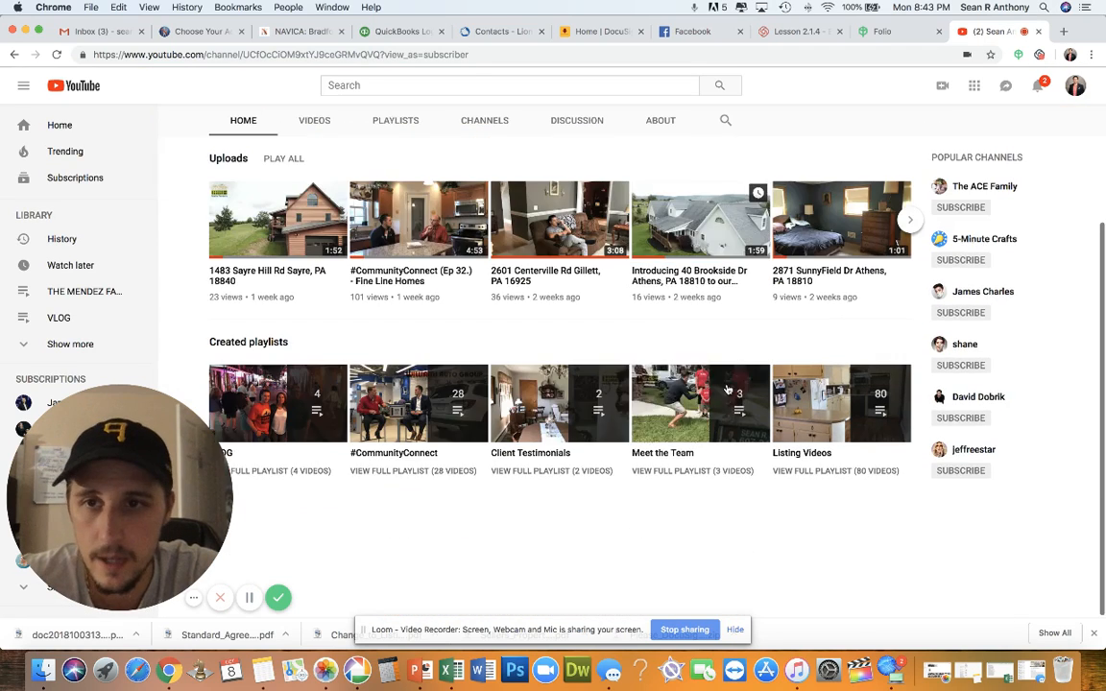
scroll(727, 389, up, 1)
scroll(728, 389, down, 1)
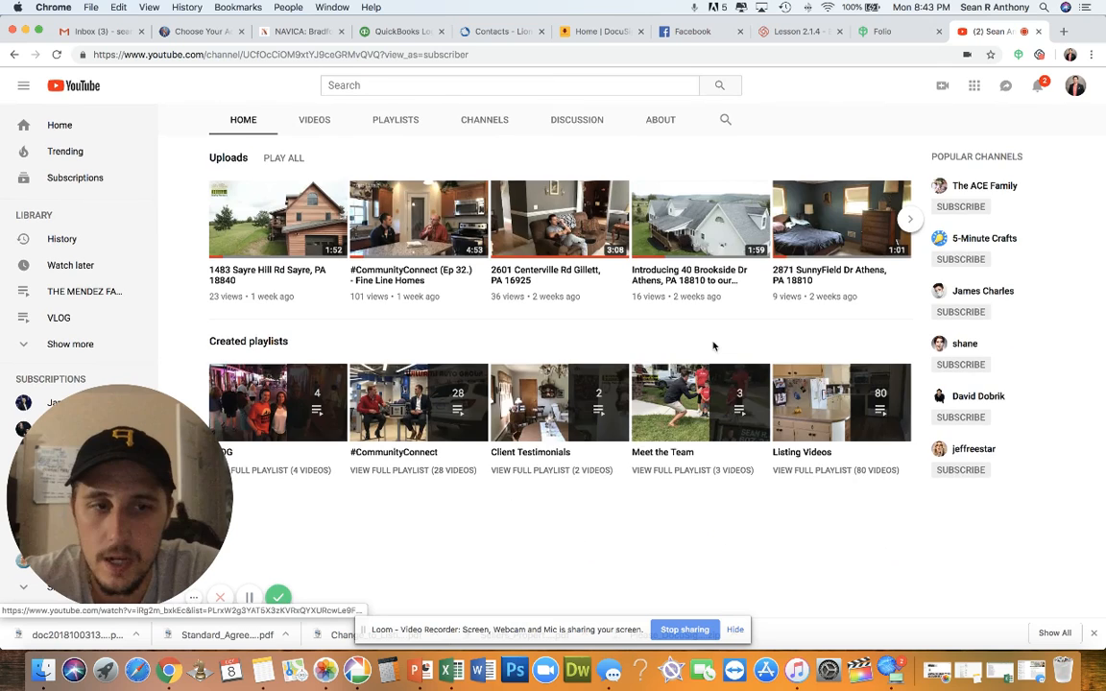
scroll(689, 278, up, 2)
scroll(689, 278, down, 1)
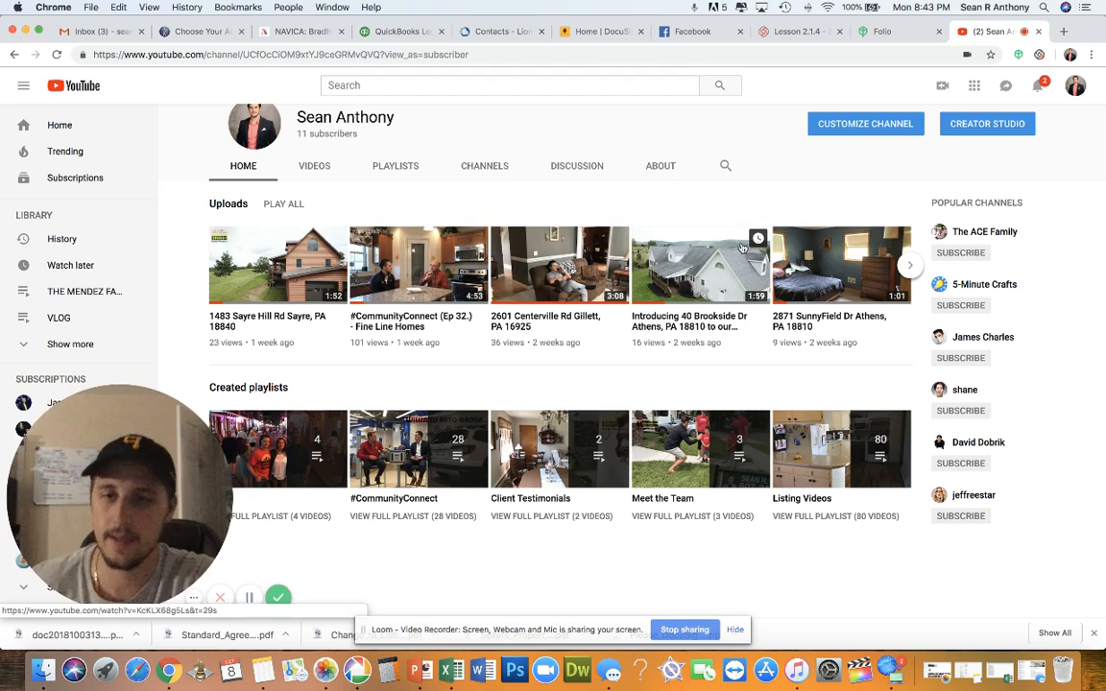
scroll(327, 411, down, 1)
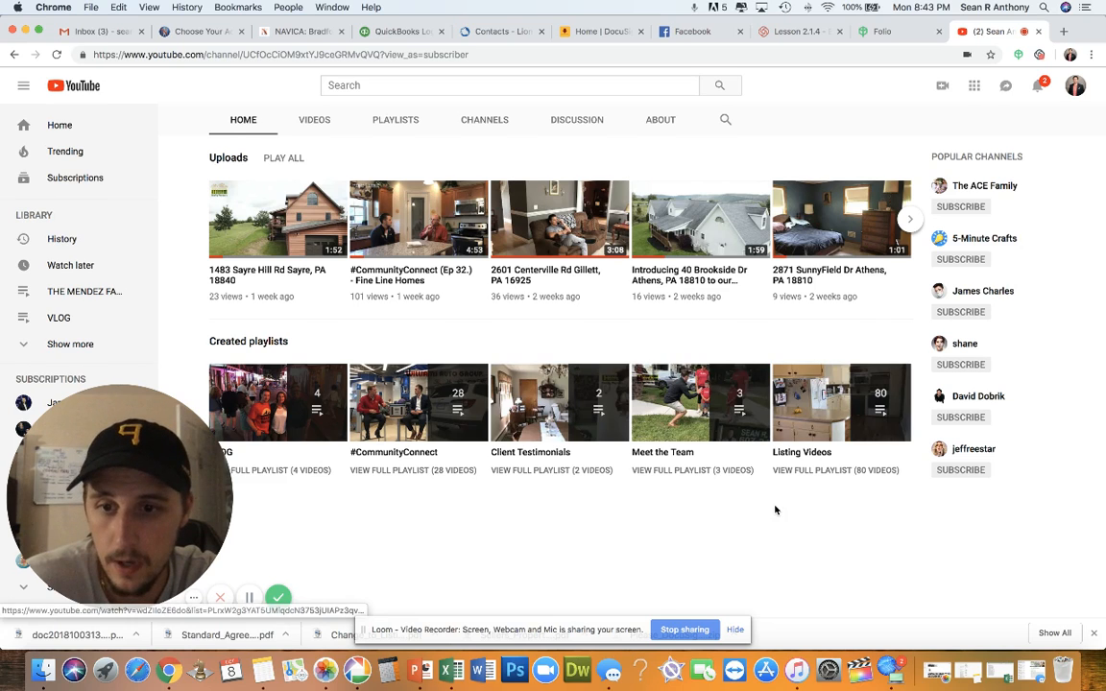
scroll(775, 510, down, 1)
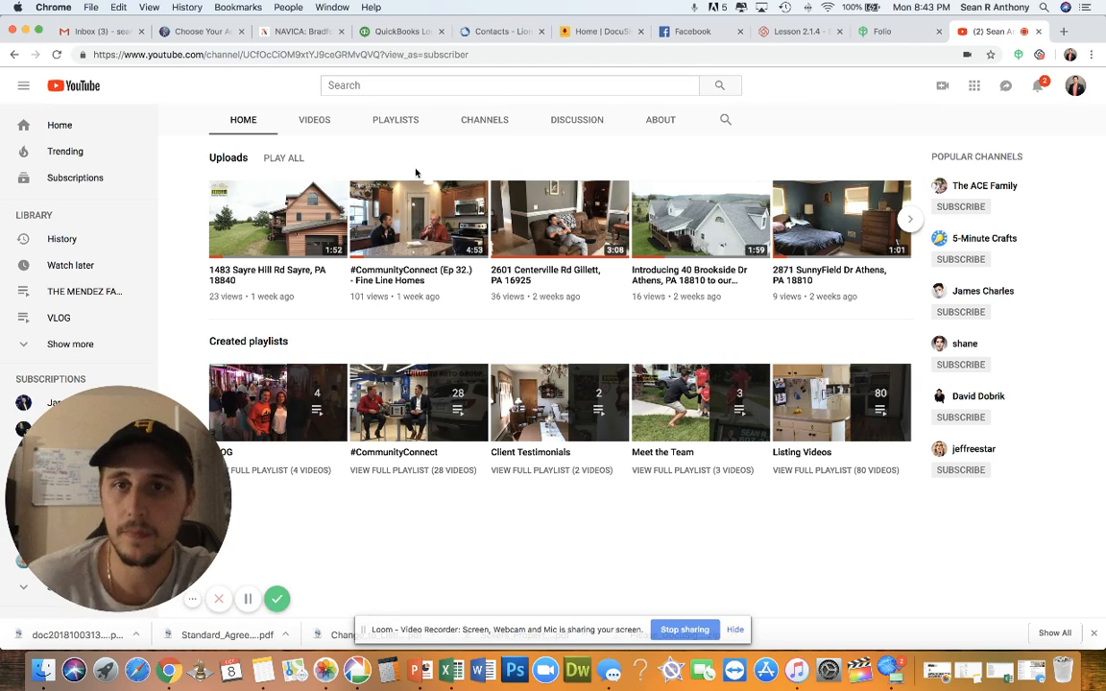
Browse the channel's Playlists and subscribed Channels tabs, then show its uploaded Videos
click(401, 125)
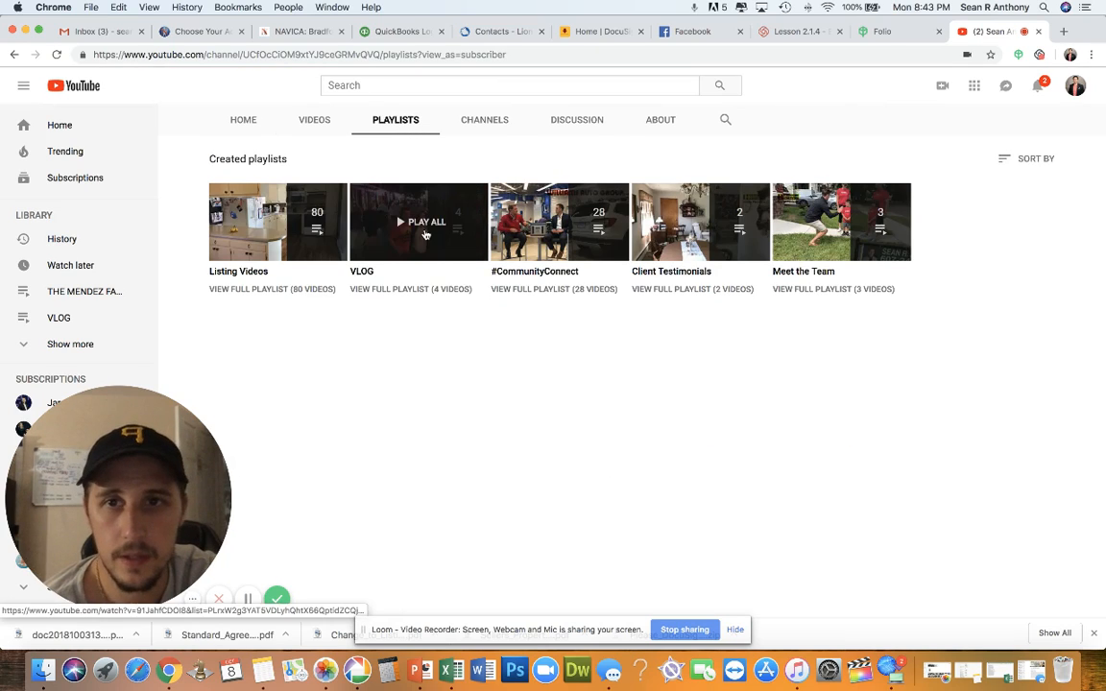
click(485, 123)
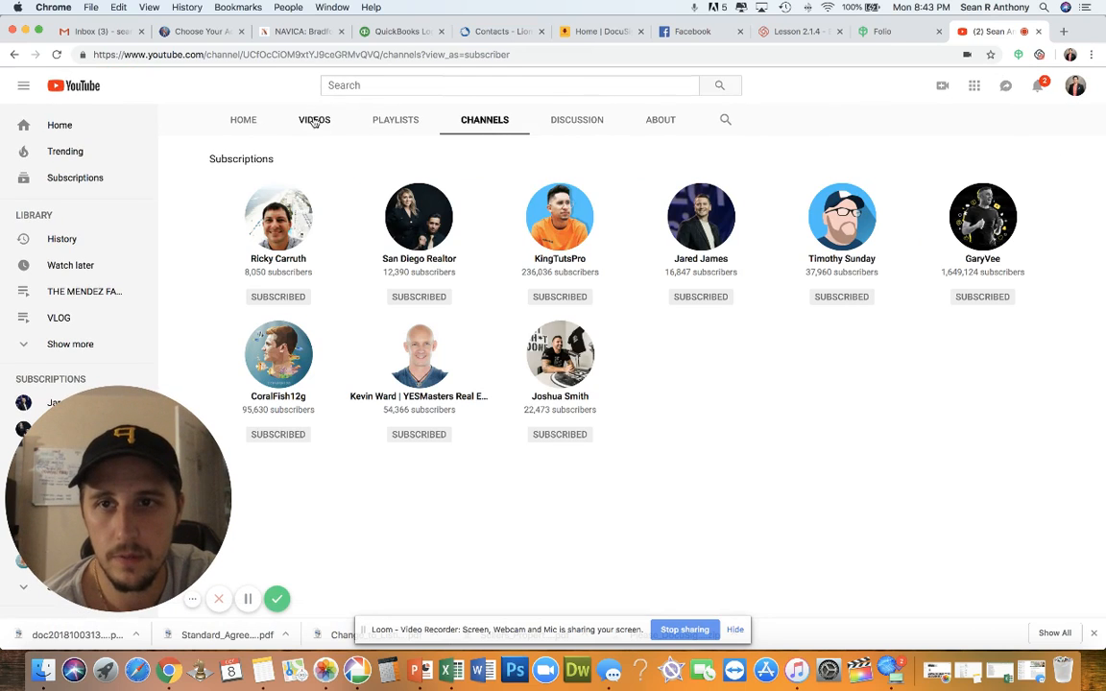
click(315, 122)
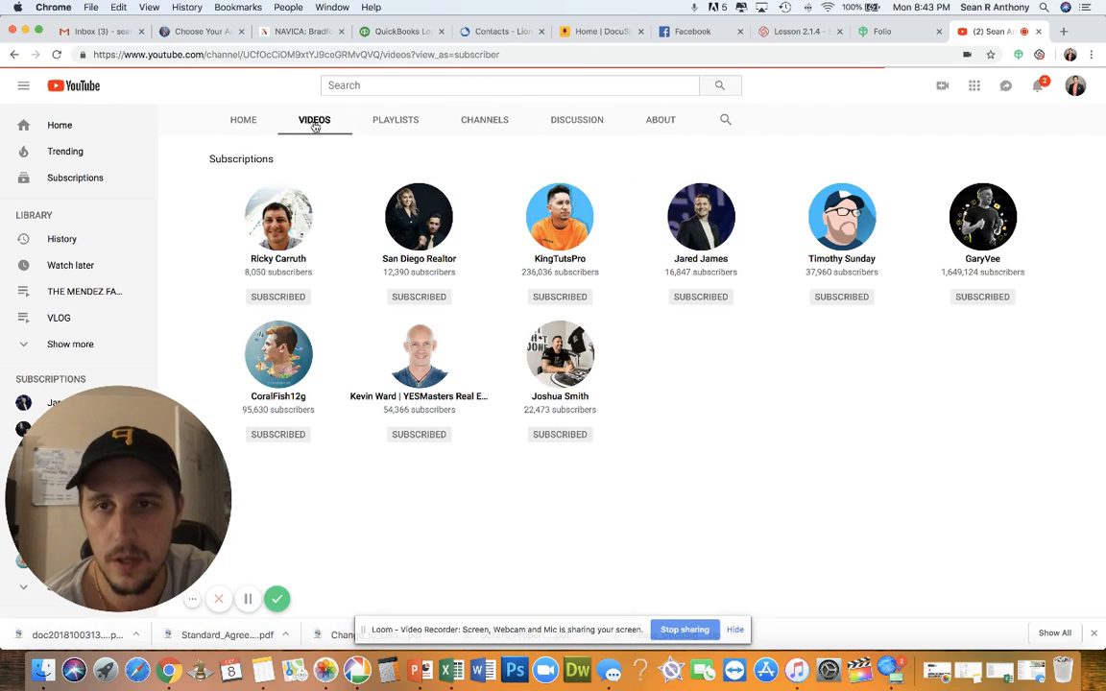